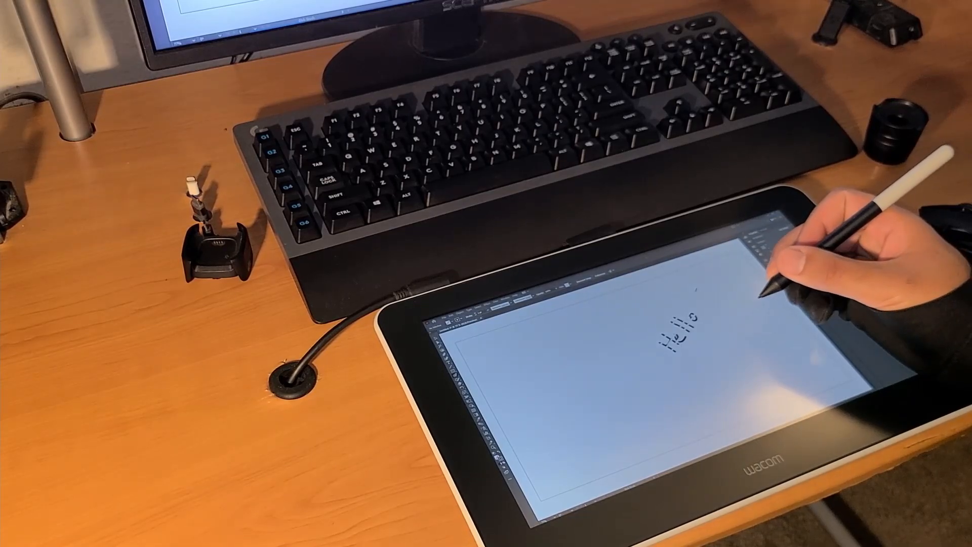
# Review the controller button, POV and axis mappings throughout the illustrator.ahk script.
pyautogui.scroll(-5, 850, 147)
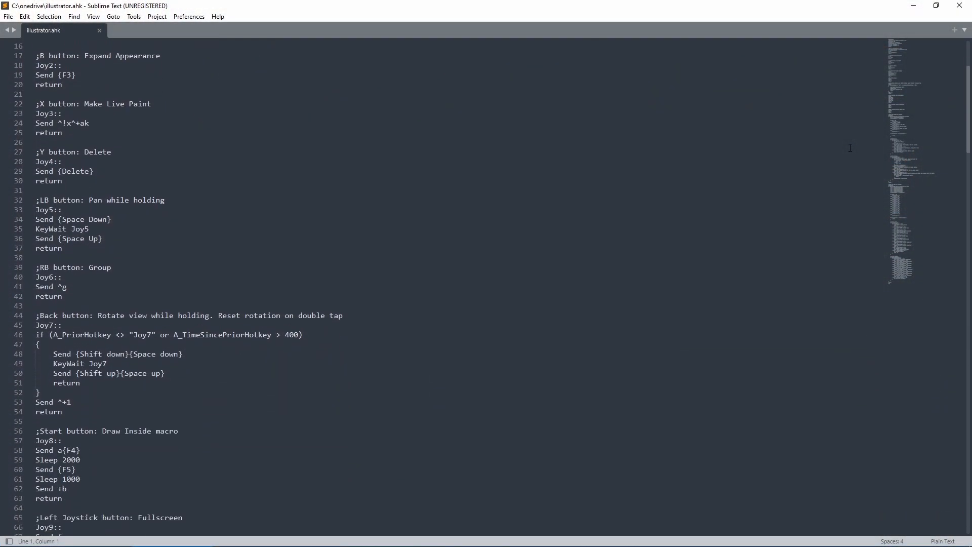
pyautogui.scroll(-2, 850, 148)
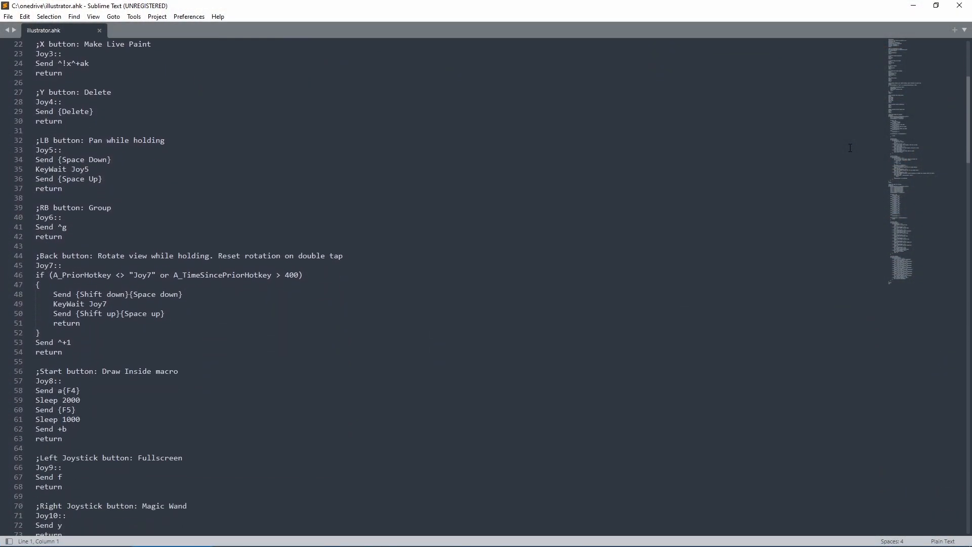
pyautogui.scroll(-8, 850, 147)
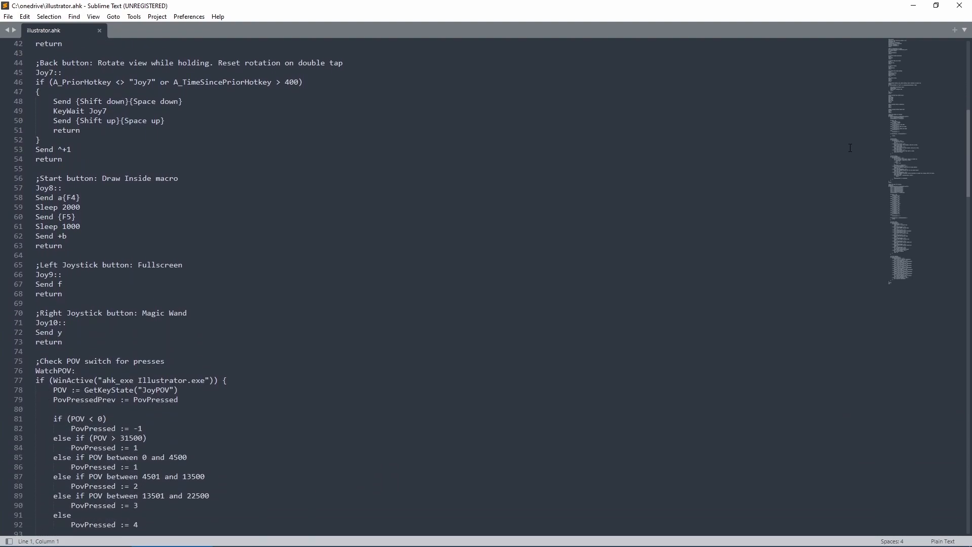
pyautogui.scroll(-7, 851, 148)
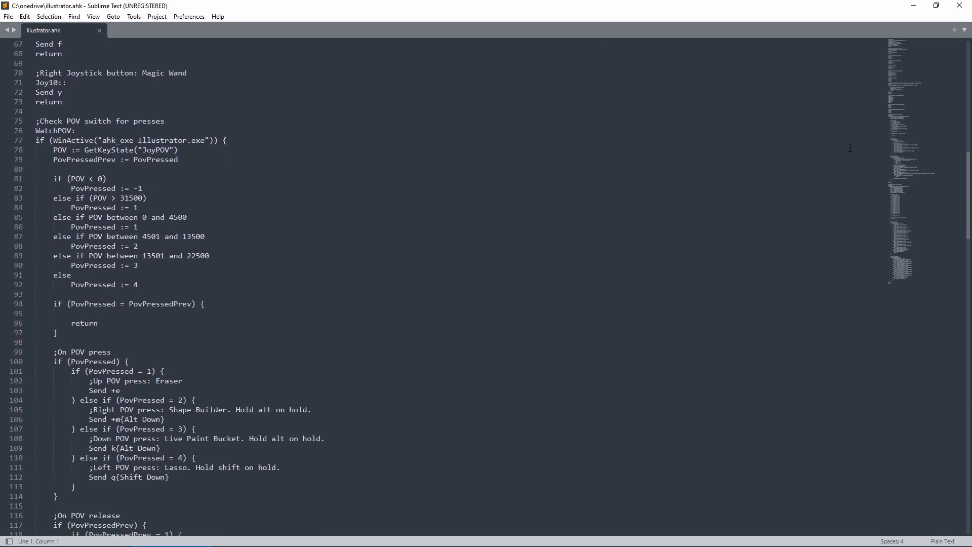
pyautogui.scroll(-8, 850, 147)
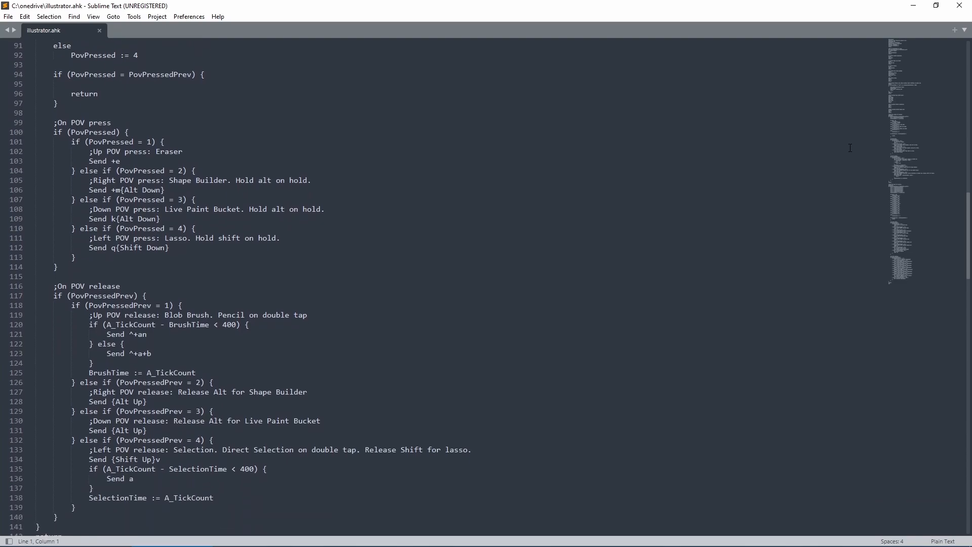
pyautogui.scroll(-8, 850, 148)
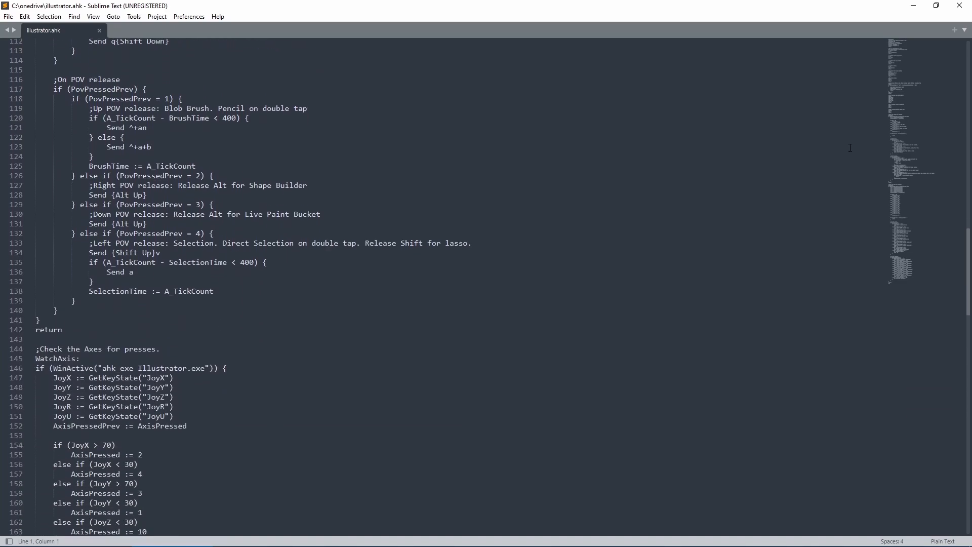
pyautogui.scroll(-9, 851, 147)
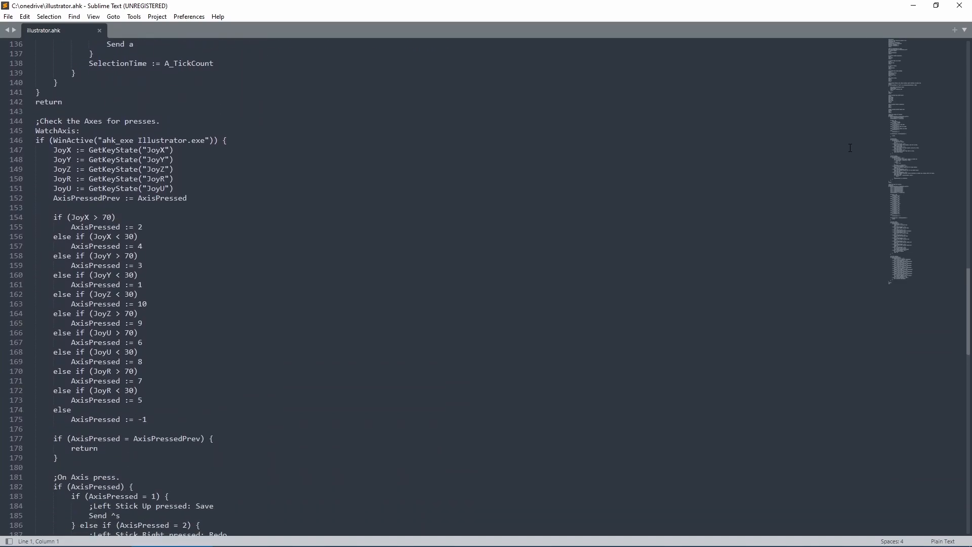
pyautogui.scroll(-9, 850, 148)
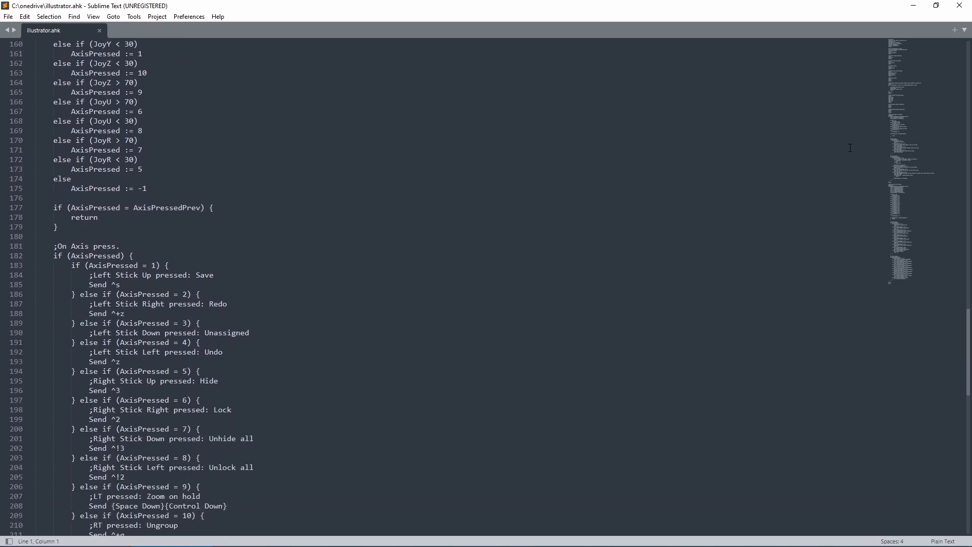
pyautogui.scroll(-7, 850, 147)
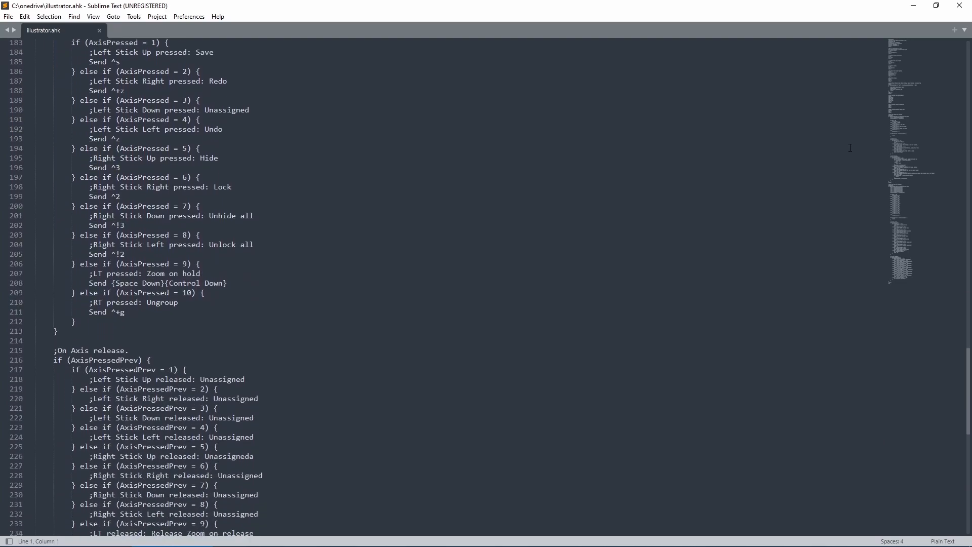
pyautogui.scroll(-5, 850, 147)
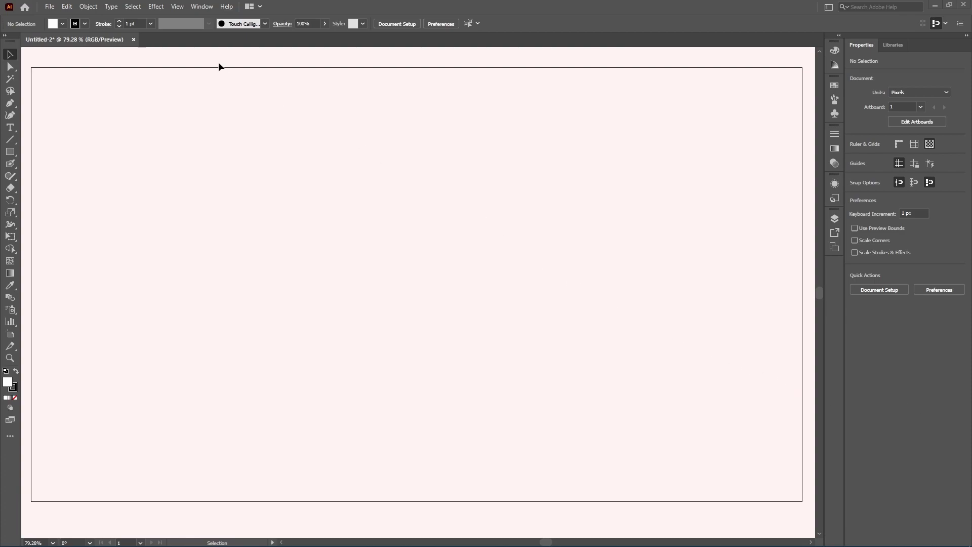
# Show the Actions panel, dock it with the collapsed panels beside Properties, and look inside the Default Actions set.
pyautogui.click(202, 8)
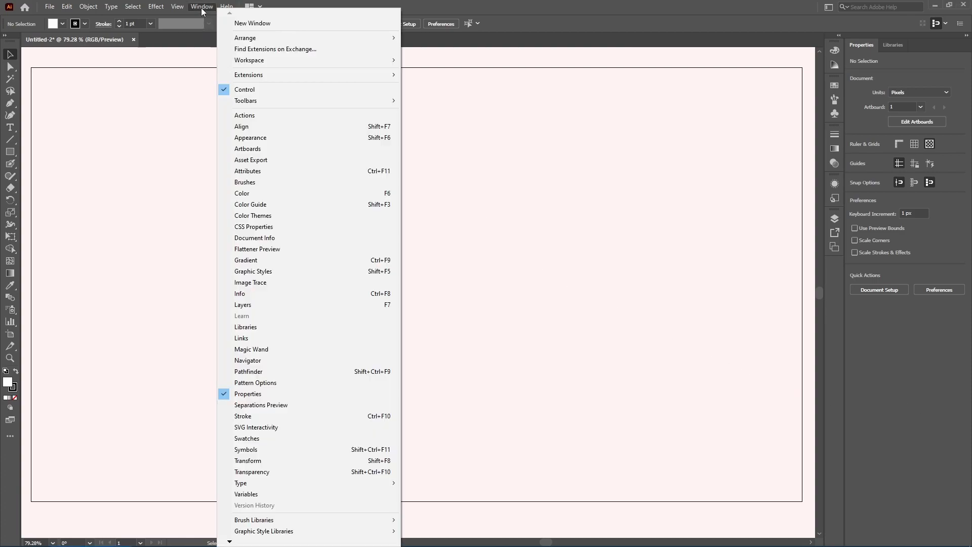
pyautogui.click(251, 115)
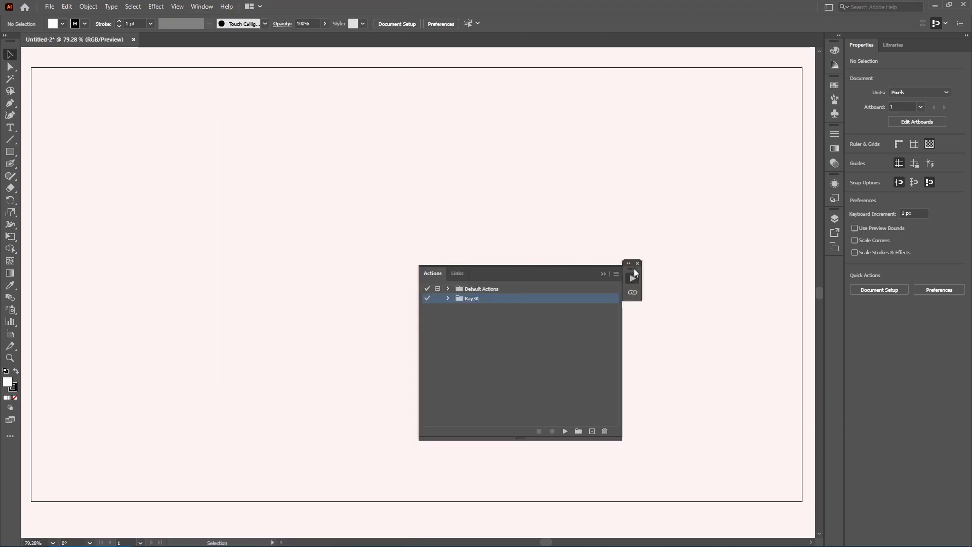
pyautogui.moveTo(635, 273); pyautogui.dragTo(835, 263)
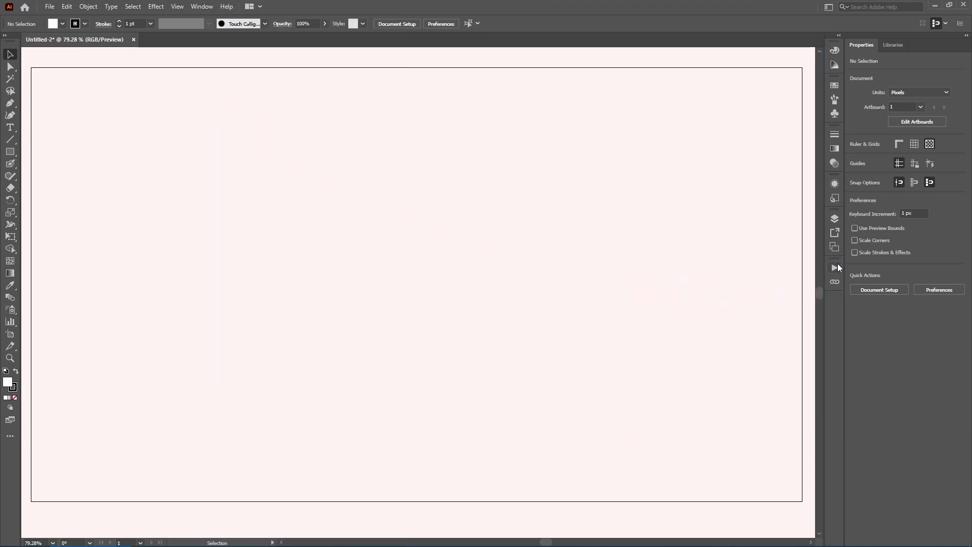
pyautogui.click(837, 268)
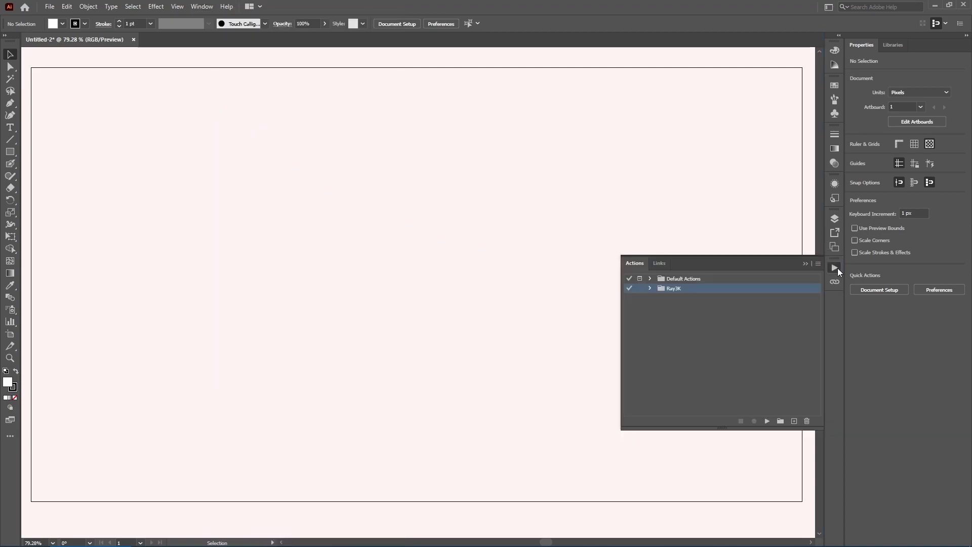
pyautogui.click(650, 279)
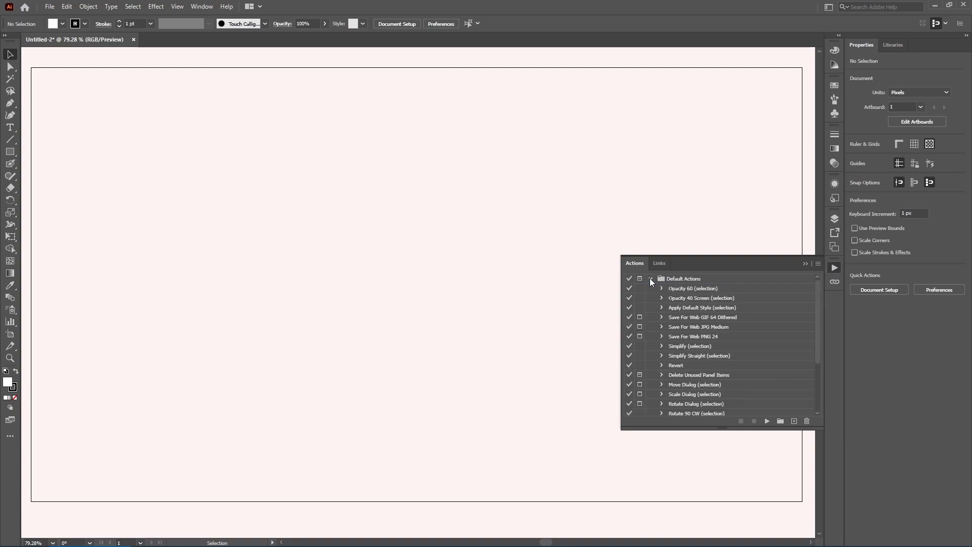
pyautogui.click(650, 279)
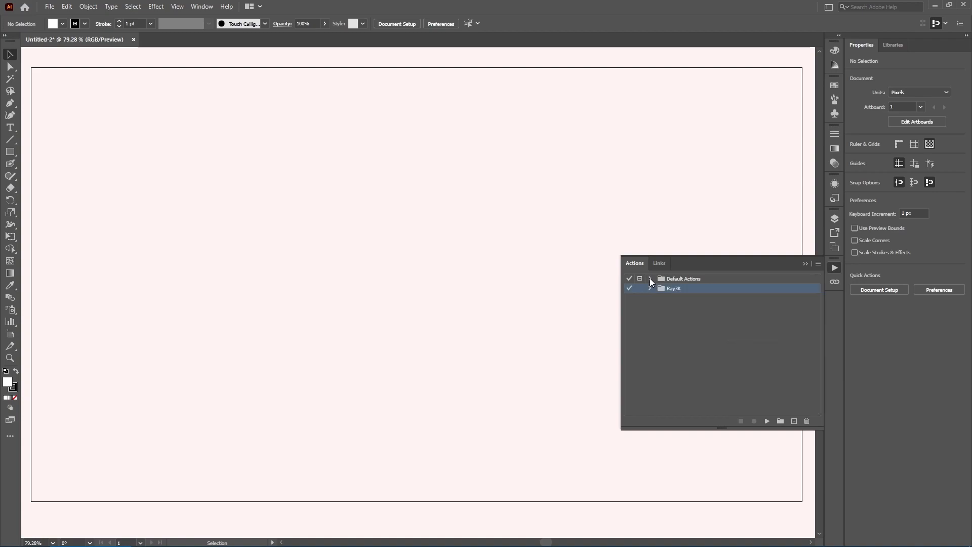
# Create a new action set named demo.
pyautogui.click(781, 421)
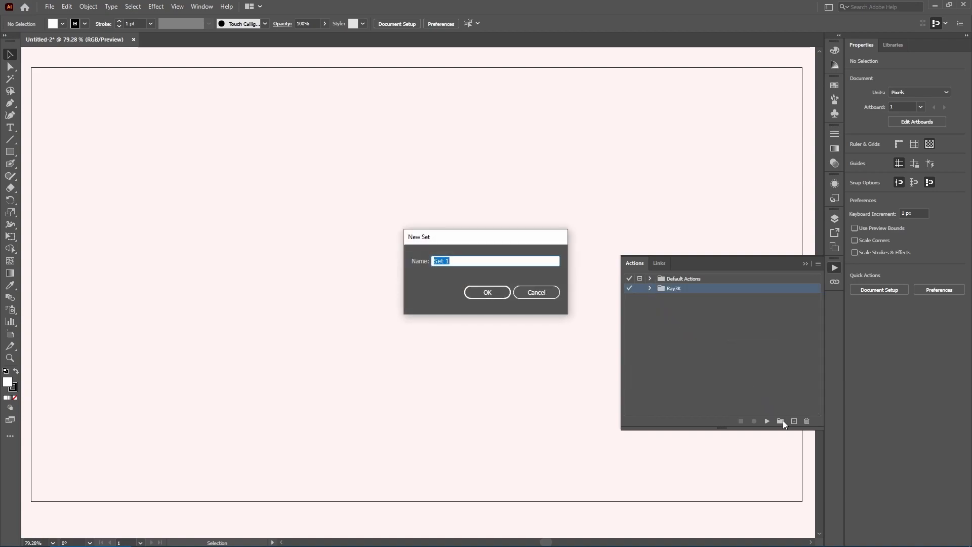
pyautogui.write('demo')
pyautogui.click(497, 292)
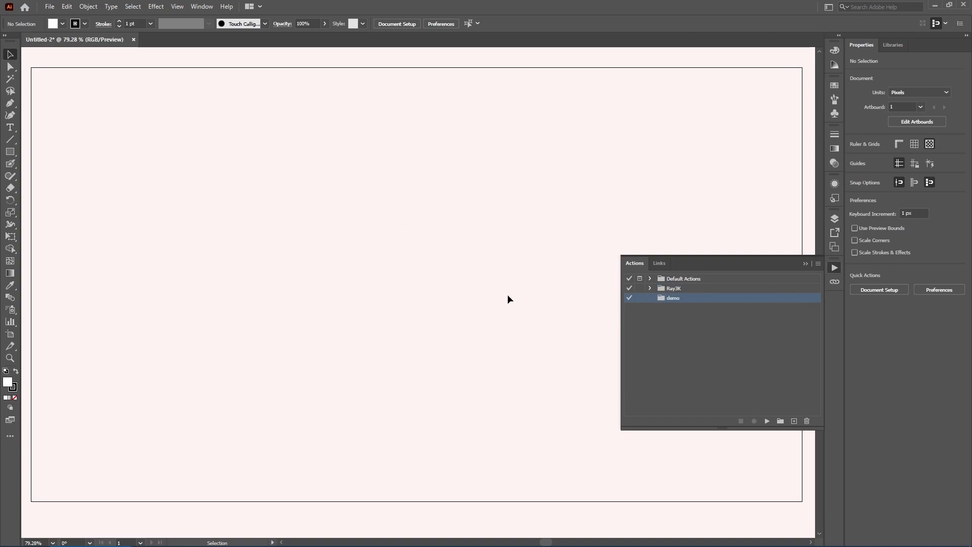
# Draw a rectangle about 332 by 181 px near the artboard's centre and start recording an action named spiral in the demo set.
pyautogui.click(10, 151)
pyautogui.moveTo(273, 260); pyautogui.dragTo(407, 332)
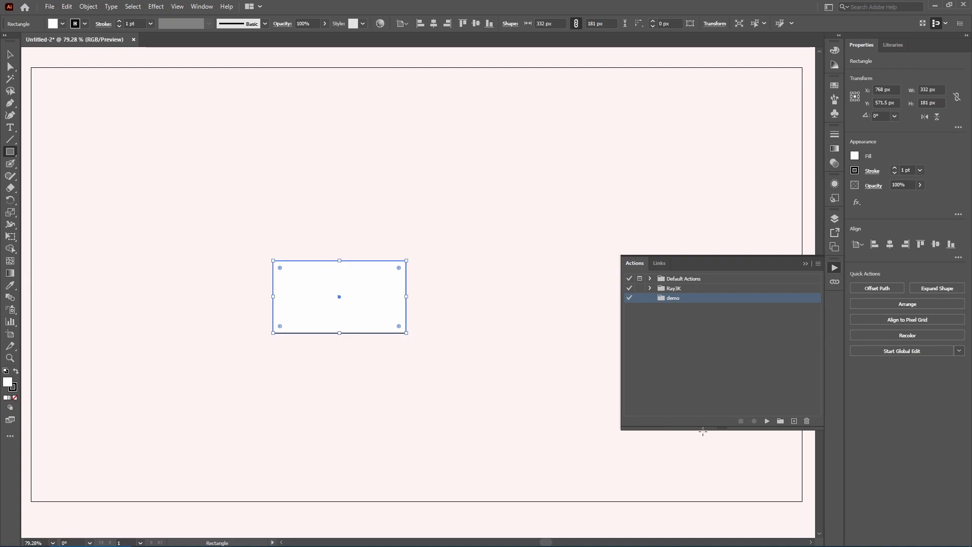
pyautogui.click(794, 422)
pyautogui.write('sp')
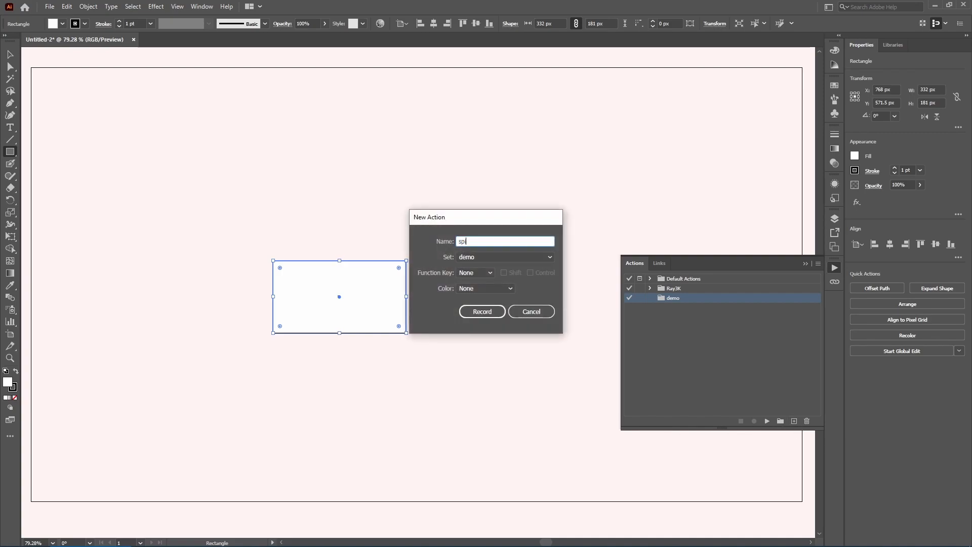
pyautogui.write('iral')
pyautogui.click(484, 312)
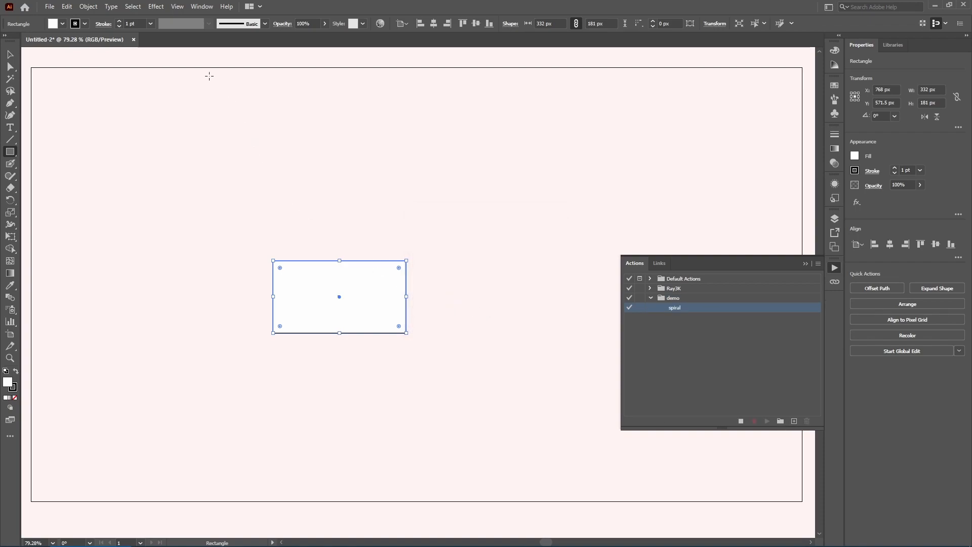
# Make a copy of the rectangle rotated by 16°.
pyautogui.click(95, 8)
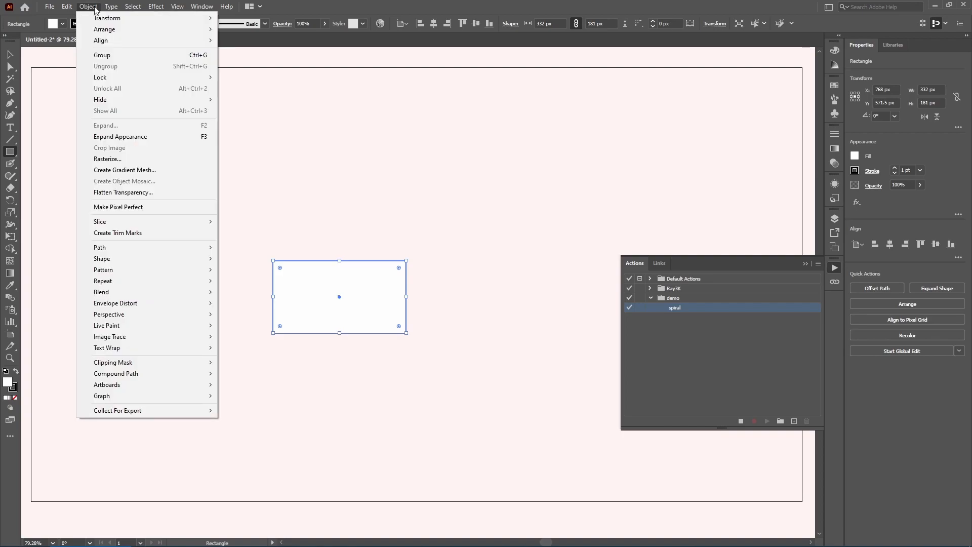
pyautogui.moveTo(163, 19)
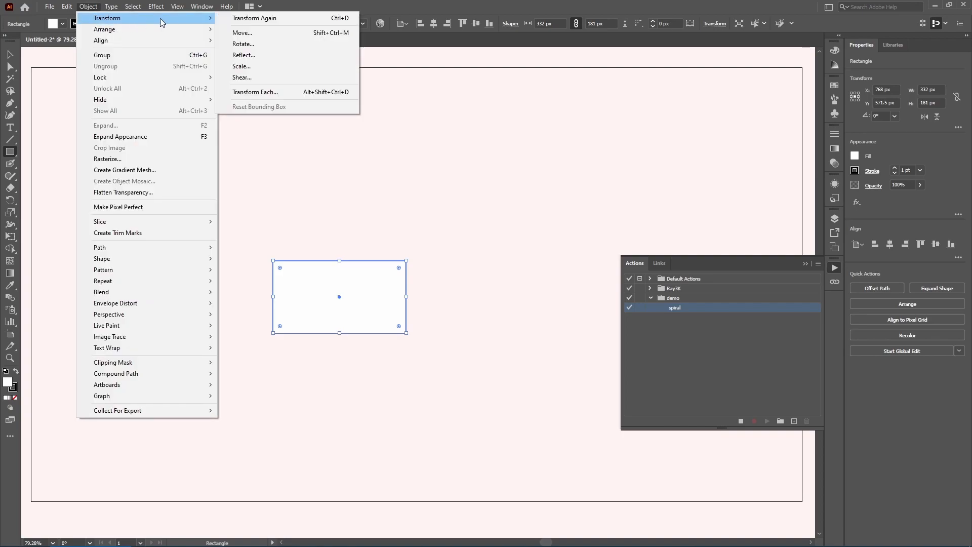
pyautogui.click(269, 45)
pyautogui.write('16')
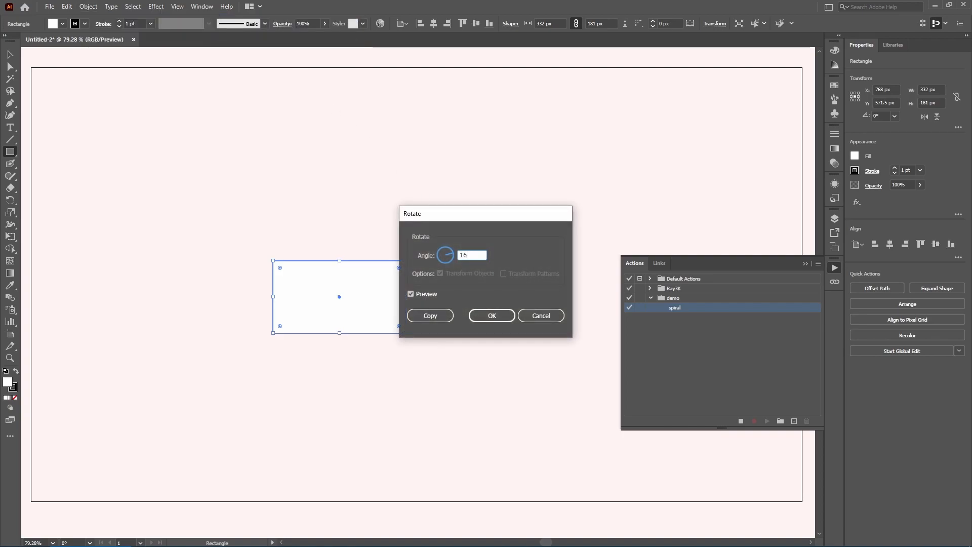
pyautogui.click(433, 321)
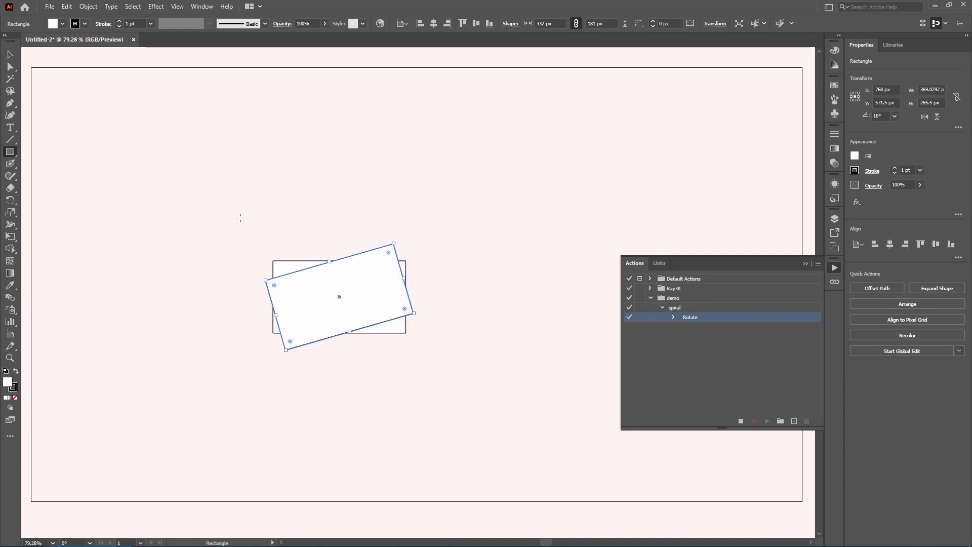
# Scale the rotated copy uniformly to 90% and stop recording the action.
pyautogui.click(90, 6)
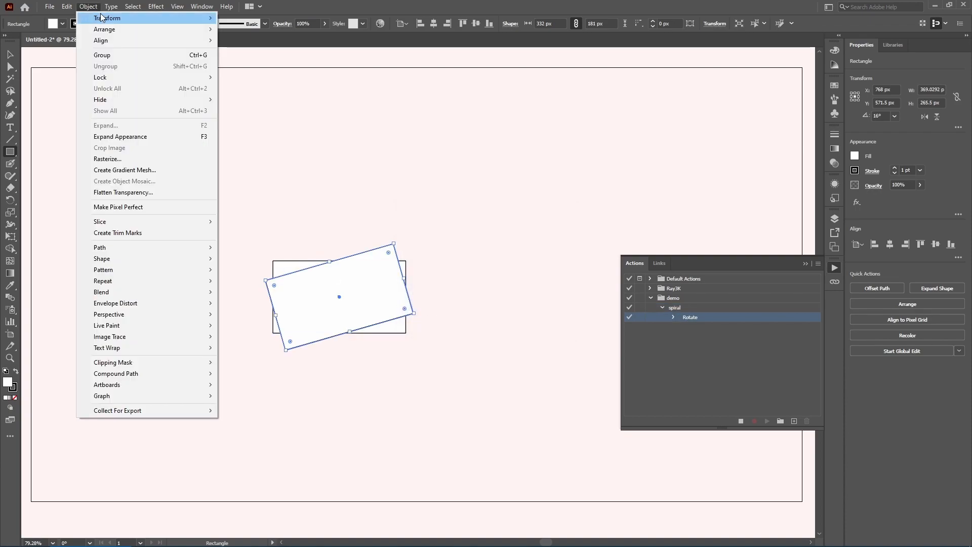
pyautogui.moveTo(101, 18)
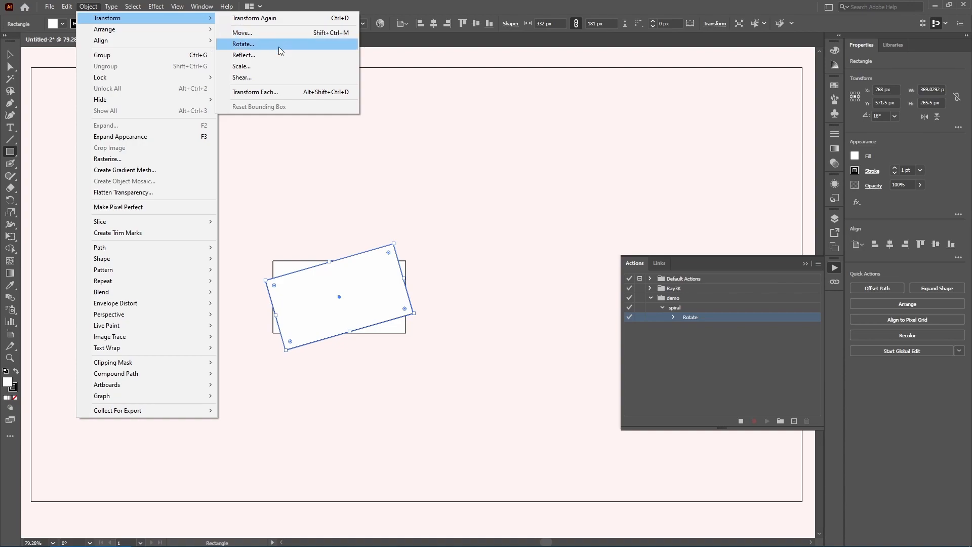
pyautogui.click(275, 66)
pyautogui.write('90')
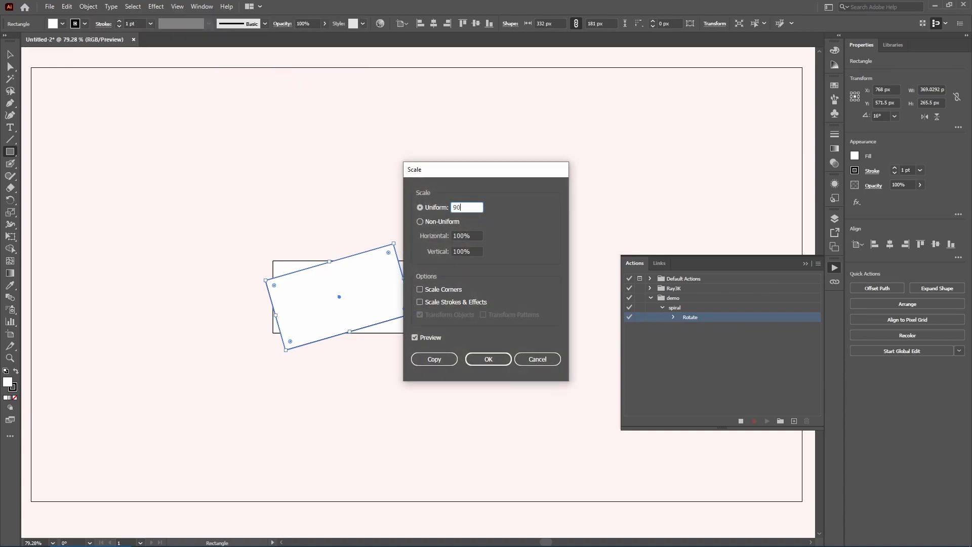
pyautogui.click(484, 357)
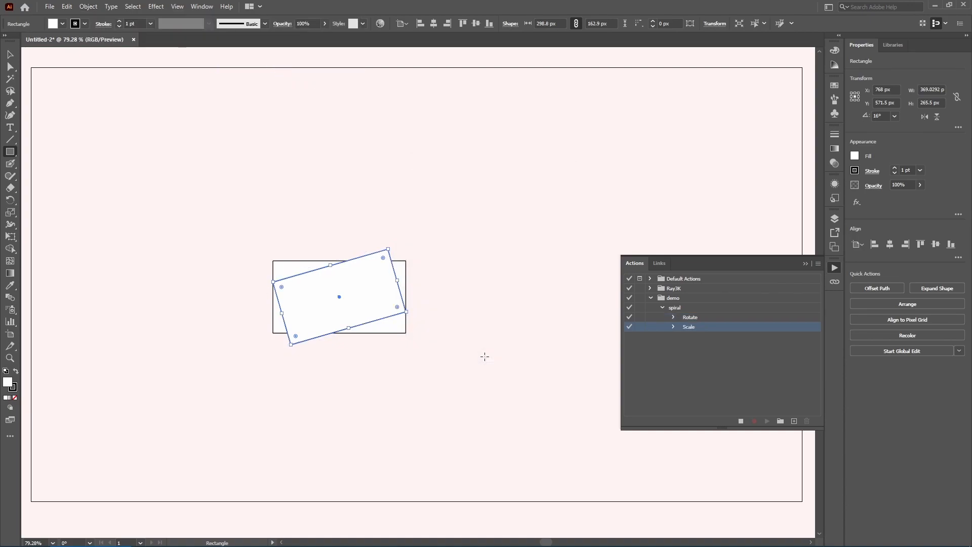
pyautogui.click(741, 421)
# Play the spiral action repeatedly until the rectangle copies taper to a thin tip, and deselect everything.
pyautogui.click(695, 308)
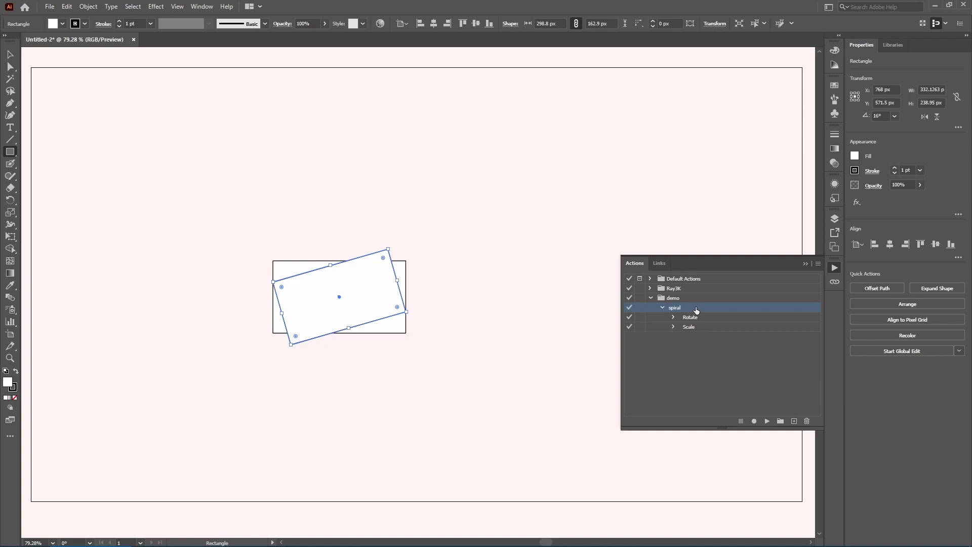
pyautogui.click(768, 421)
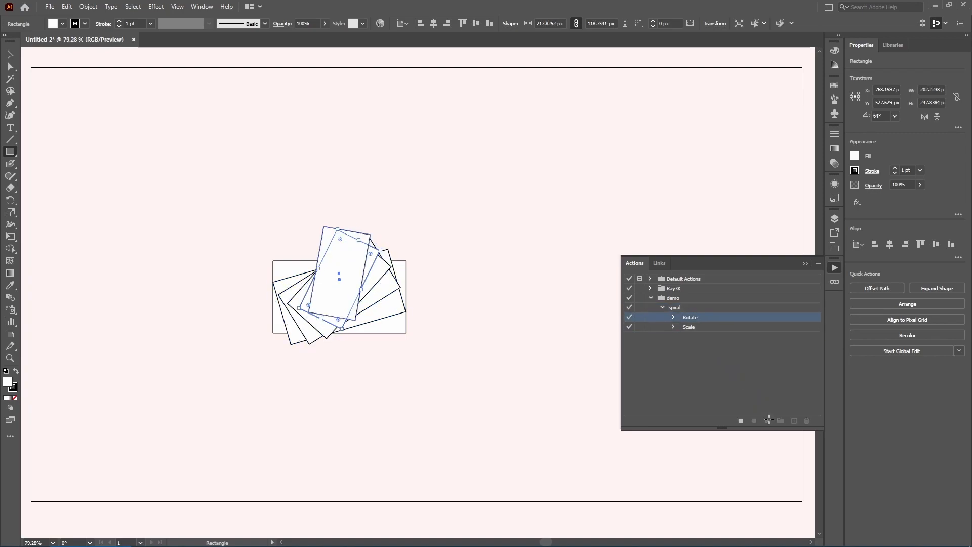
pyautogui.click(768, 421)
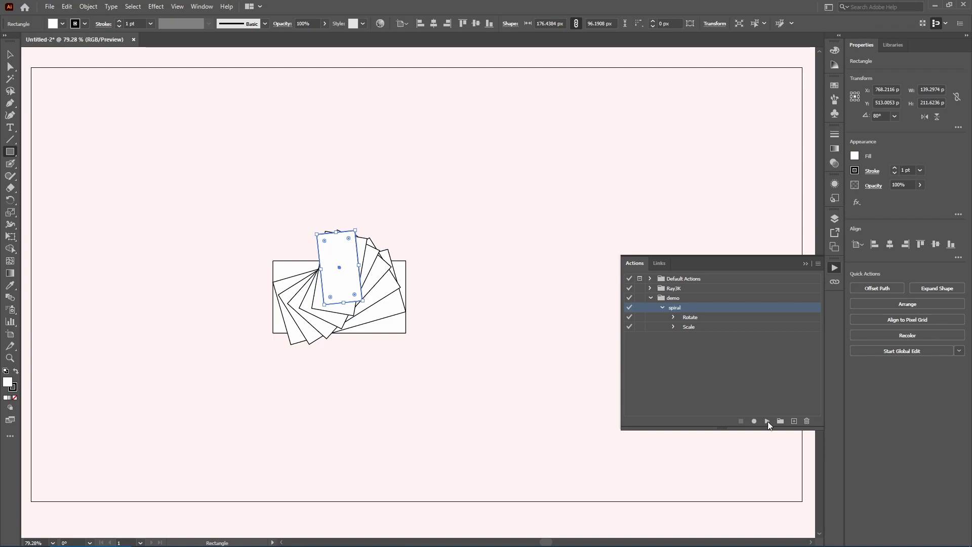
pyautogui.click(768, 421)
pyautogui.click(768, 421)
pyautogui.click(767, 422)
pyautogui.click(767, 421)
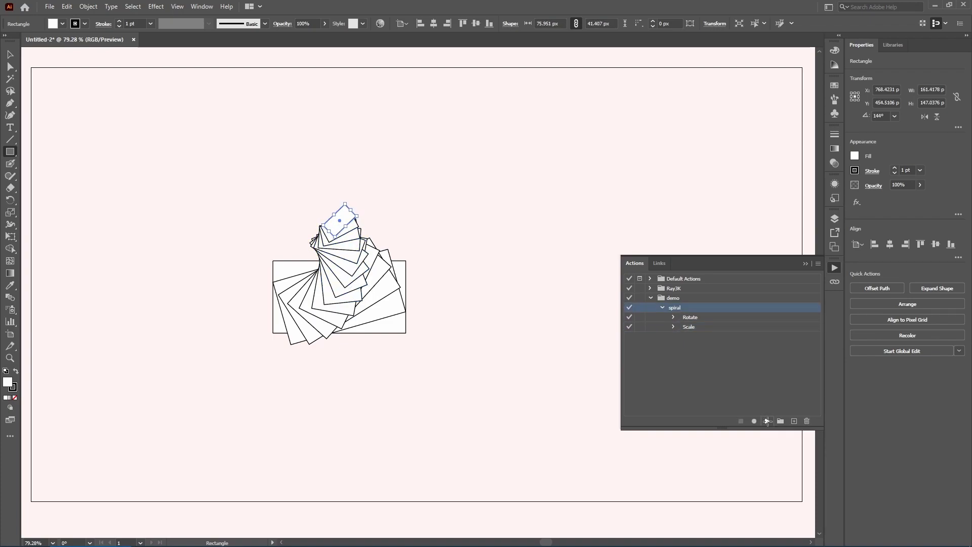
pyautogui.click(768, 421)
pyautogui.click(768, 422)
pyautogui.click(768, 421)
pyautogui.click(768, 421)
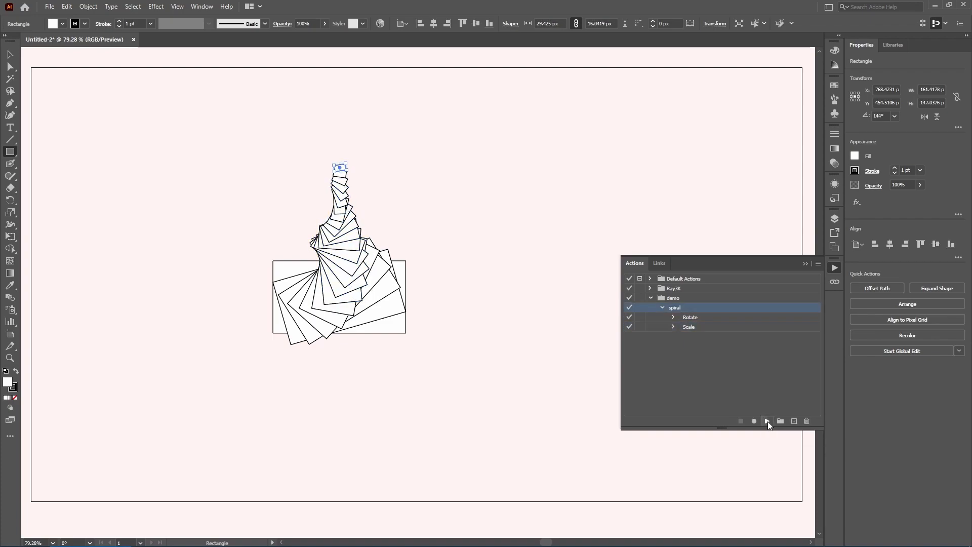
pyautogui.click(768, 421)
pyautogui.click(767, 422)
pyautogui.click(767, 422)
pyautogui.press('v')
pyautogui.hotkey('ctrl', 'shift', 'a')
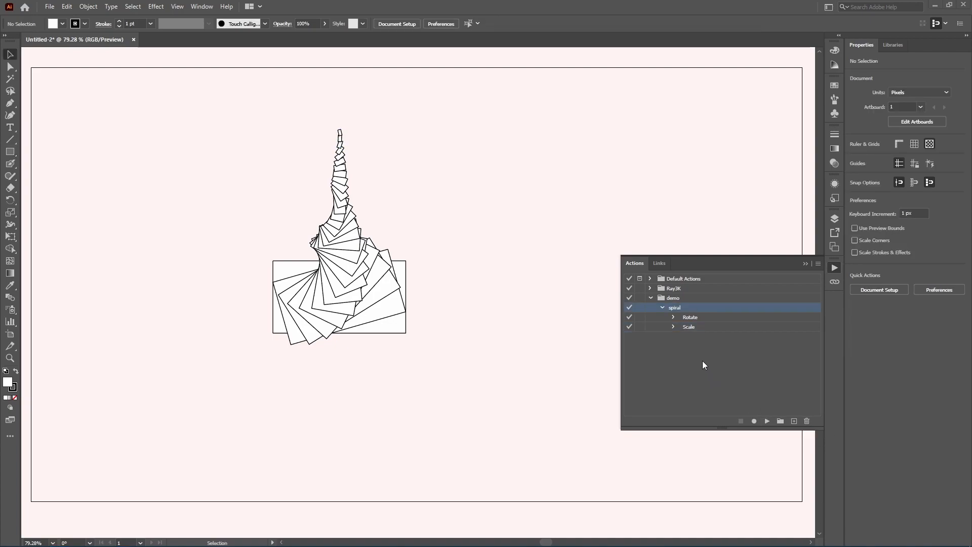
# Open the spiral action's options and show the available function key assignments.
pyautogui.doubleClick(696, 309)
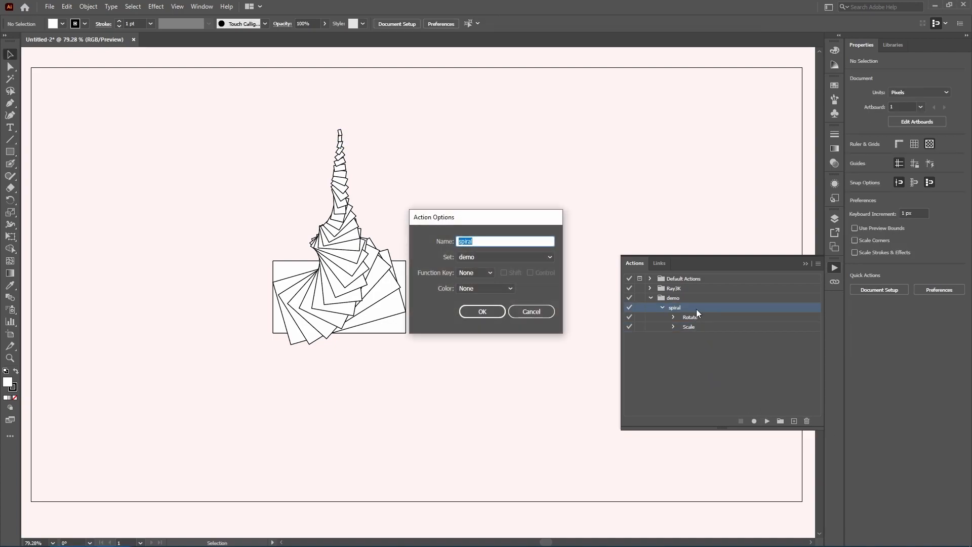
pyautogui.click(477, 271)
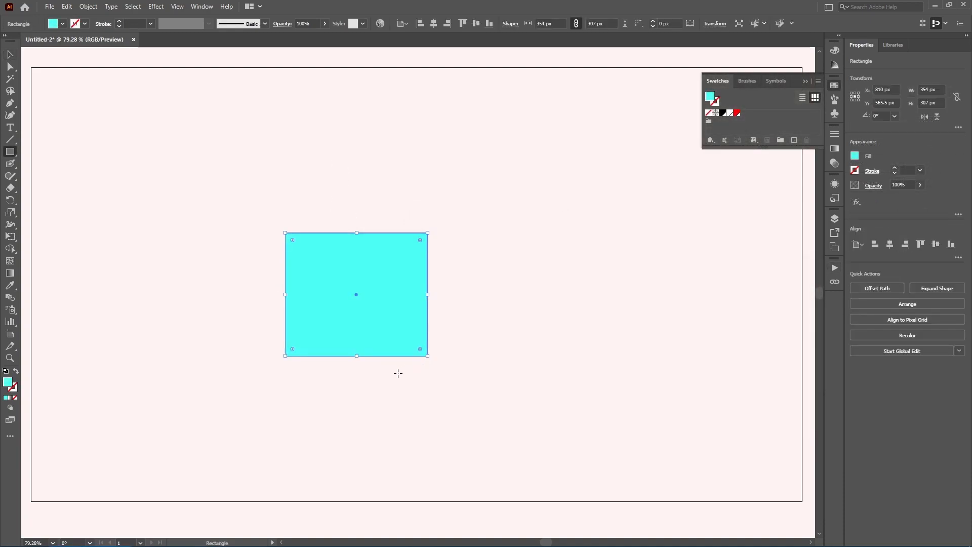
# Switch the cyan rectangle to Draw Inside mode and paint a curved red Blob Brush stroke across its lower-right corner.
pyautogui.click(10, 407)
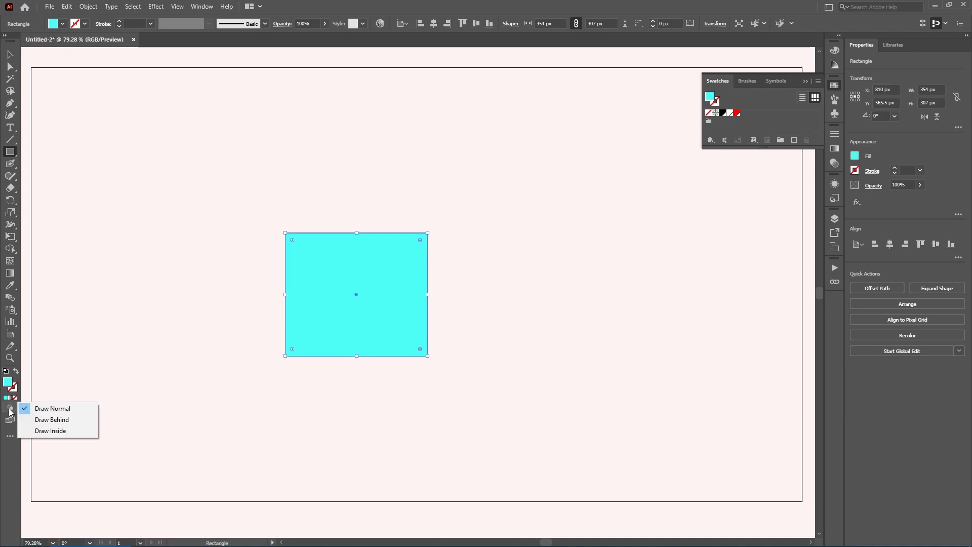
pyautogui.click(44, 431)
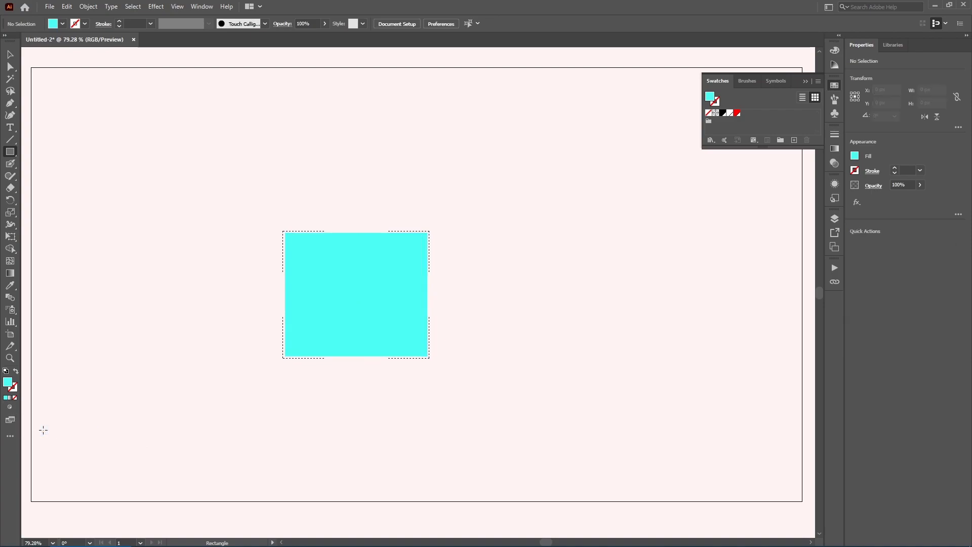
pyautogui.click(10, 164)
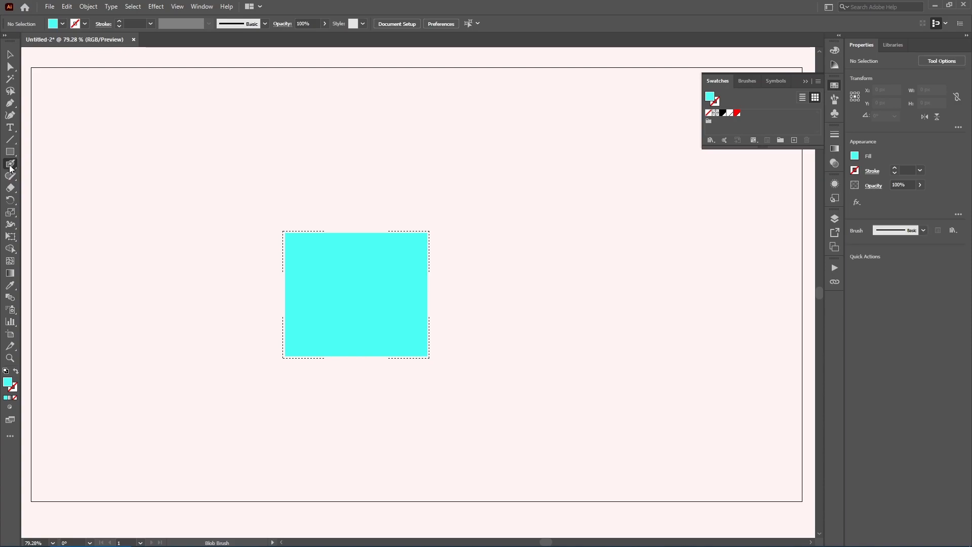
pyautogui.click(738, 113)
pyautogui.moveTo(442, 263)
pyautogui.mouseDown()
pyautogui.moveTo(412, 276)
pyautogui.moveTo(380, 337)
pyautogui.moveTo(382, 380)
pyautogui.mouseUp()
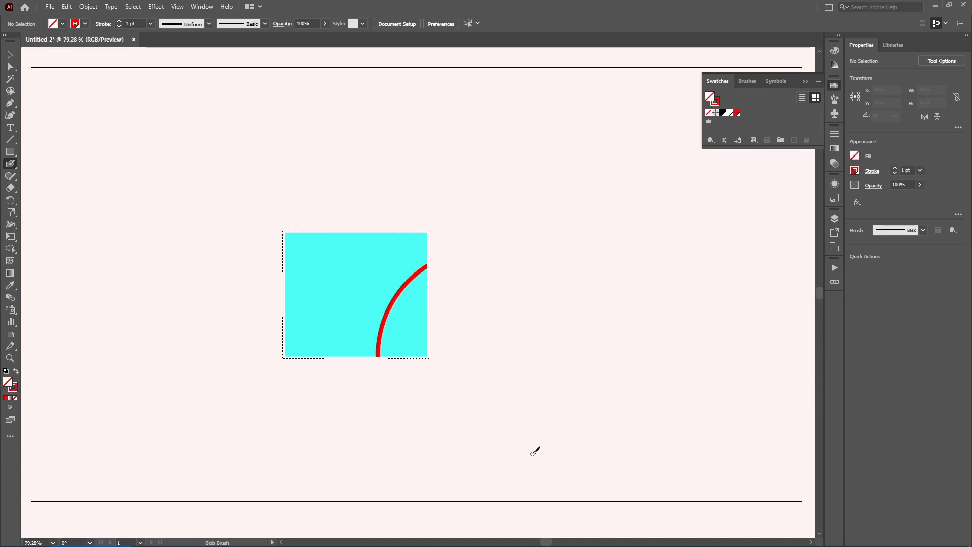
pyautogui.click(9, 56)
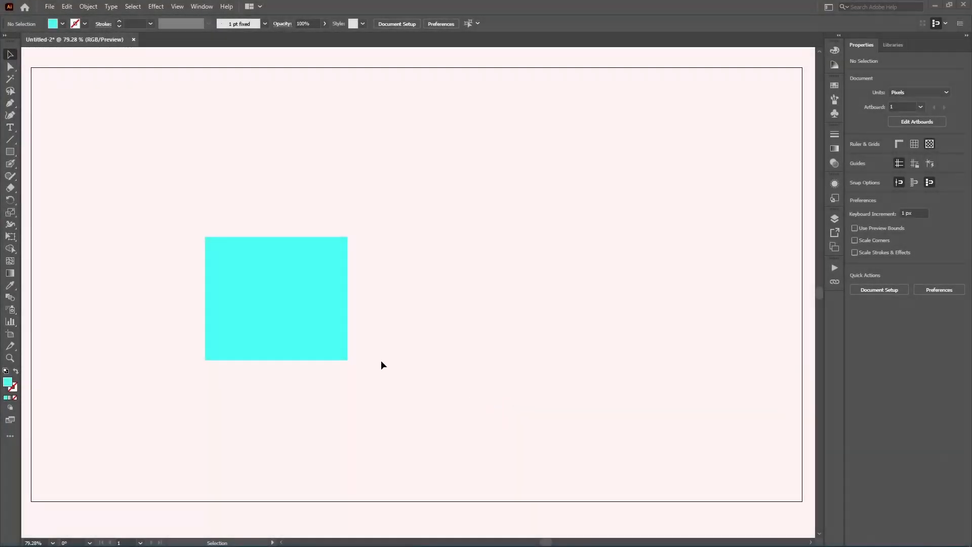
# Select the cyan rectangle and start recording a new action named draw inside in the demo set.
pyautogui.click(307, 332)
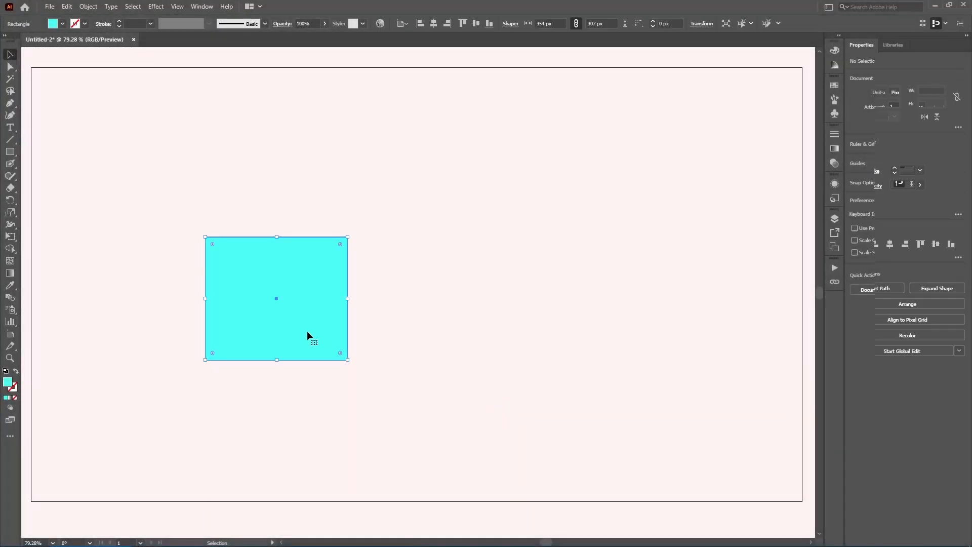
pyautogui.click(834, 268)
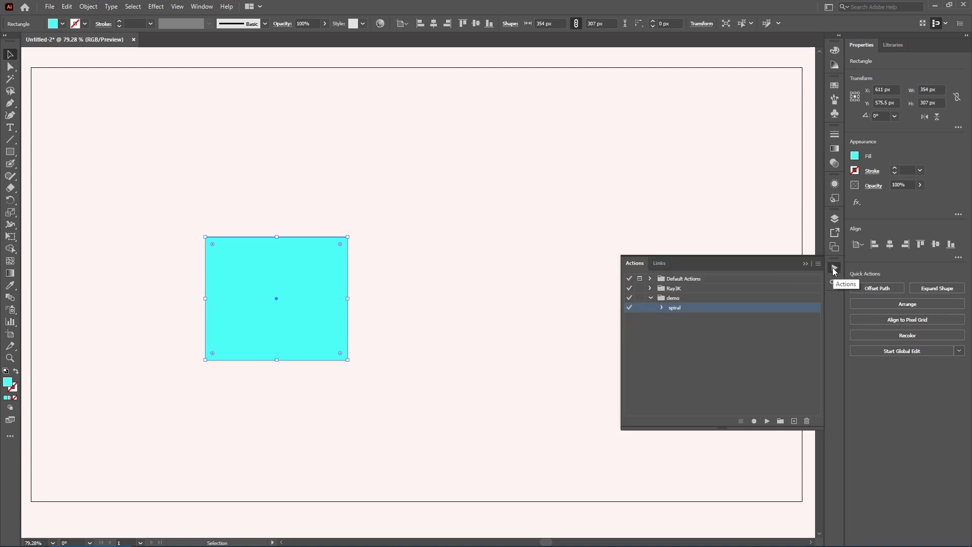
pyautogui.click(794, 421)
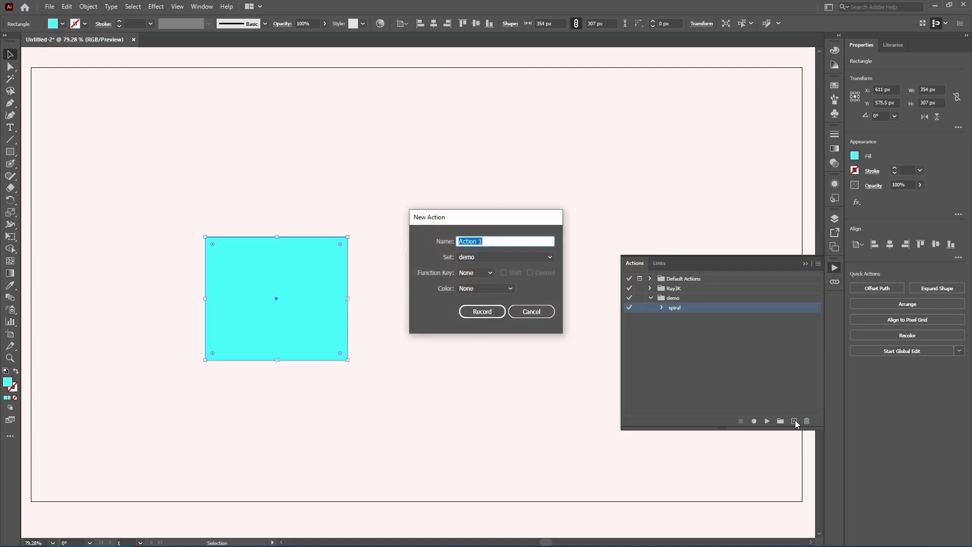
pyautogui.write('draw inside')
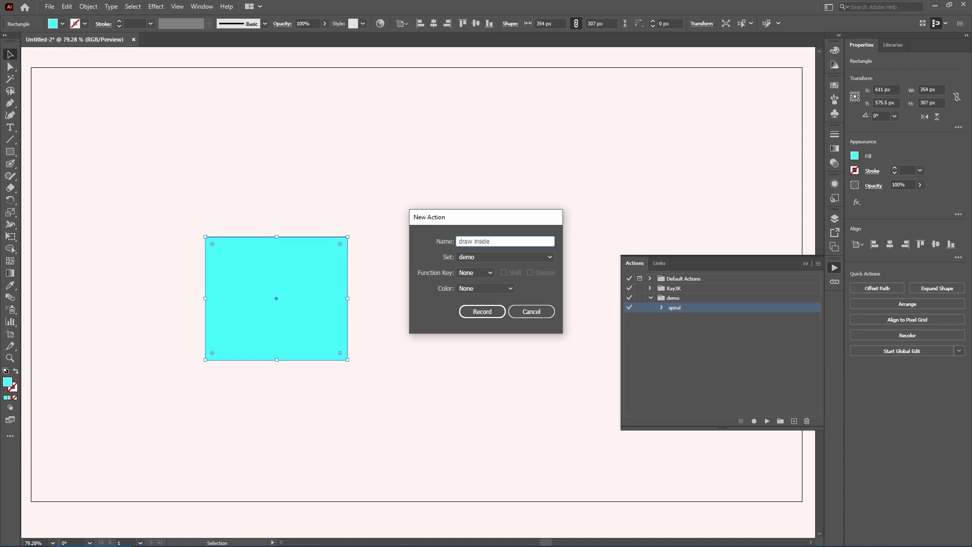
pyautogui.click(480, 313)
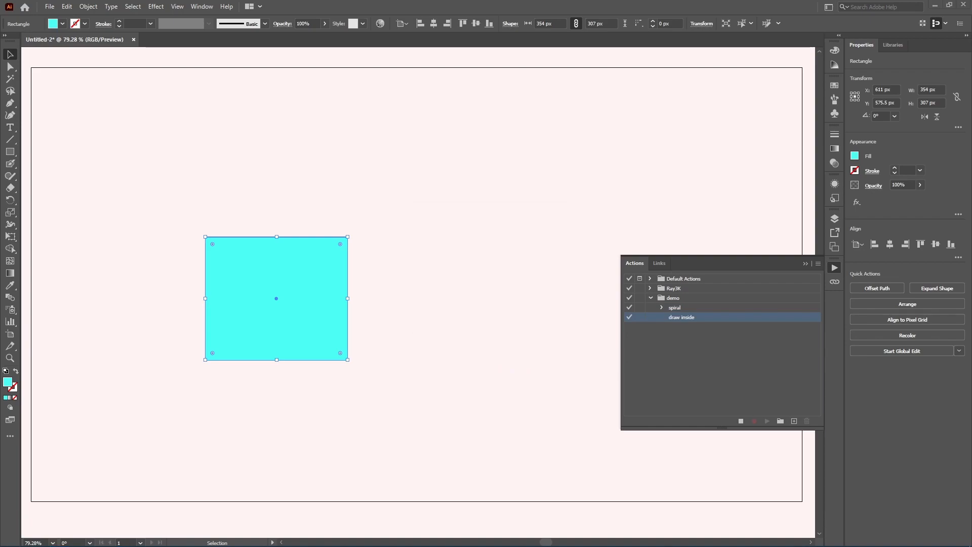
# Add the attribute note "selection" to the cyan rectangle so the action records it.
pyautogui.click(201, 7)
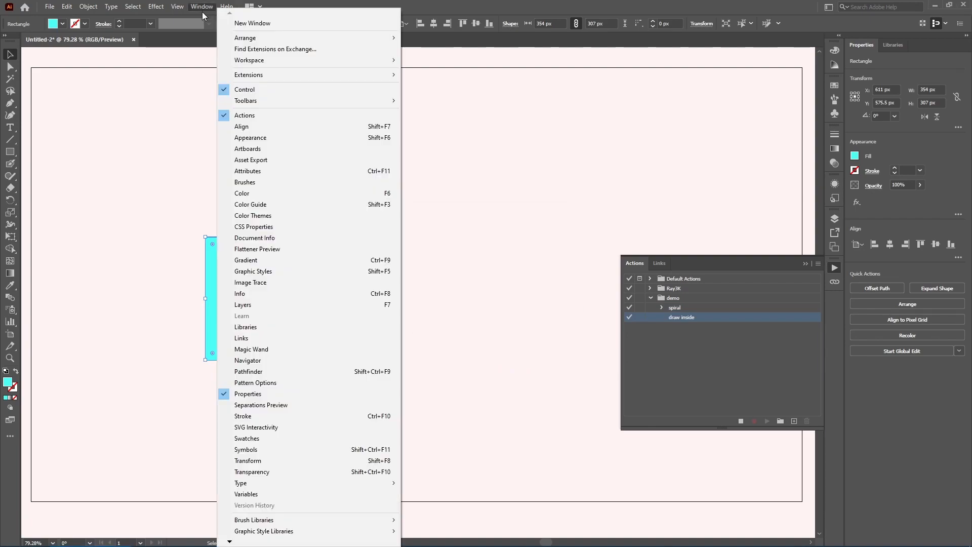
pyautogui.click(265, 171)
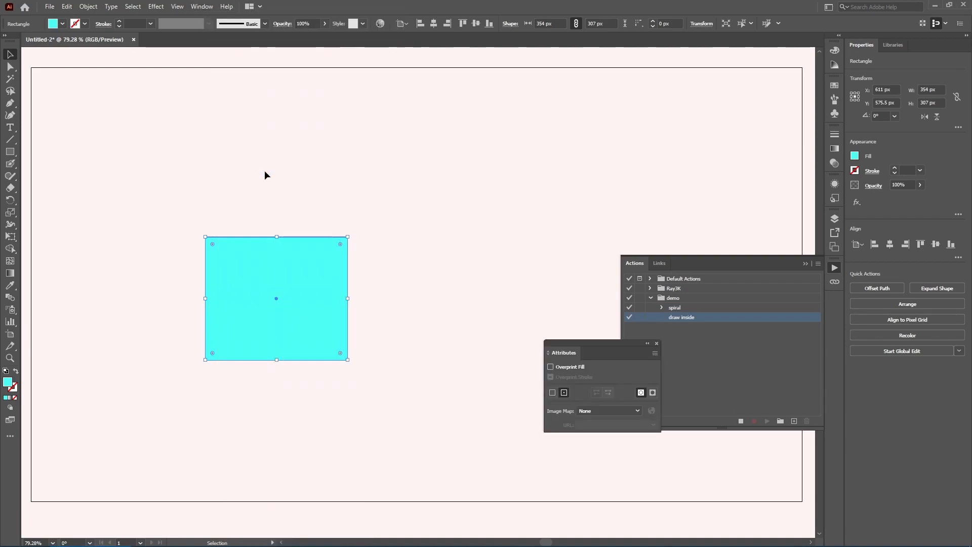
pyautogui.click(655, 353)
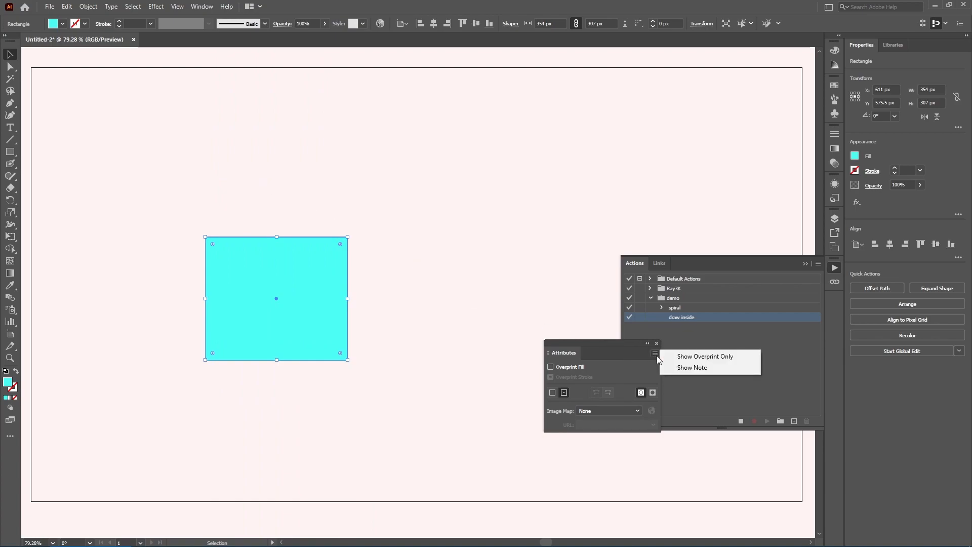
pyautogui.click(677, 371)
pyautogui.click(629, 443)
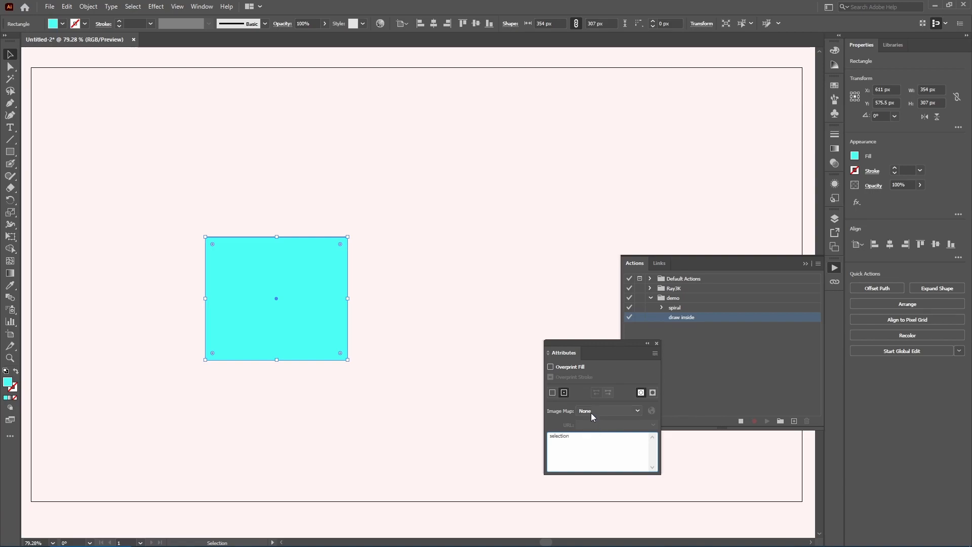
pyautogui.click(615, 368)
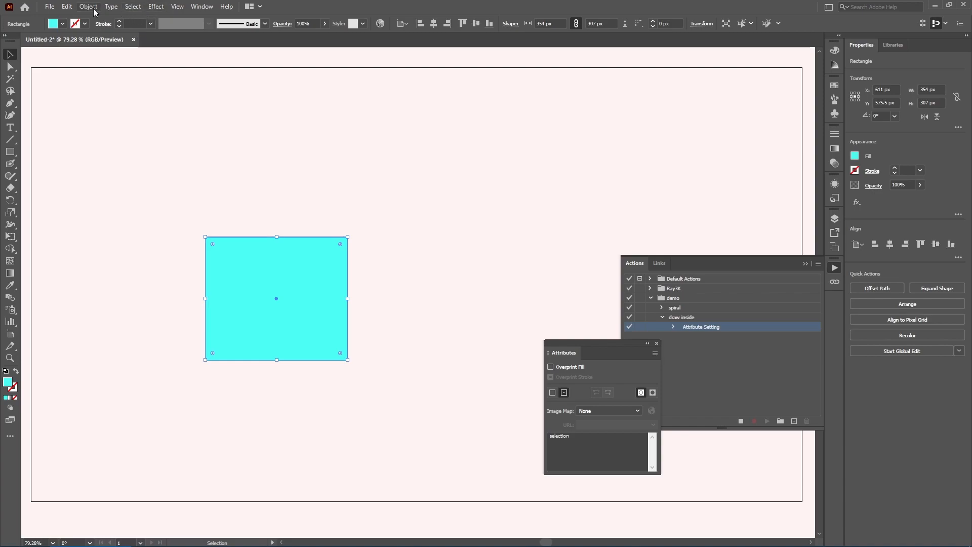
# Copy the rectangle and paste the copy directly in front of it.
pyautogui.click(67, 7)
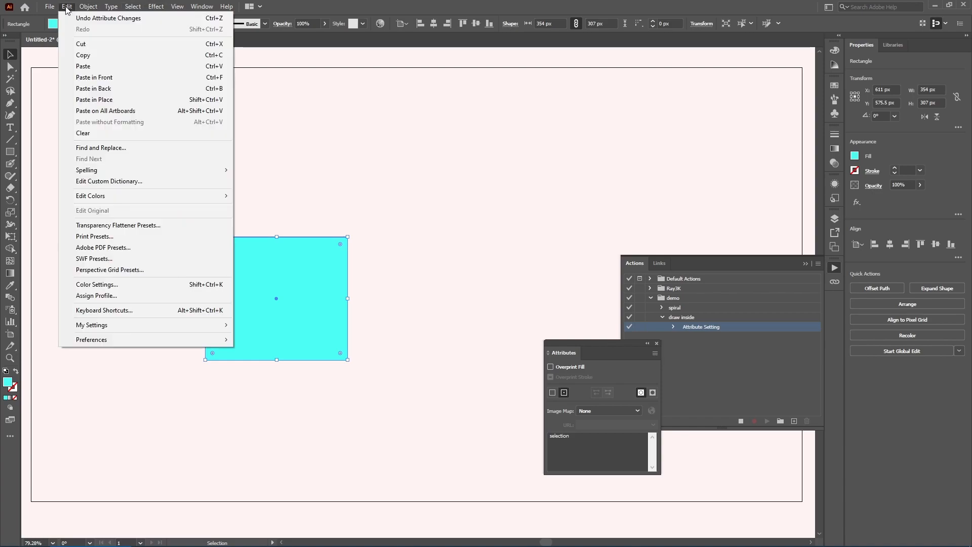
pyautogui.click(87, 60)
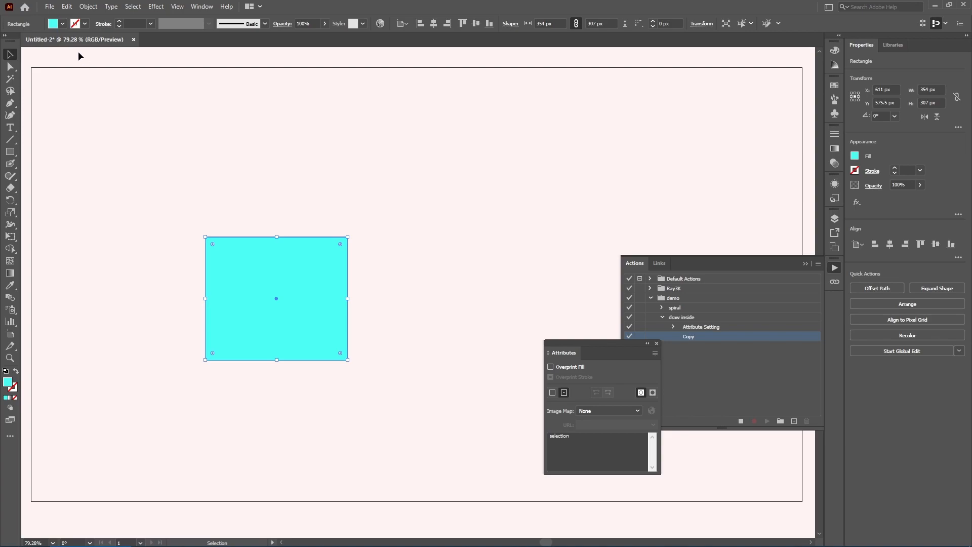
pyautogui.click(69, 9)
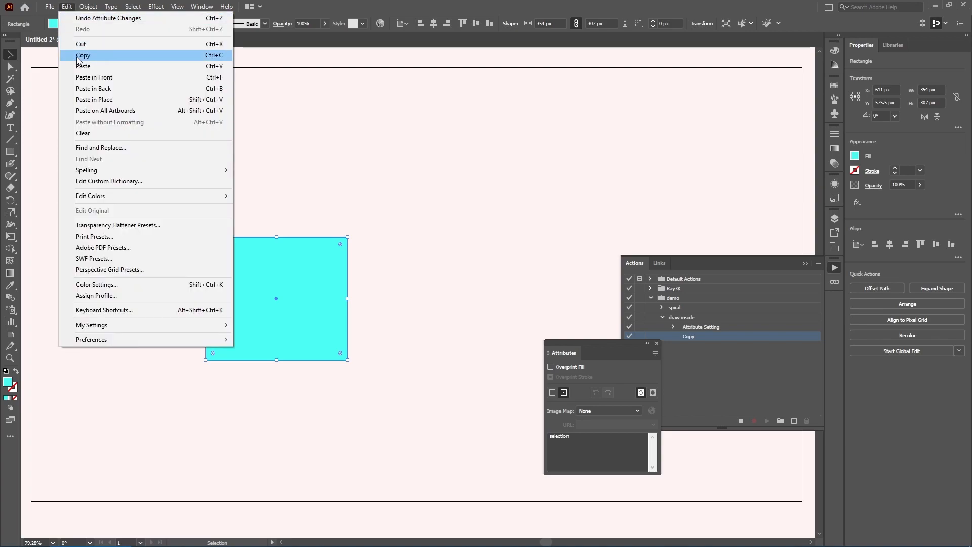
pyautogui.click(95, 81)
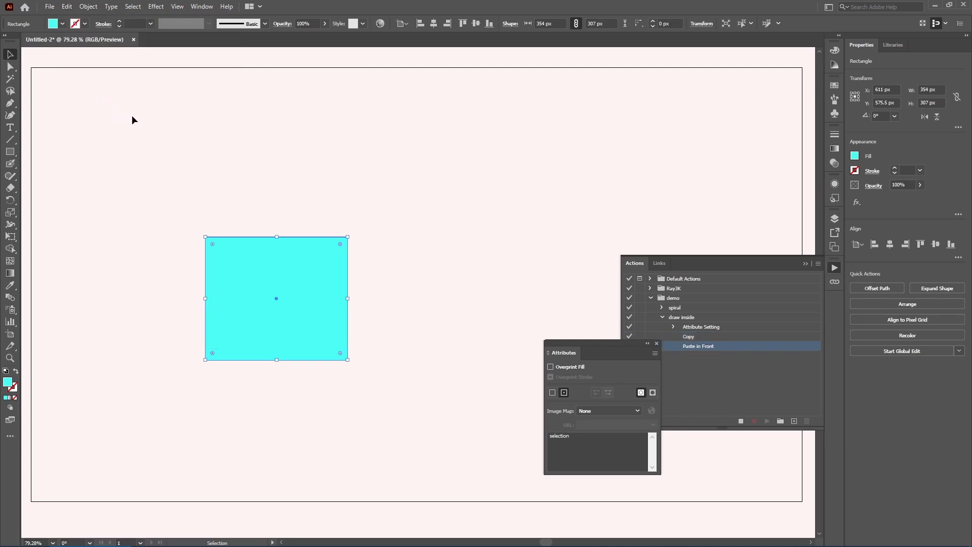
# Record a Select Object command in the action that selects objects whose note has "selection".
pyautogui.click(819, 265)
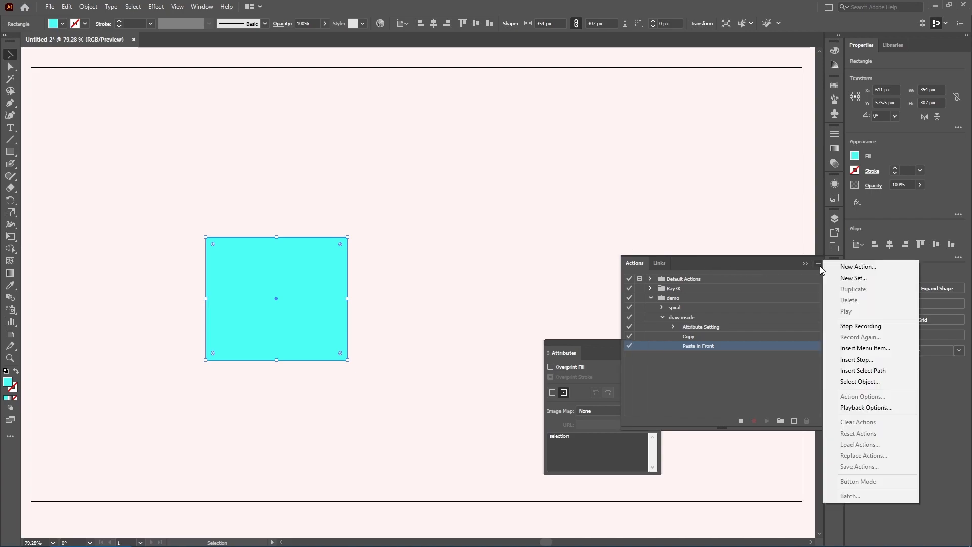
pyautogui.click(870, 382)
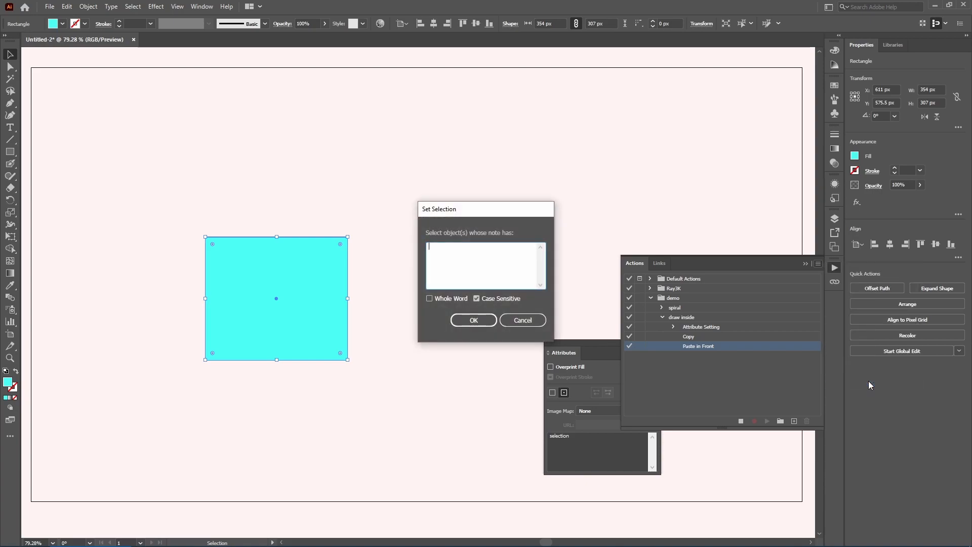
pyautogui.write('selection')
pyautogui.click(474, 320)
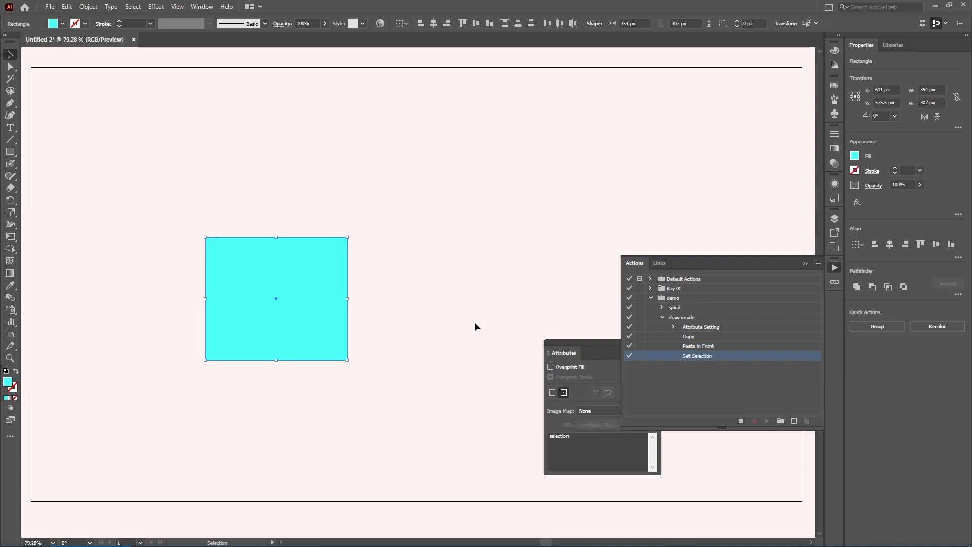
# Make a clipping mask from the two stacked rectangles.
pyautogui.click(88, 7)
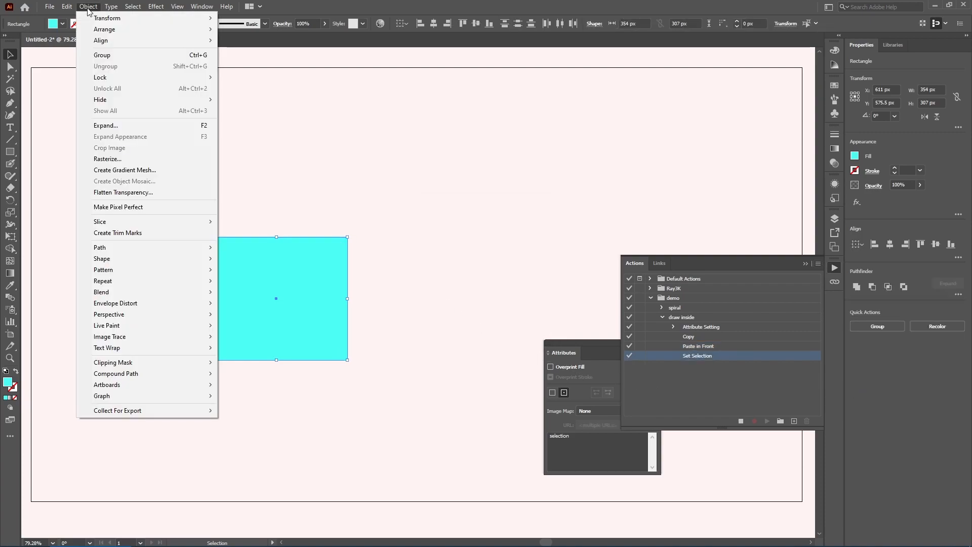
pyautogui.moveTo(159, 362)
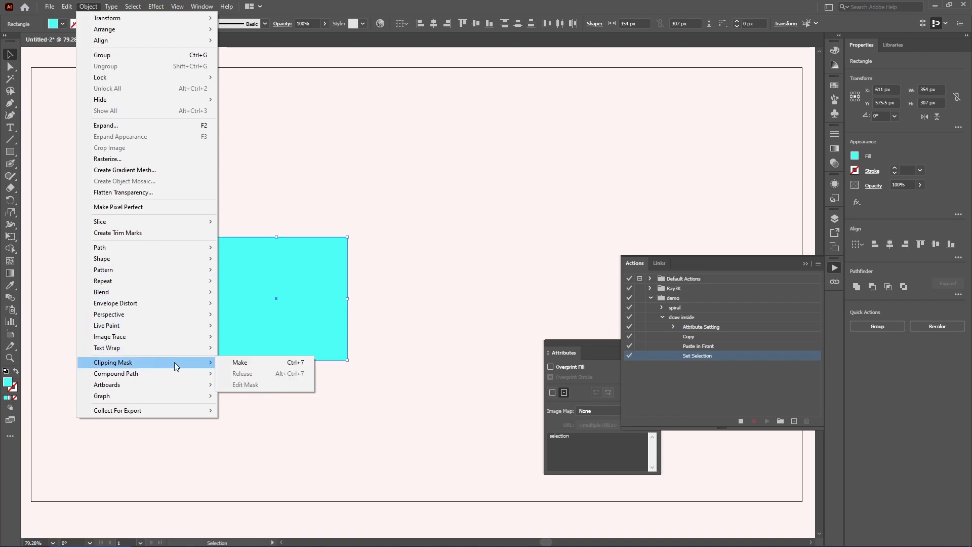
pyautogui.click(240, 362)
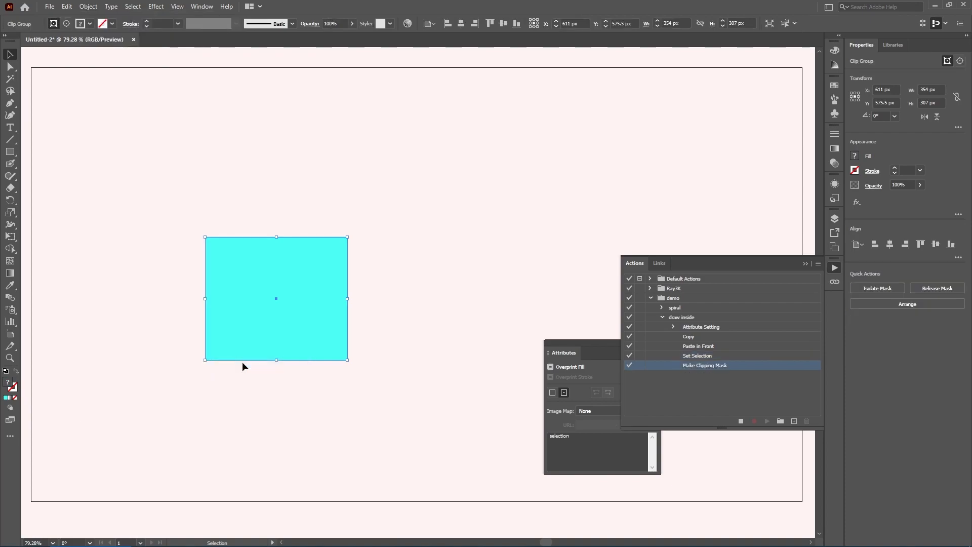
# Clear the clip group's attribute note, deselect it and stop recording the action.
pyautogui.click(578, 440)
pyautogui.moveTo(579, 440); pyautogui.dragTo(538, 441)
pyautogui.press('BackSpace')
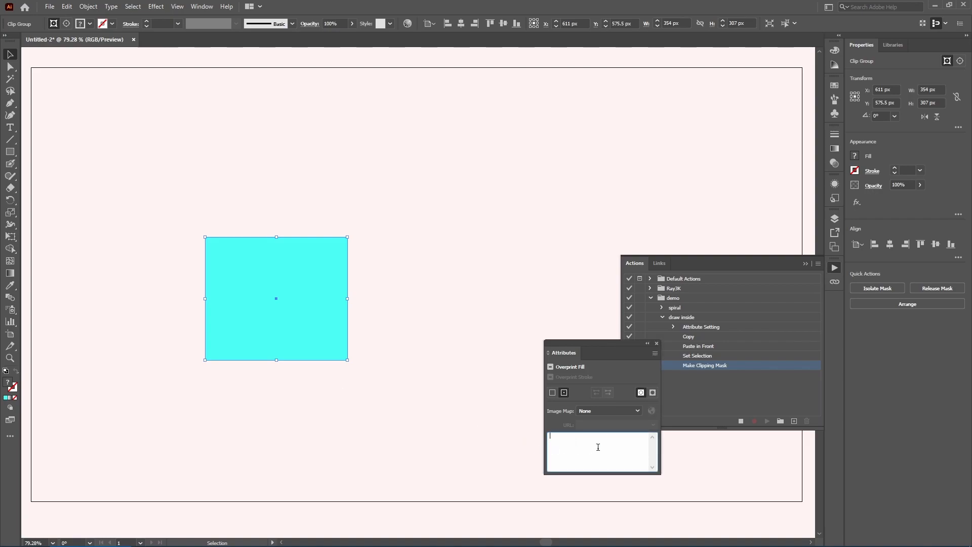
pyautogui.click(490, 443)
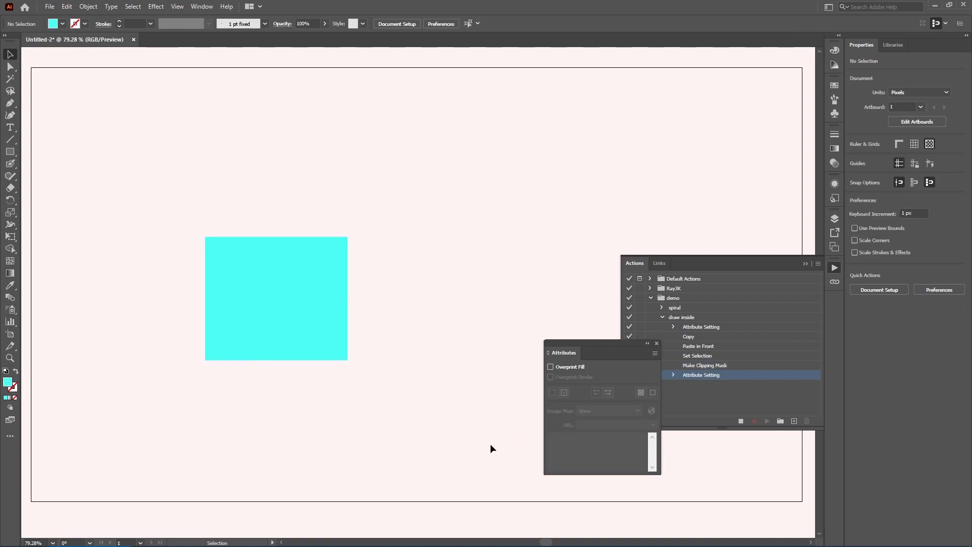
pyautogui.click(741, 422)
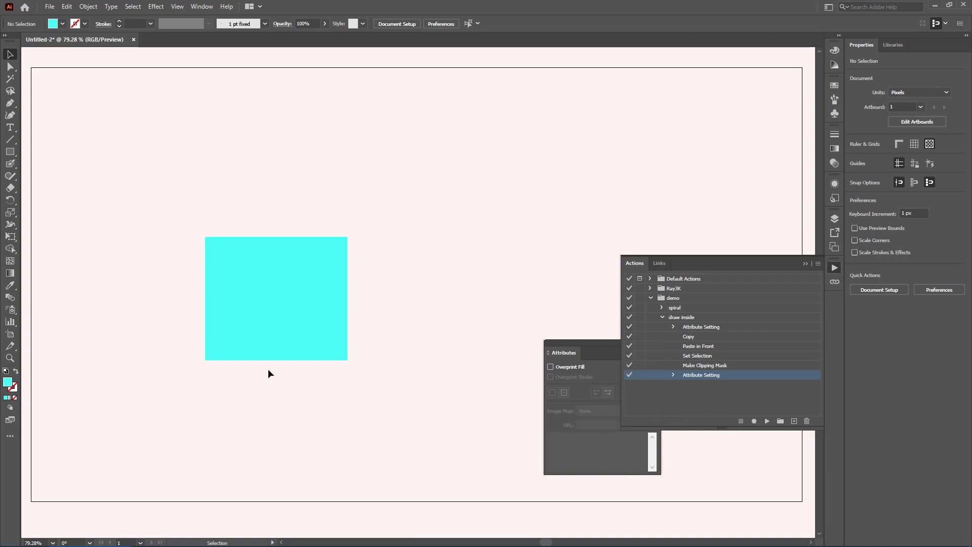
# Draw a second cyan rectangle about 354 by 304 px to the right of the first and play the draw inside action on it.
pyautogui.click(10, 152)
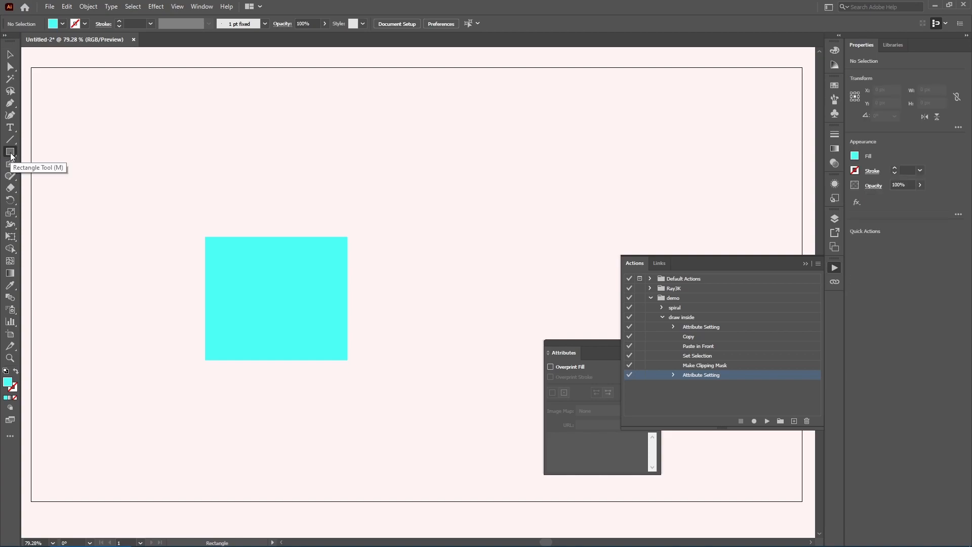
pyautogui.moveTo(394, 238); pyautogui.dragTo(536, 359)
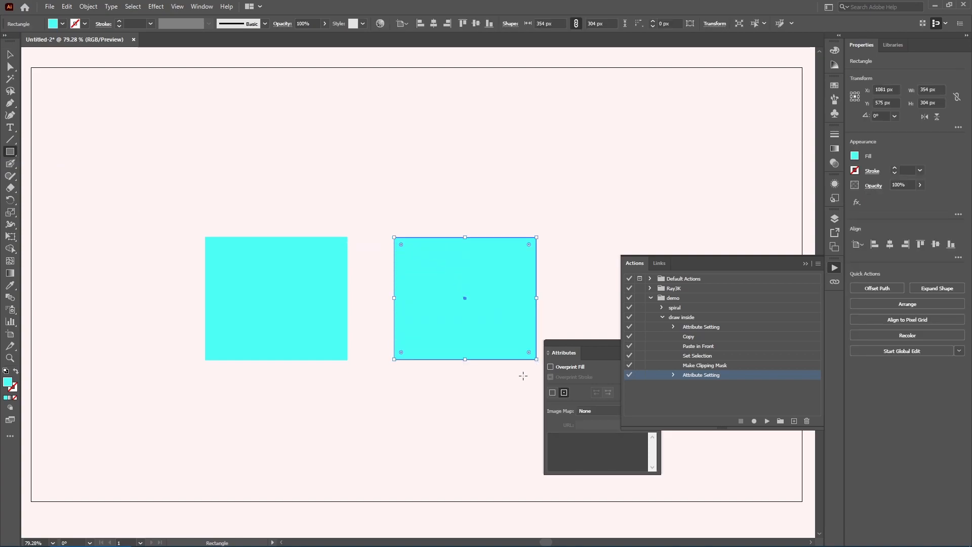
pyautogui.click(721, 318)
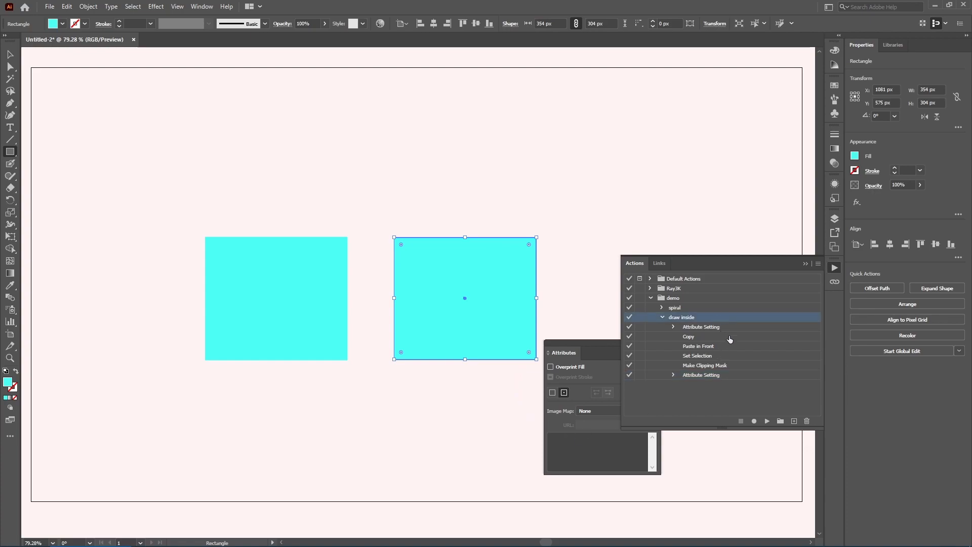
pyautogui.click(768, 421)
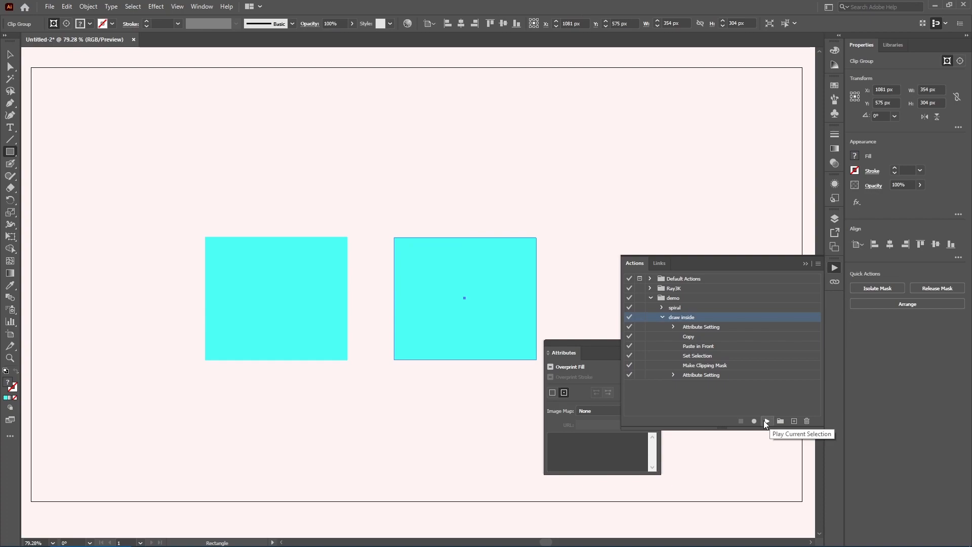
pyautogui.press('v')
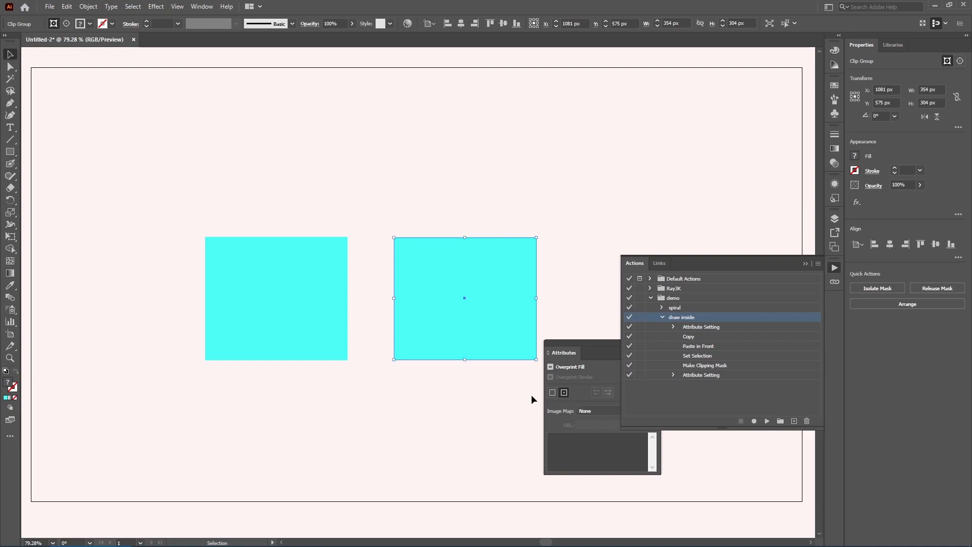
# Isolate the second rectangle's clip group and paint a red Blob Brush stroke across its lower right corner.
pyautogui.doubleClick(492, 332)
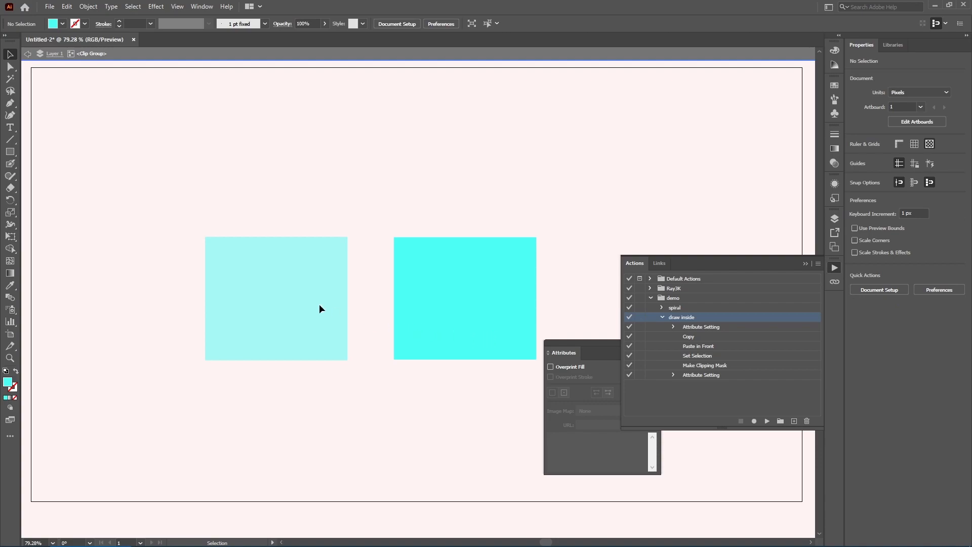
pyautogui.click(8, 165)
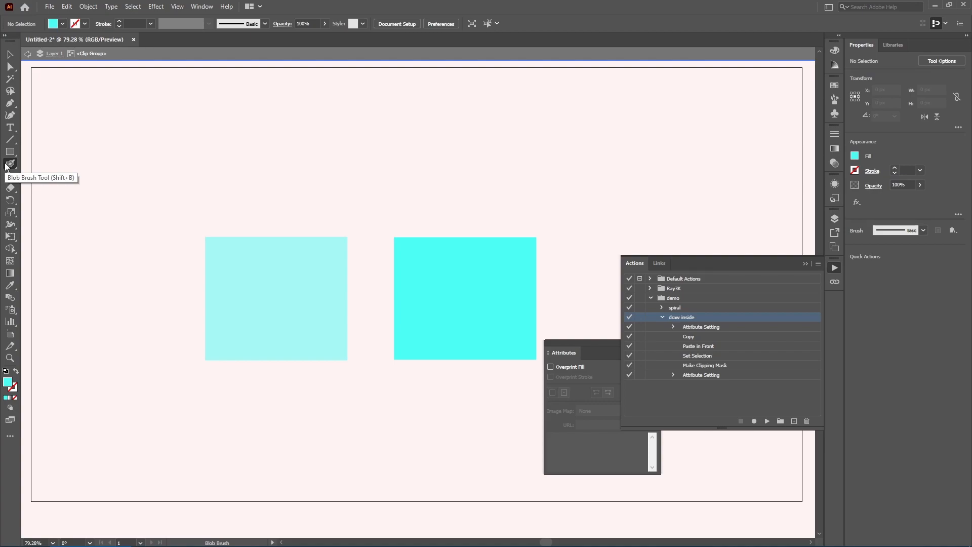
pyautogui.click(834, 86)
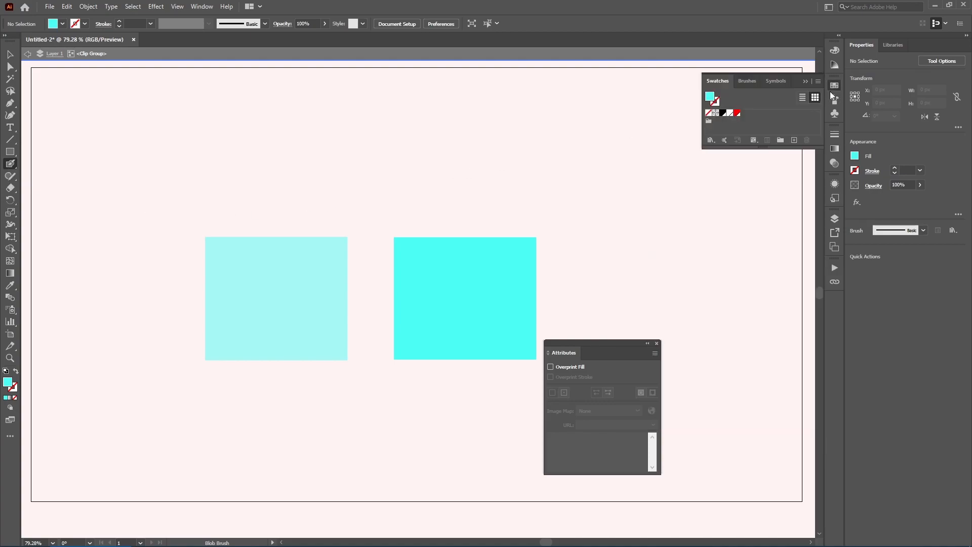
pyautogui.click(738, 114)
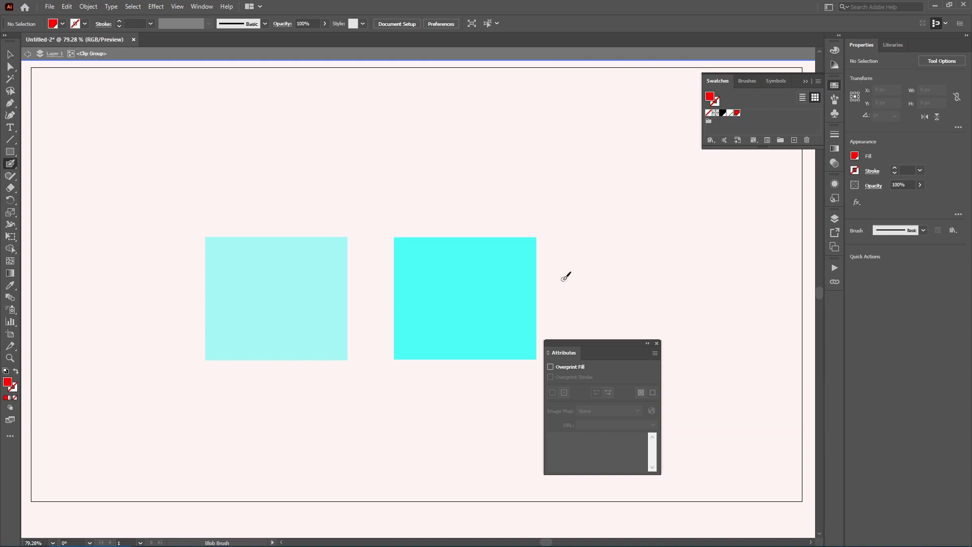
pyautogui.moveTo(566, 276)
pyautogui.mouseDown()
pyautogui.moveTo(524, 292)
pyautogui.moveTo(512, 391)
pyautogui.mouseUp()
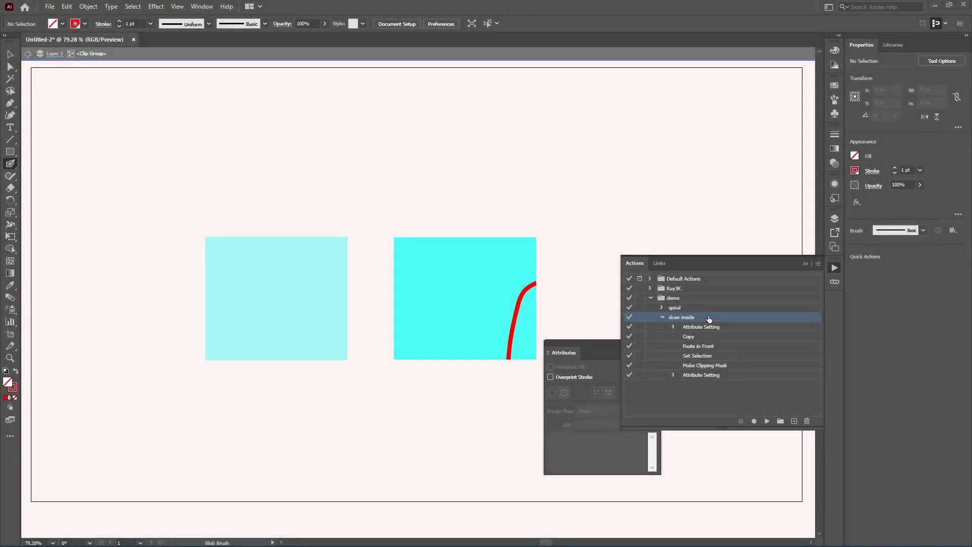
# Assign the function key F4 with Shift to the draw inside action.
pyautogui.doubleClick(709, 316)
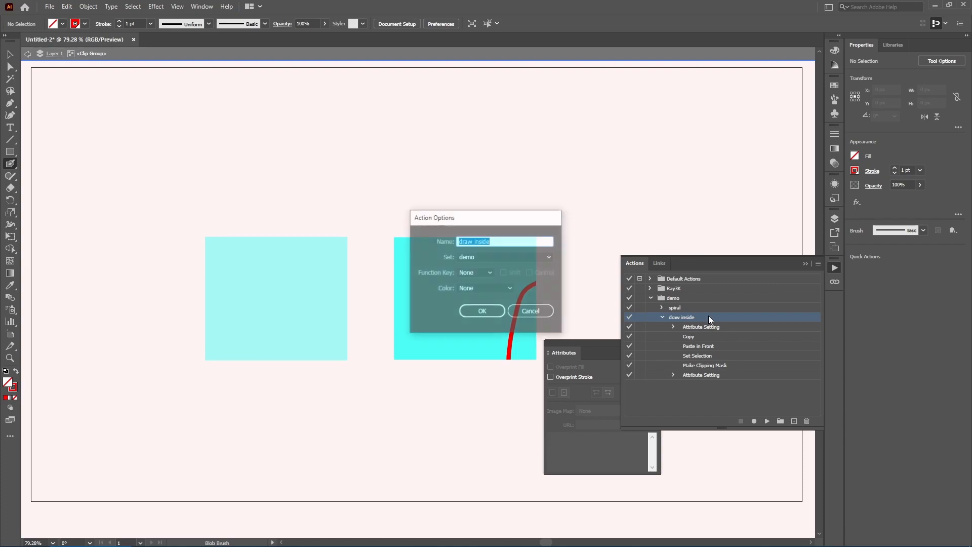
pyautogui.click(478, 273)
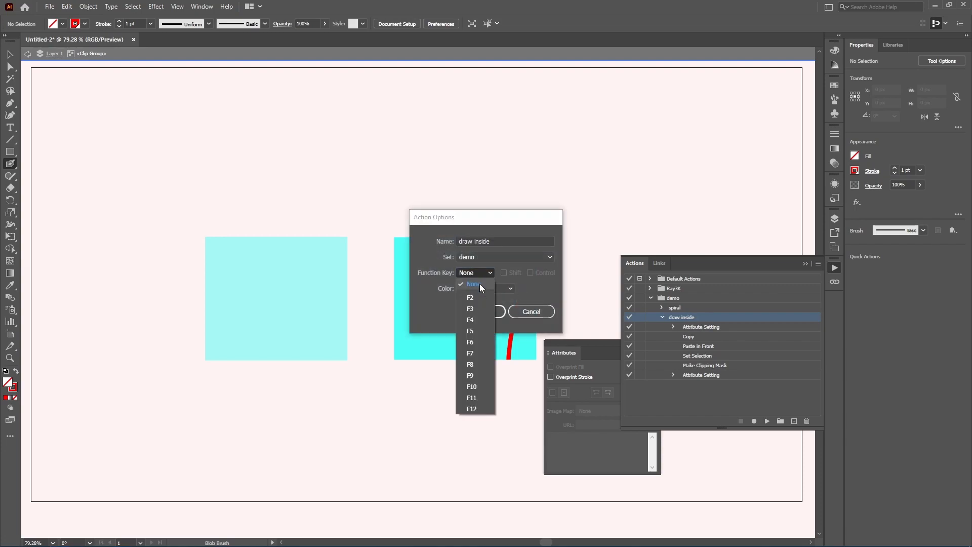
pyautogui.click(471, 320)
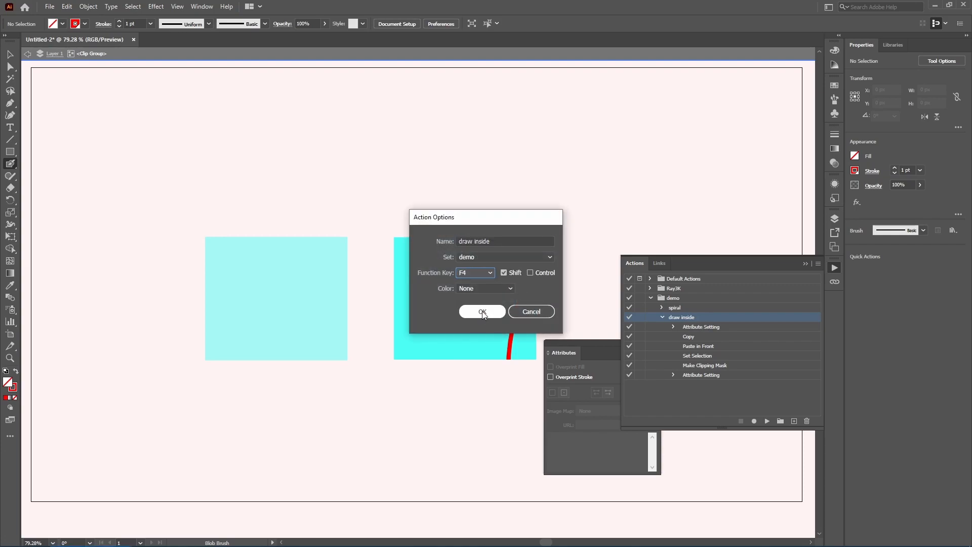
pyautogui.click(482, 311)
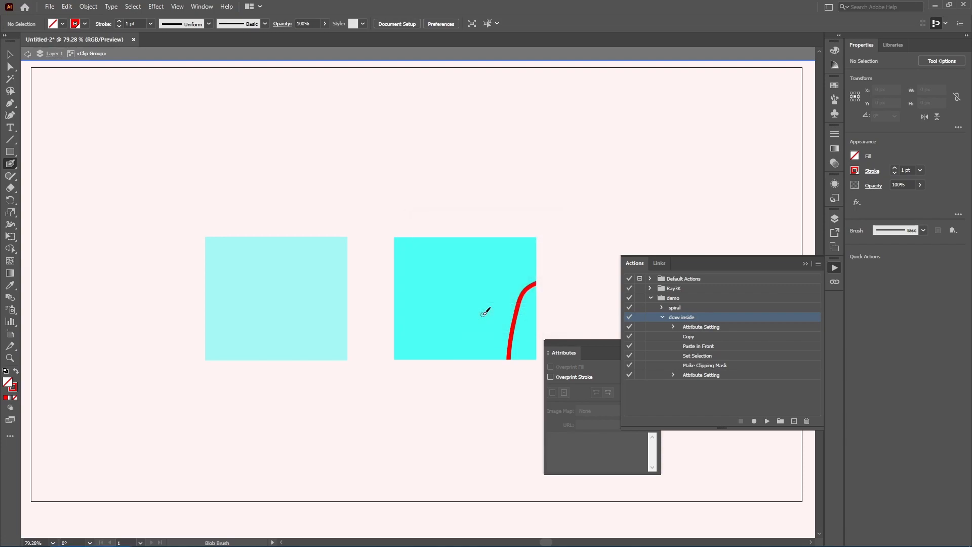
# Assign F5 as the keyboard shortcut for the Isolate Selected Object menu command and save the shortcut set.
pyautogui.click(66, 7)
pyautogui.click(106, 310)
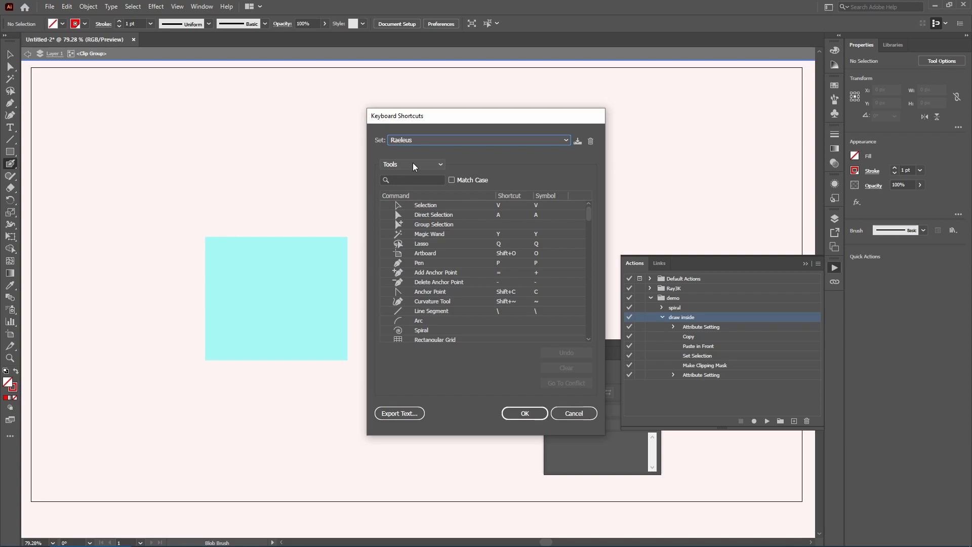
pyautogui.click(412, 162)
pyautogui.click(412, 177)
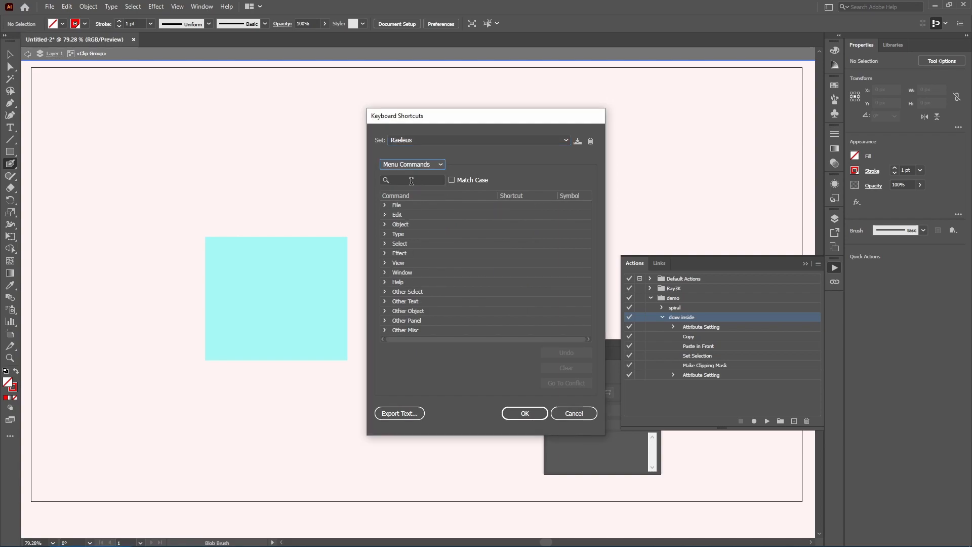
pyautogui.click(411, 181)
pyautogui.write('iso')
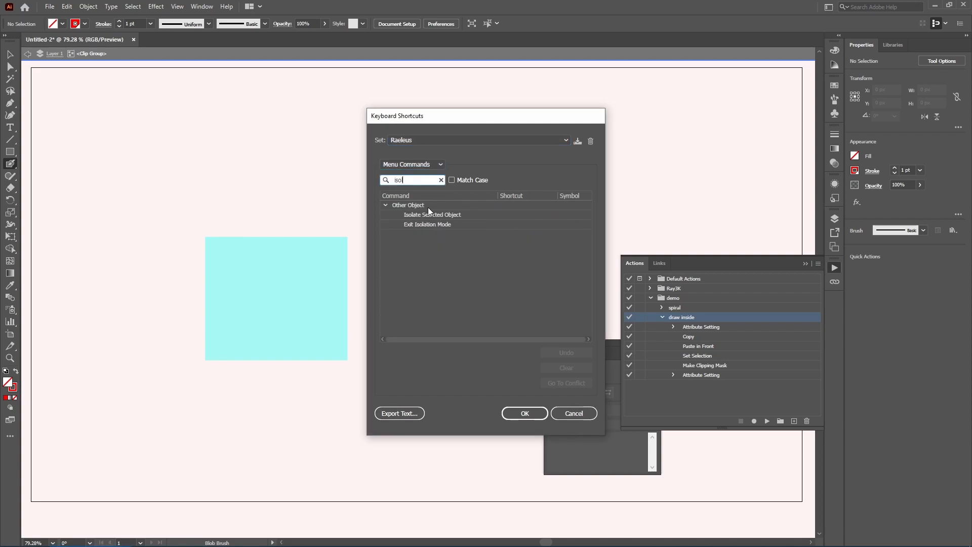
pyautogui.write('l')
pyautogui.click(437, 214)
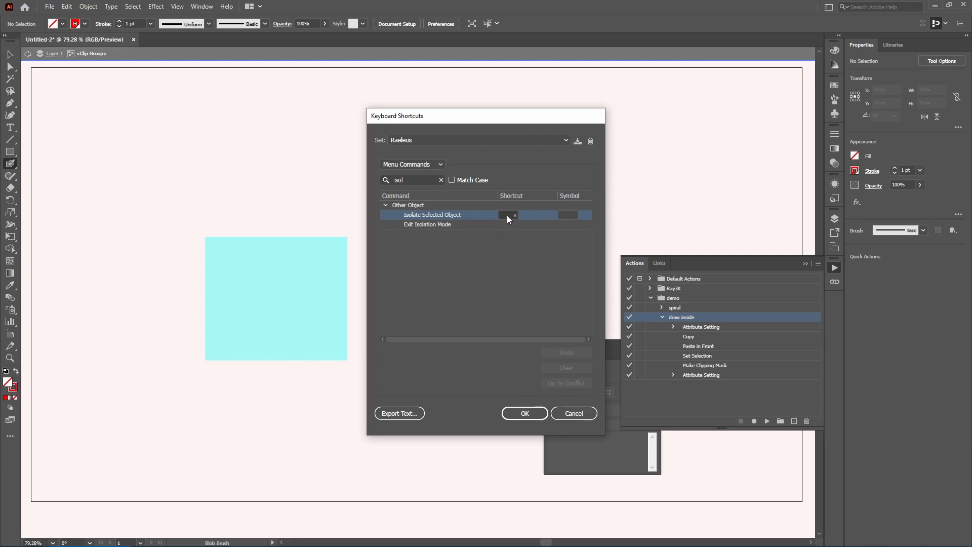
pyautogui.press('F5')
pyautogui.click(533, 415)
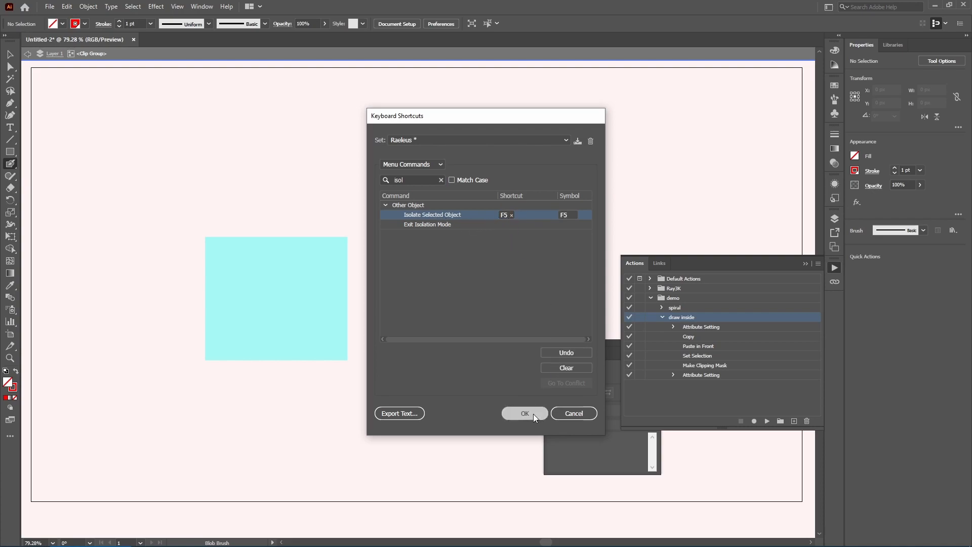
pyautogui.click(513, 290)
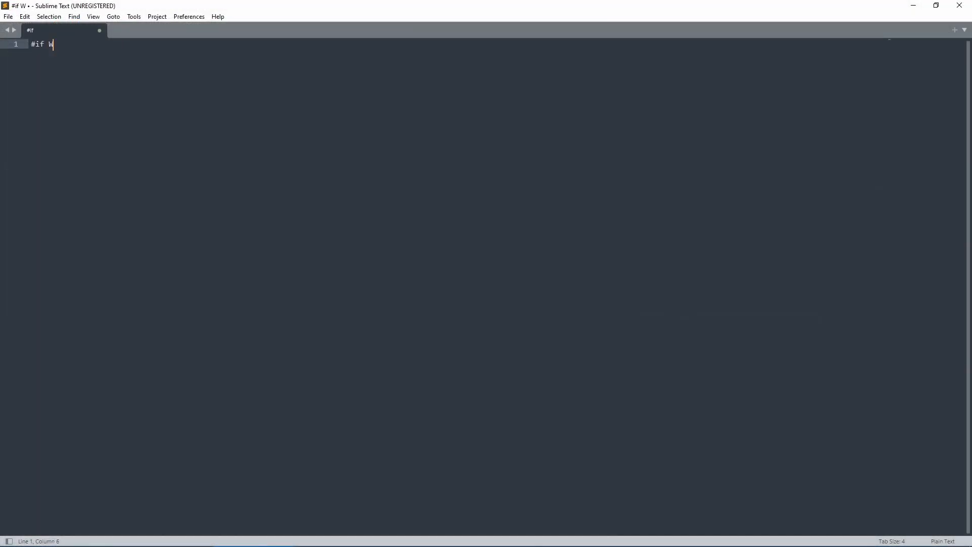
# In Sublime Text, start the script with the condition #if WinActive("ahk_exe Illustrator.exe") and the hotkey line F6::.
pyautogui.write('inActive("ahk_exe I')
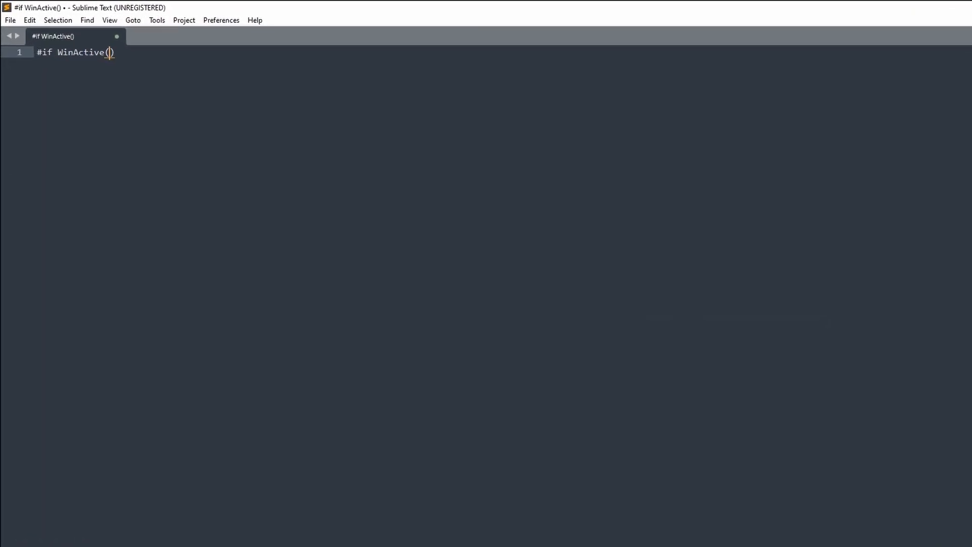
pyautogui.write('llustrator.exe")')
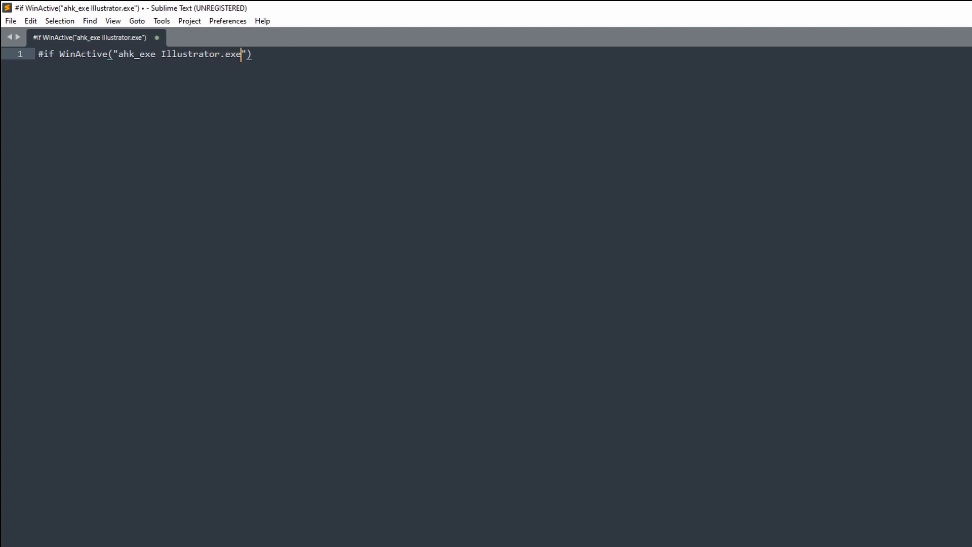
pyautogui.press('Return')
pyautogui.write('F6::')
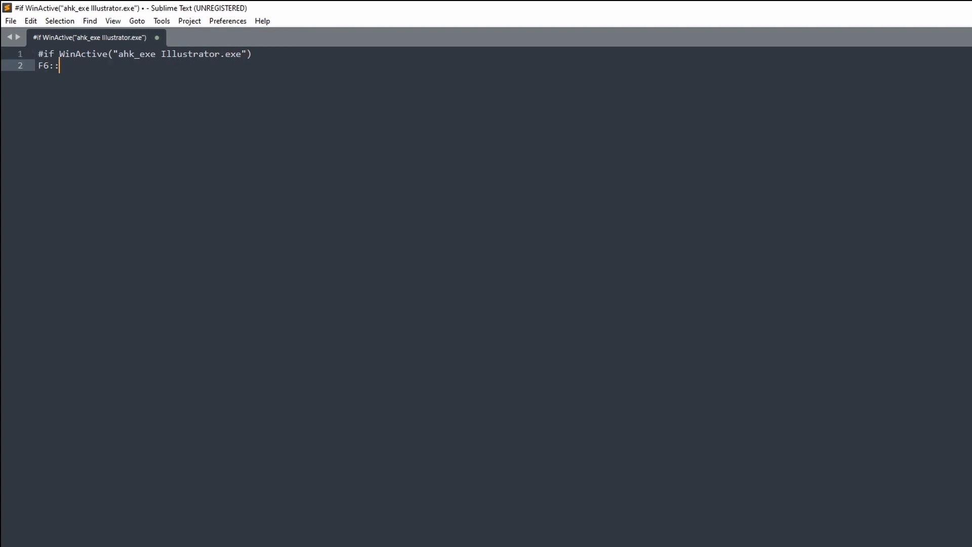
# Add the hotkey's commands on separate lines: Send, a{F4}, then Sleep, 2000 and Send {F5}.
pyautogui.press('Return')
pyautogui.write('Send, a{F4}')
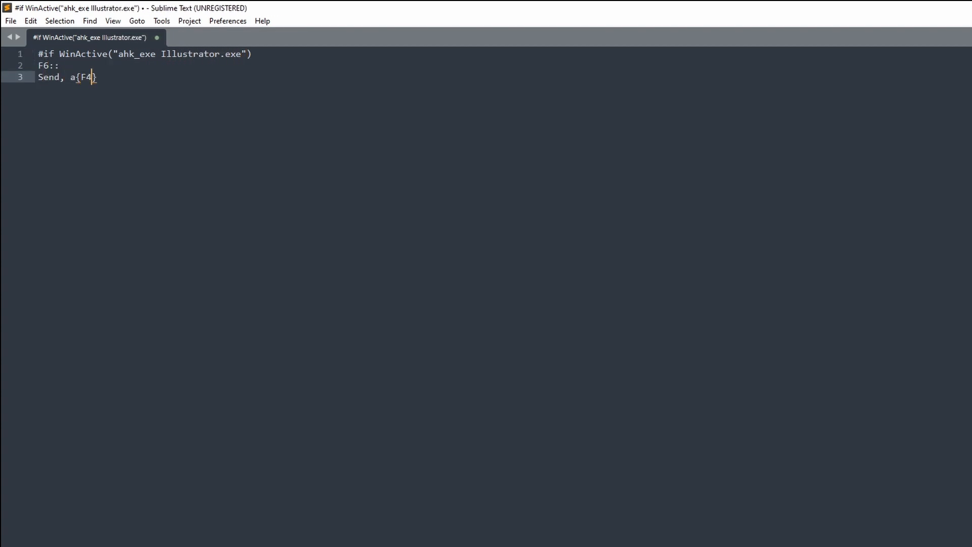
pyautogui.press('Return')
pyautogui.write('Sleep, 2000')
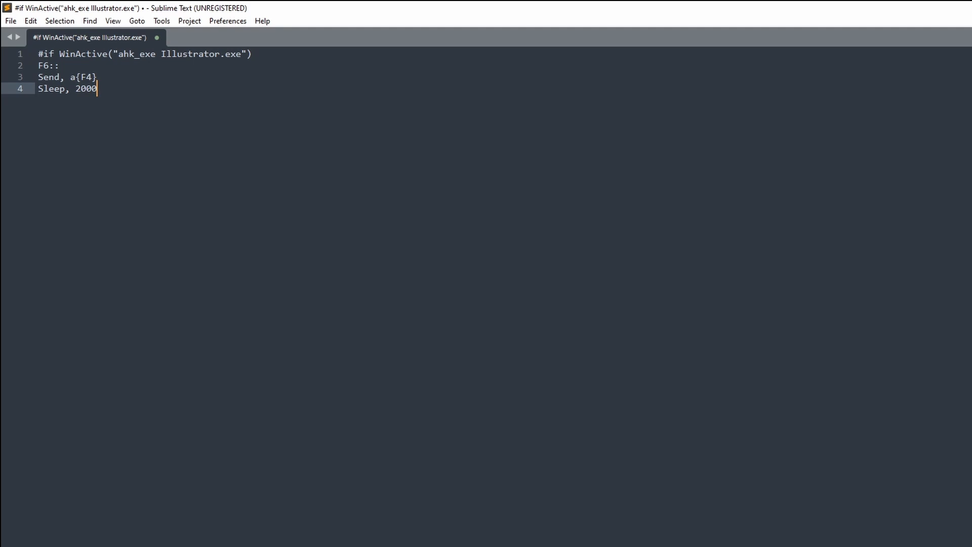
pyautogui.press('Return')
pyautogui.write('Send {F5')
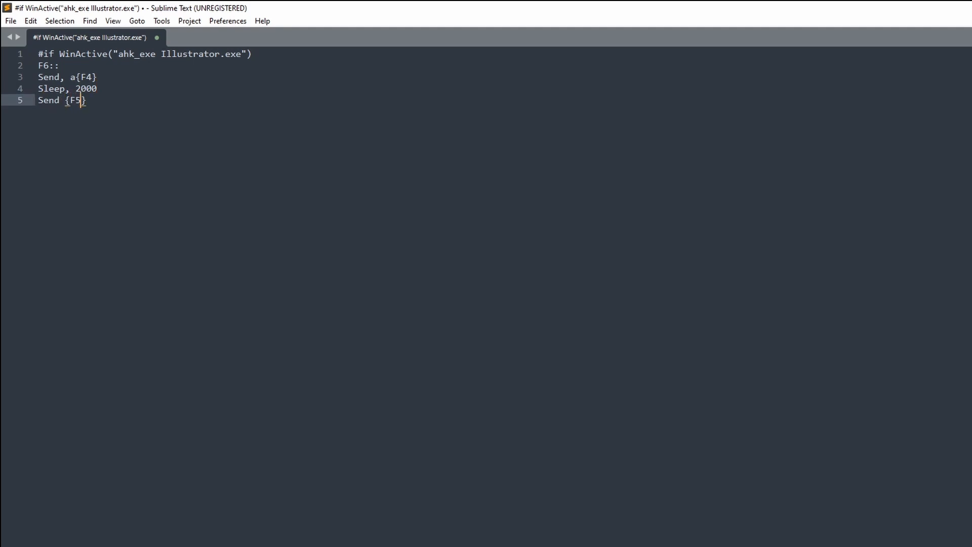
pyautogui.write('}')
# Finish the script with a return line and a closing #if line, and save the file.
pyautogui.press('Return')
pyautogui.write('return')
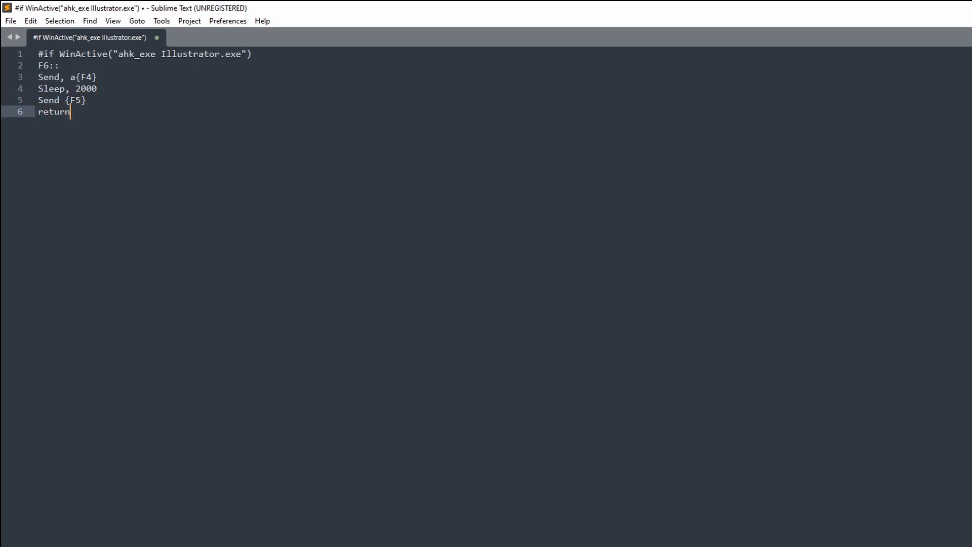
pyautogui.press('Return')
pyautogui.write('#if')
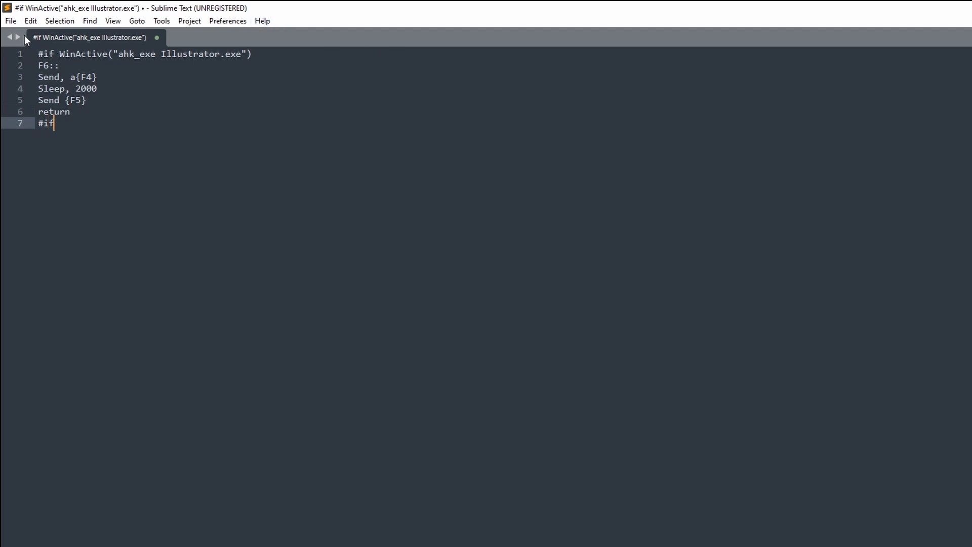
pyautogui.click(10, 20)
pyautogui.click(40, 143)
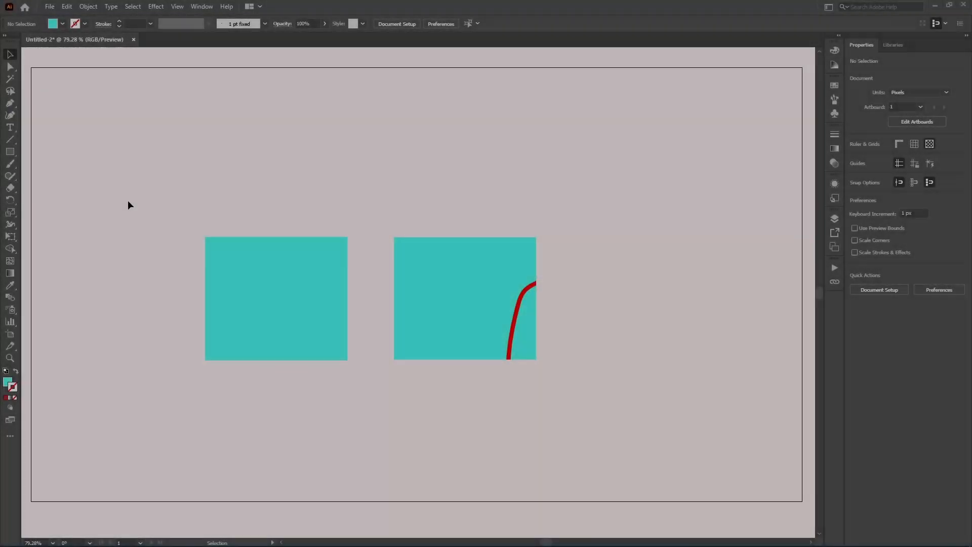
# In Illustrator, draw a third cyan rectangle about 374 by 307 px beside the others and turn it into an isolated clip group with the F6 script.
pyautogui.click(10, 151)
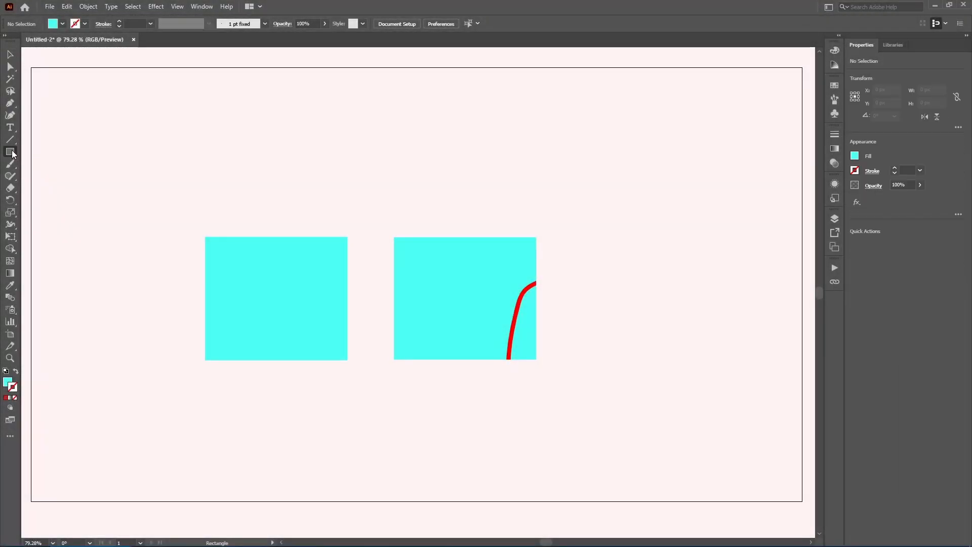
pyautogui.moveTo(575, 238); pyautogui.dragTo(725, 361)
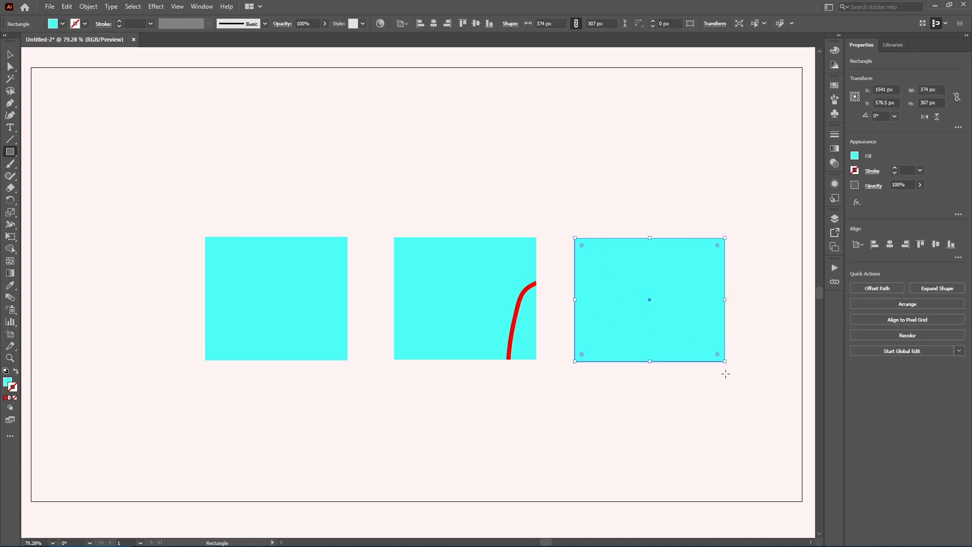
pyautogui.press('a')
pyautogui.hotkey('ctrl', 'F11')
pyautogui.hotkey('ctrl', '7')
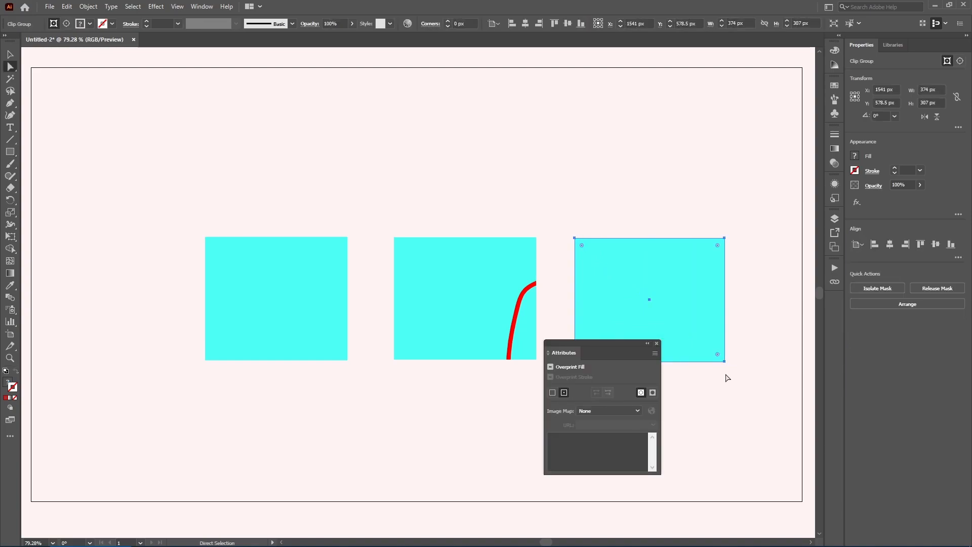
pyautogui.click(657, 343)
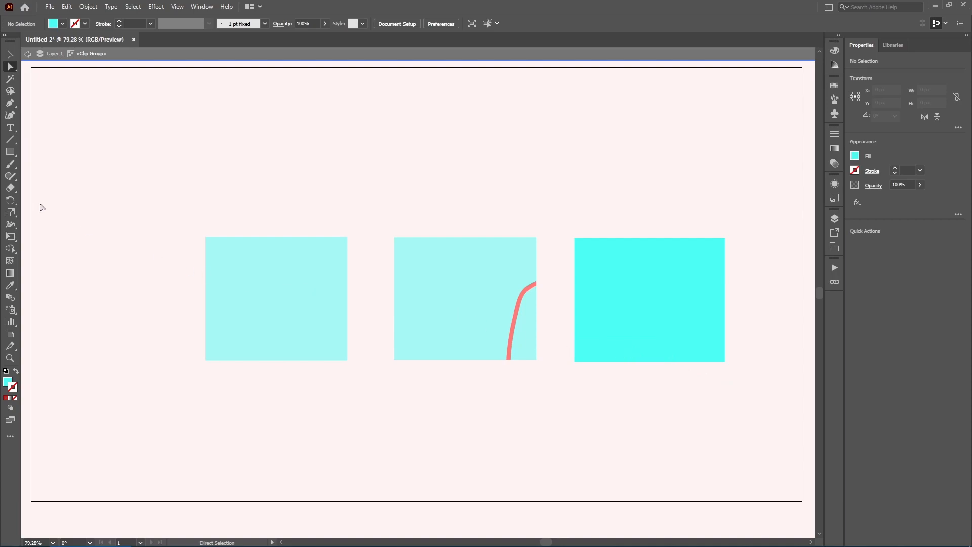
# Paint a red Paintbrush stroke across the lower right corner of the third rectangle.
pyautogui.click(10, 164)
pyautogui.click(835, 85)
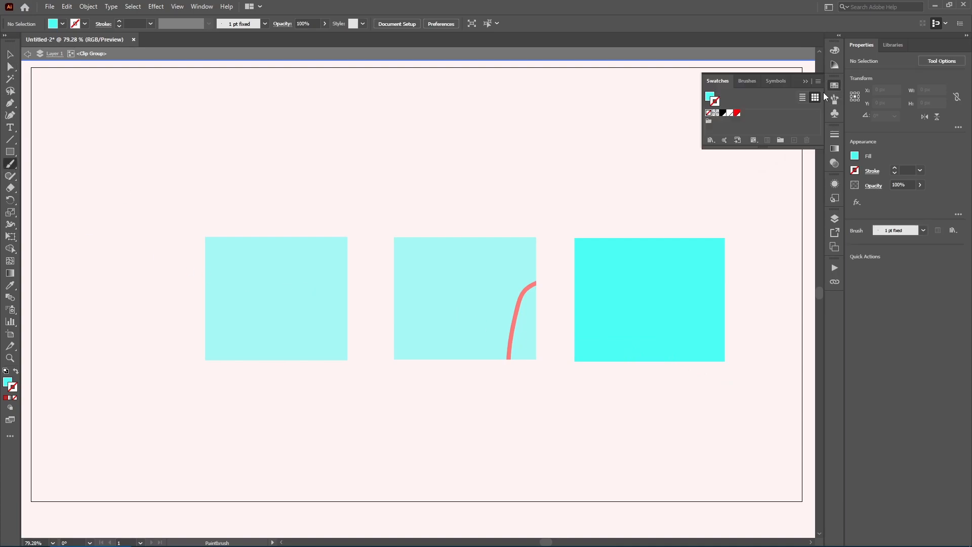
pyautogui.click(737, 112)
pyautogui.moveTo(739, 284)
pyautogui.mouseDown()
pyautogui.moveTo(670, 363)
pyautogui.moveTo(668, 384)
pyautogui.mouseUp()
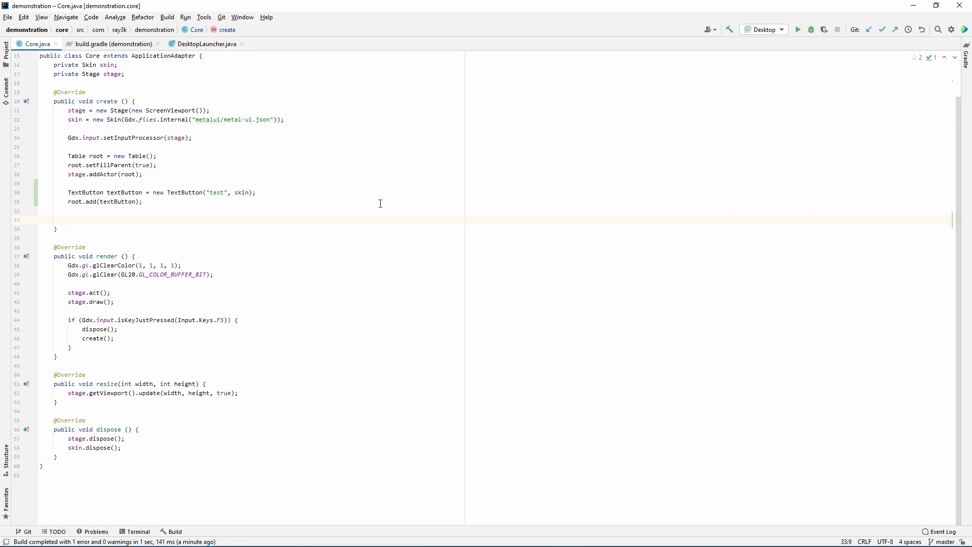
# In IntelliJ IDEA, start recording a macro and add System.out.println("hello"); at the end of the create method in Core.java.
pyautogui.click(23, 17)
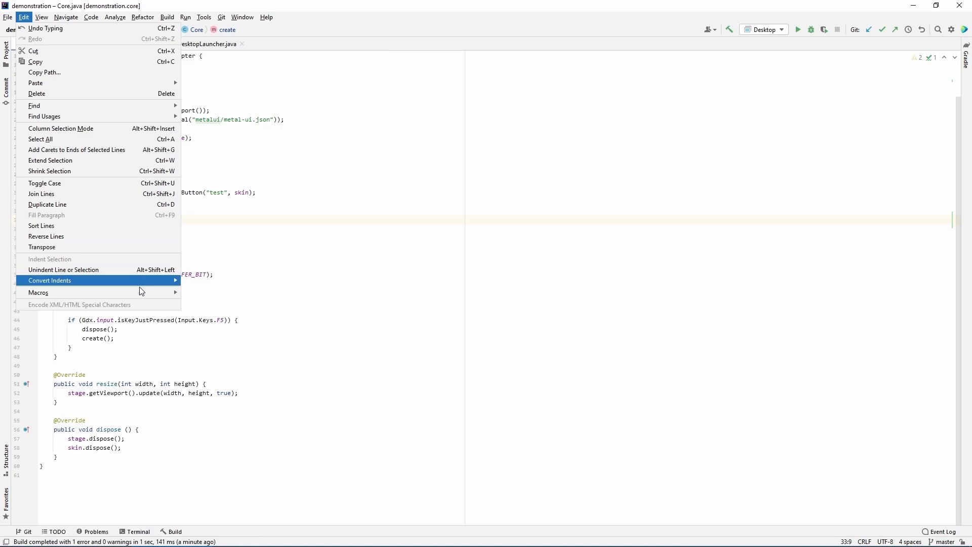
pyautogui.moveTo(147, 291)
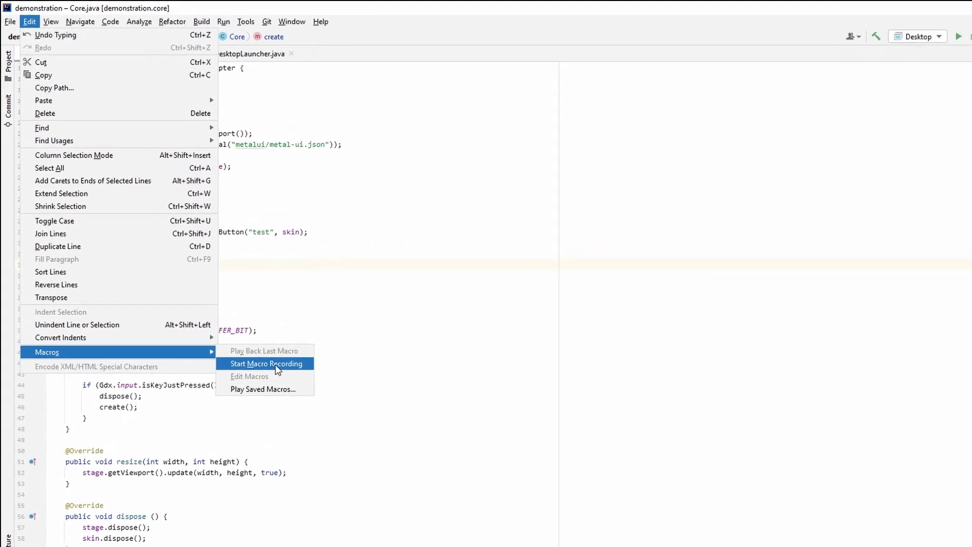
pyautogui.click(276, 365)
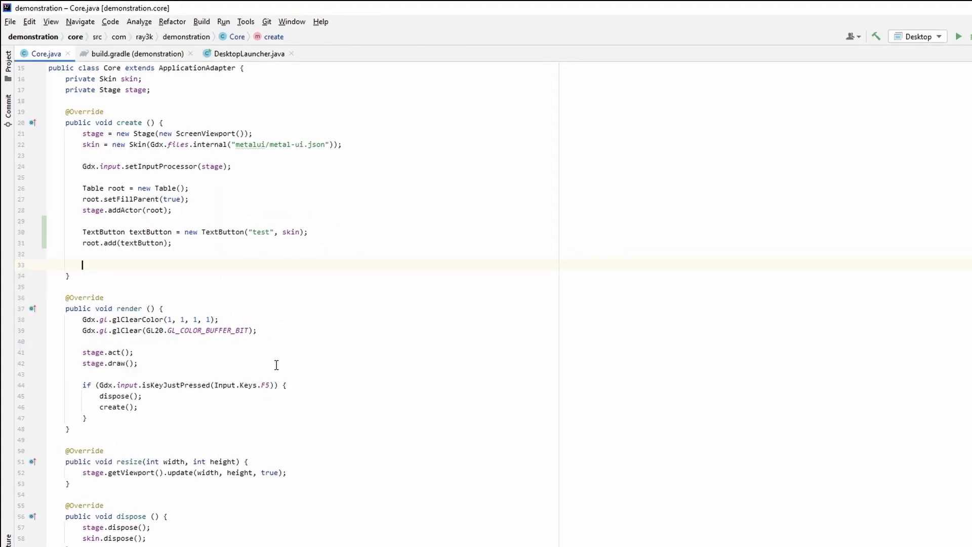
pyautogui.write('System.out.pri')
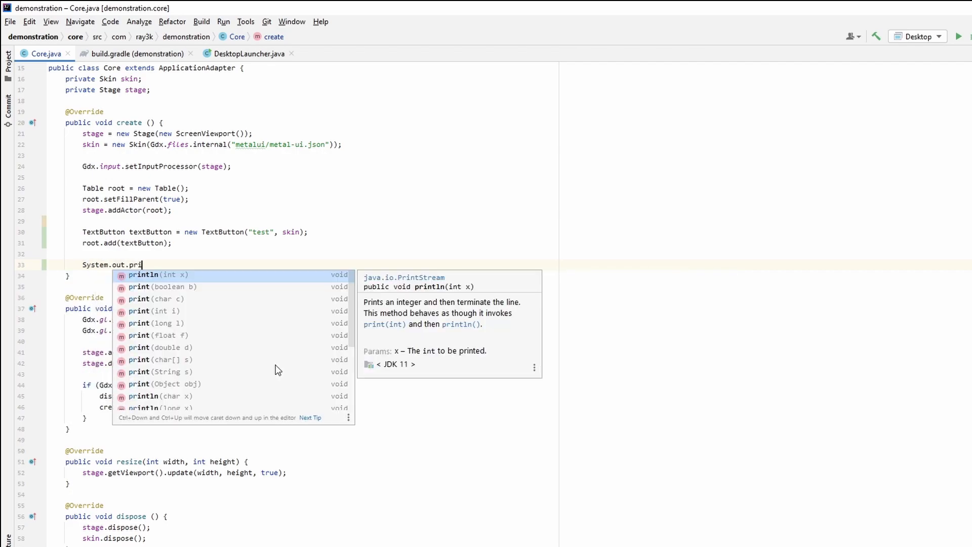
pyautogui.press('Return')
pyautogui.write('"hello");')
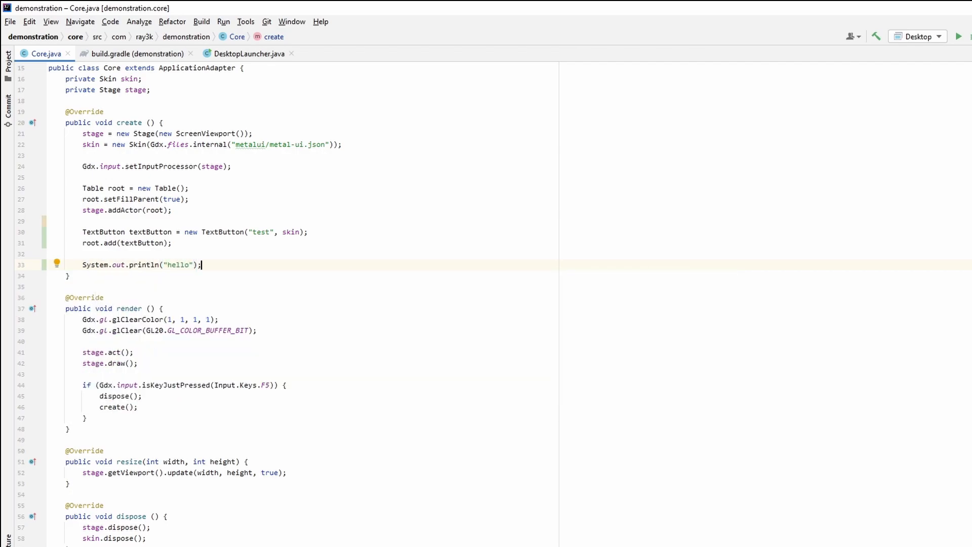
# Build the project as the macro's last recorded action, and stop the recording, saving the macro under the name test.
pyautogui.press('End')
pyautogui.click(201, 21)
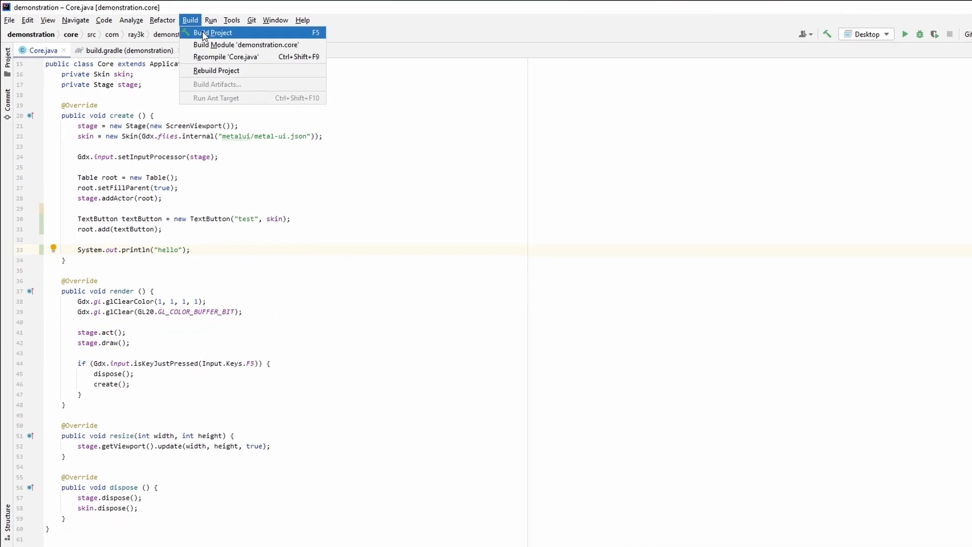
pyautogui.click(184, 33)
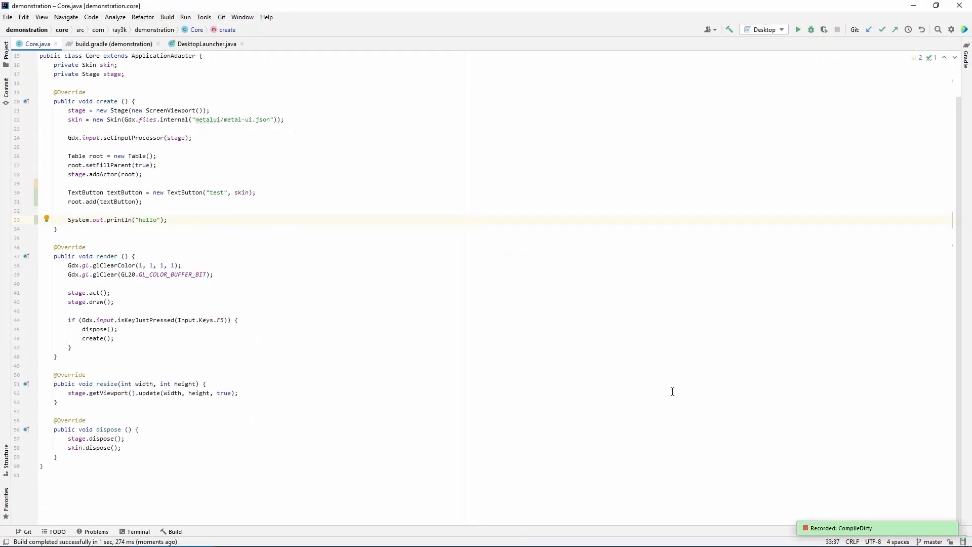
pyautogui.click(808, 531)
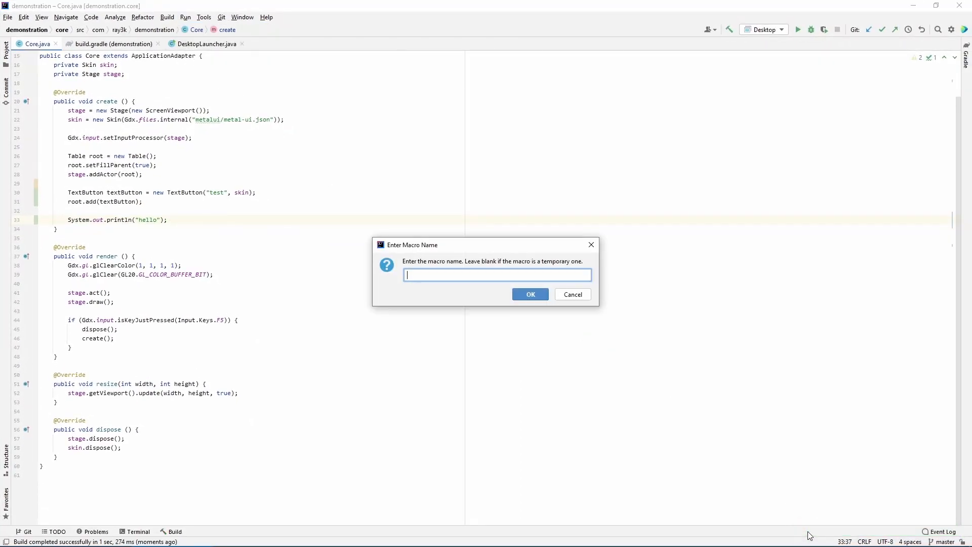
pyautogui.write('test')
pyautogui.press('Return')
# Add a new line below the hello print statement in the create method and play back the saved test macro there.
pyautogui.press('Return')
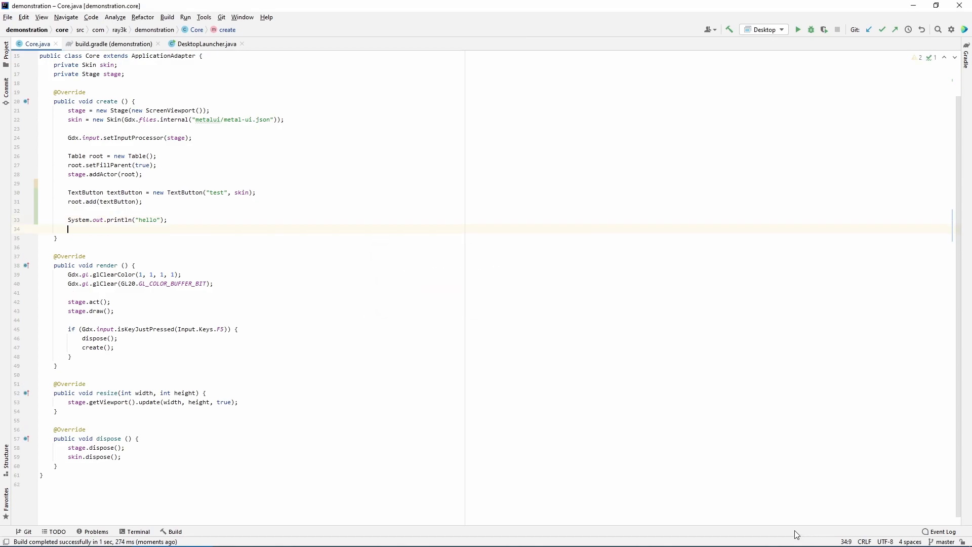
pyautogui.click(24, 17)
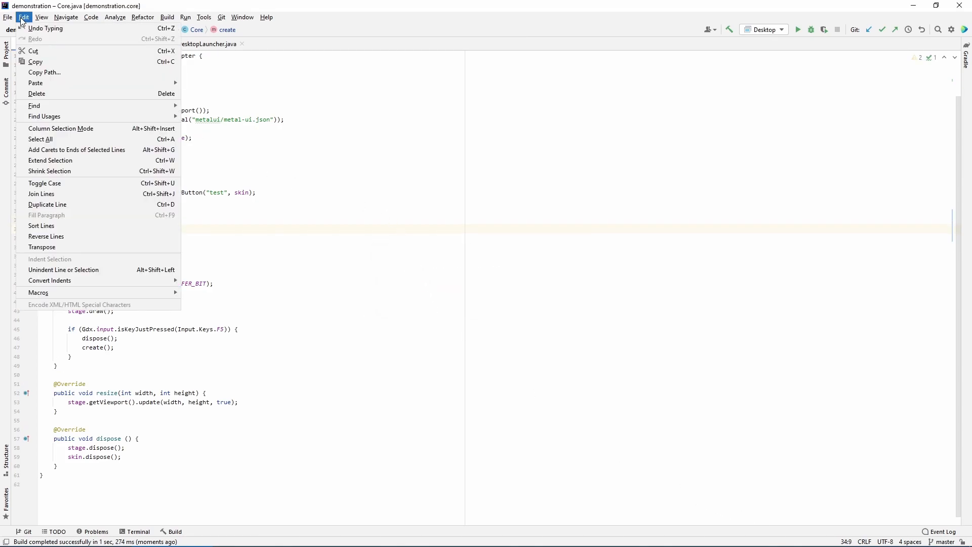
pyautogui.moveTo(129, 292)
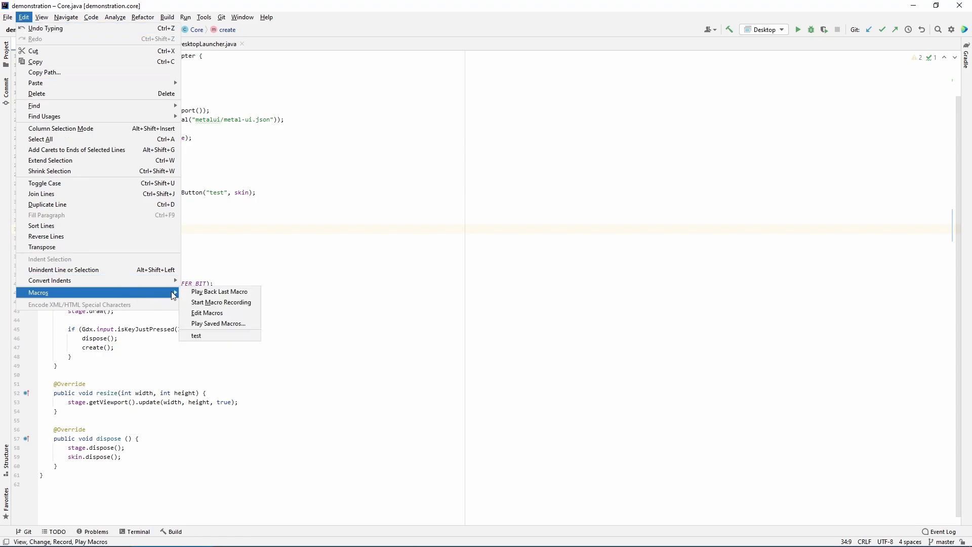
pyautogui.click(224, 335)
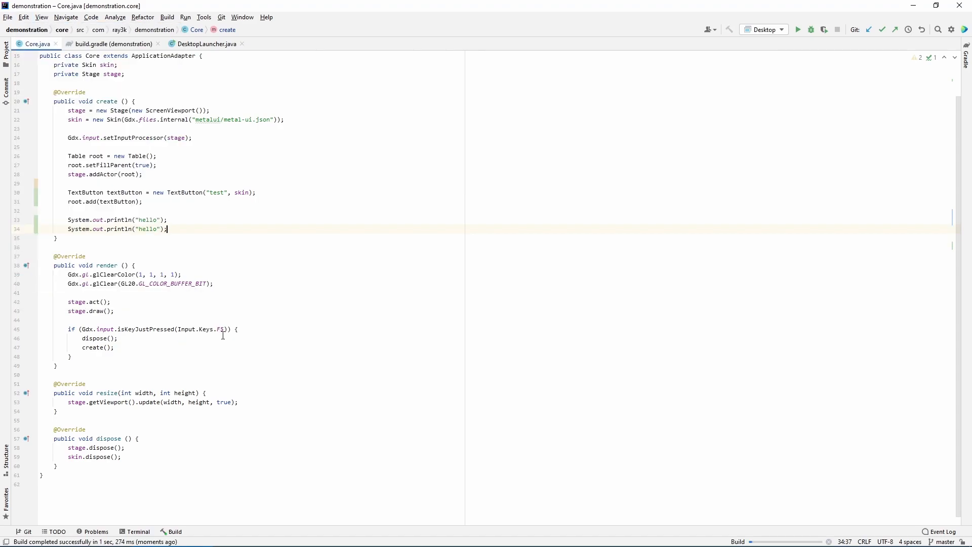
# Examine the actions recorded in the test macro in the macro editor, and close it.
pyautogui.click(24, 18)
pyautogui.moveTo(138, 293)
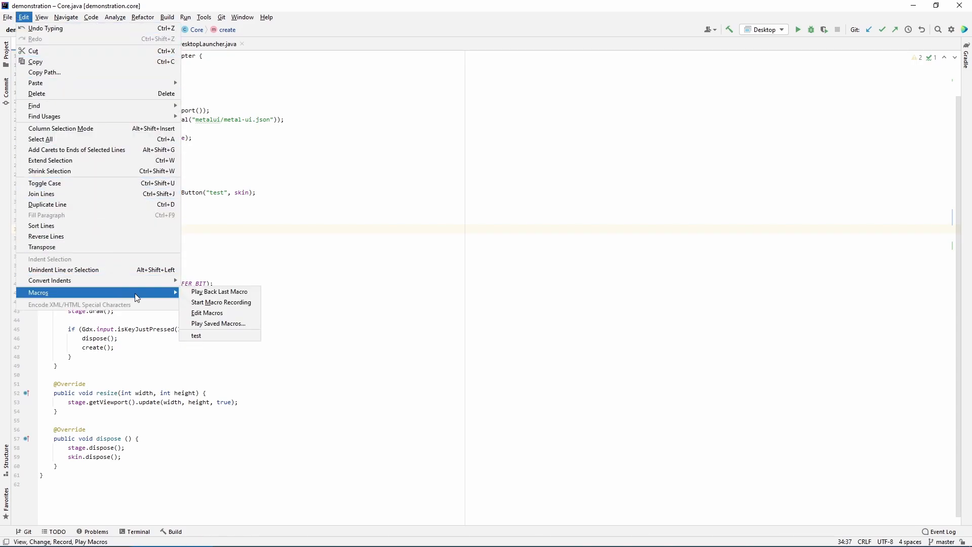
pyautogui.click(225, 313)
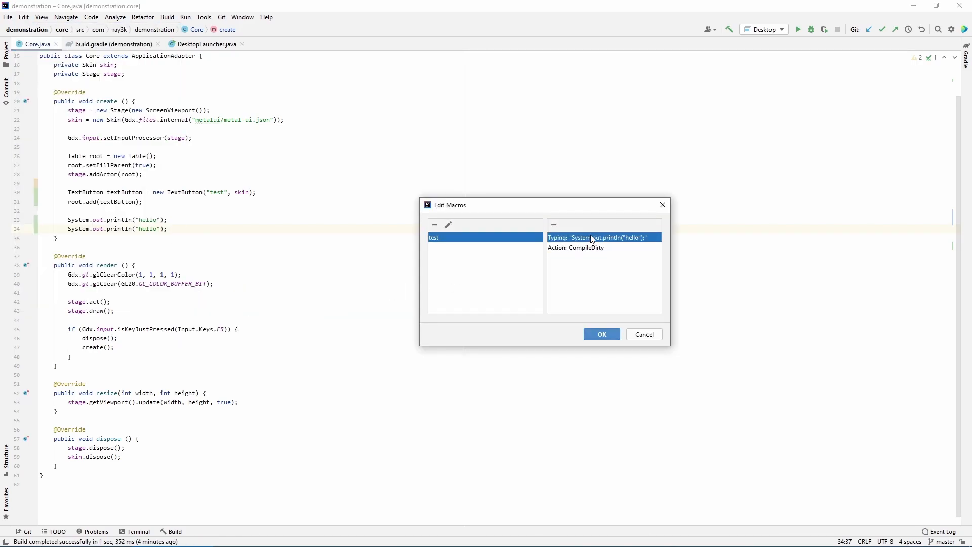
pyautogui.click(588, 334)
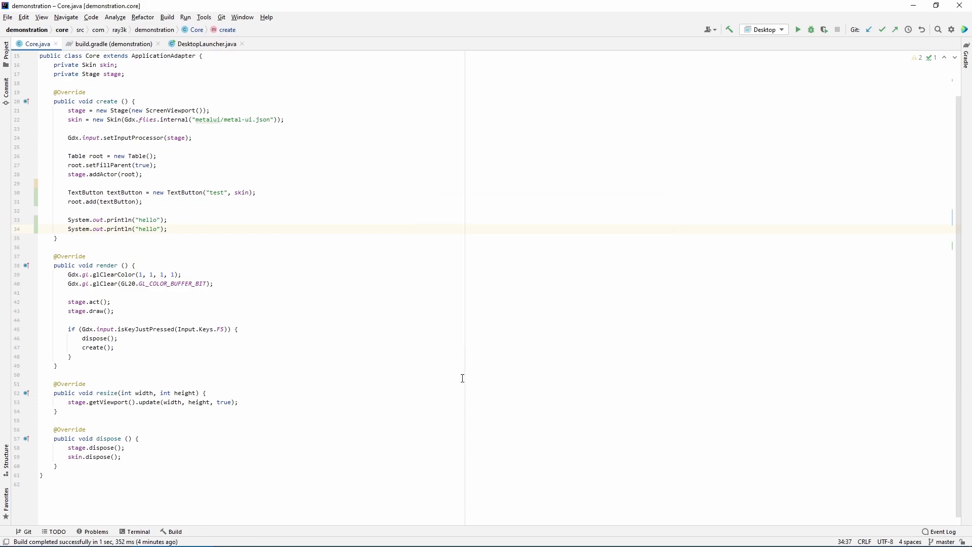
# Find the test macro among the Edit macros in the Keymap settings, check its shortcut assignment options, and cancel without assigning any.
pyautogui.click(9, 19)
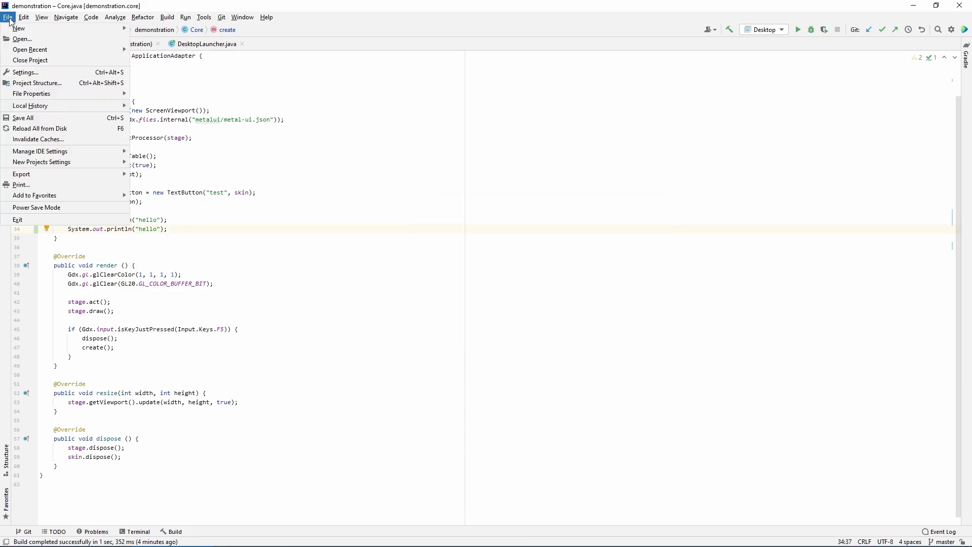
pyautogui.click(23, 71)
pyautogui.click(263, 142)
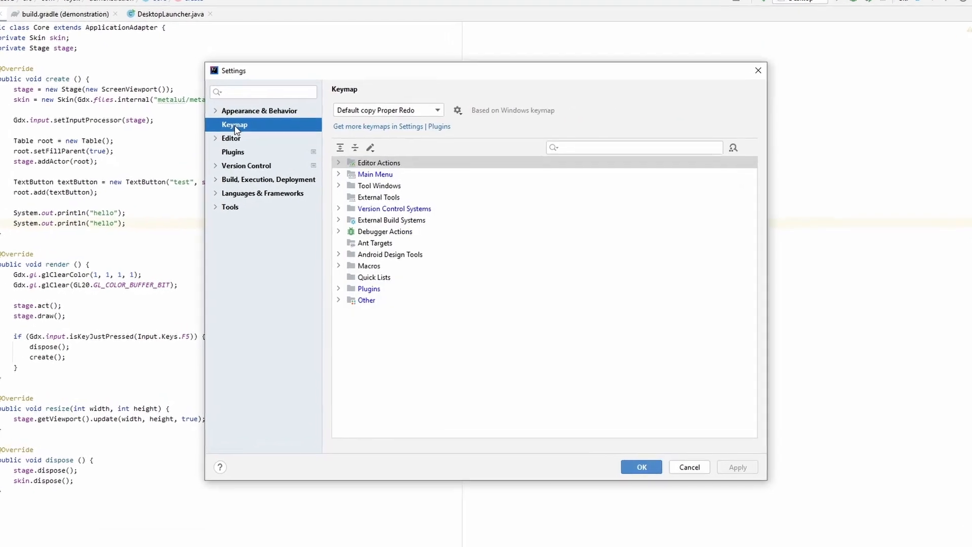
pyautogui.click(330, 168)
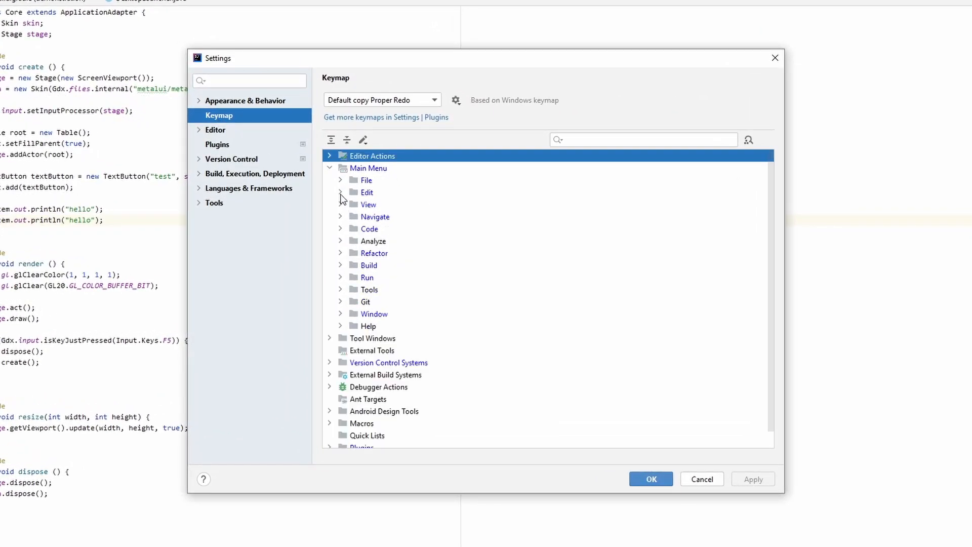
pyautogui.click(339, 192)
pyautogui.scroll(-1, 383, 206)
pyautogui.scroll(-6, 384, 207)
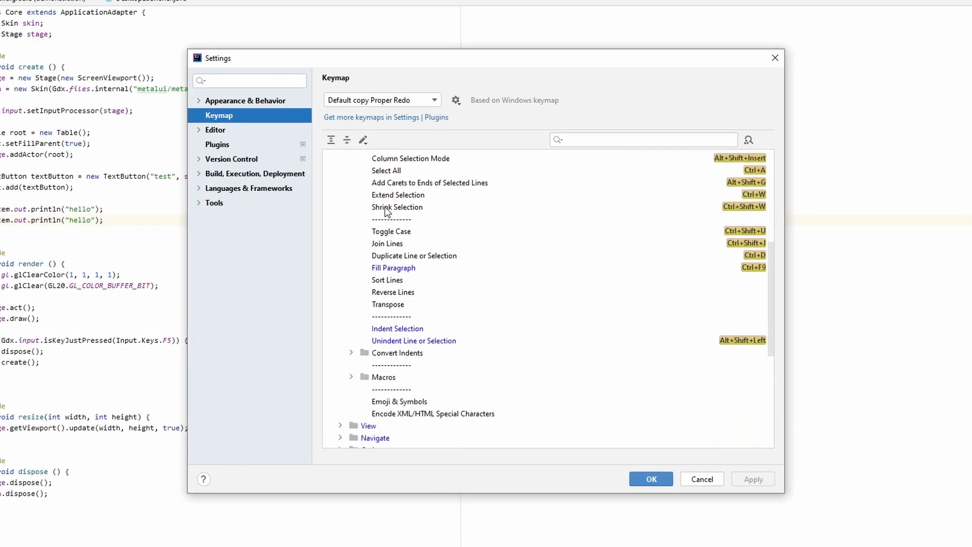
pyautogui.click(352, 325)
pyautogui.rightClick(398, 399)
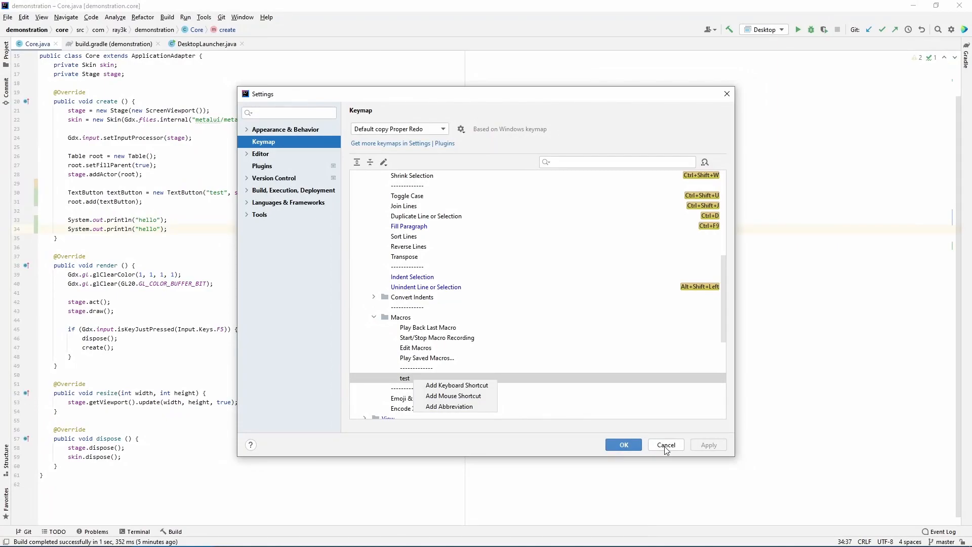
pyautogui.click(666, 446)
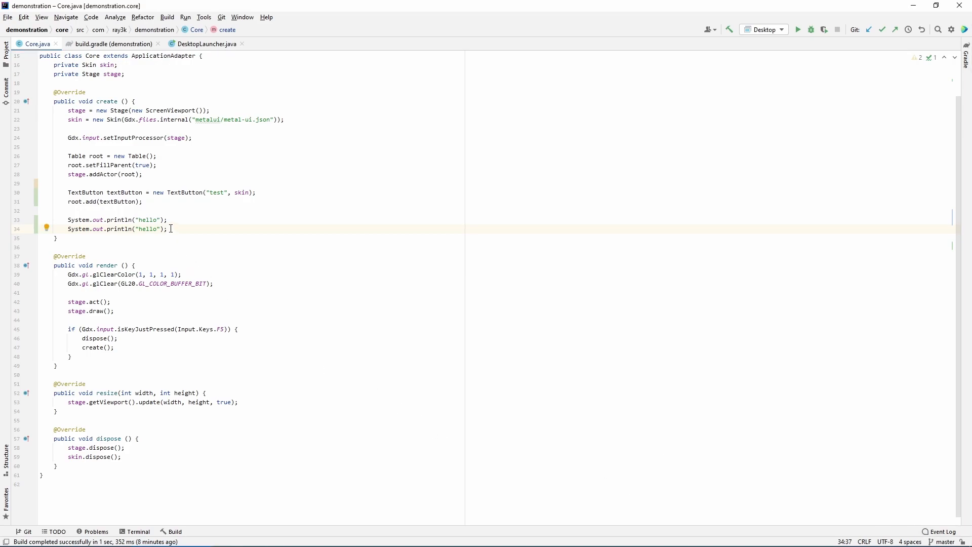
# Replace the two hello print lines in the create method with an empty System.out.println() statement from the sout live template.
pyautogui.moveTo(167, 229); pyautogui.dragTo(69, 221)
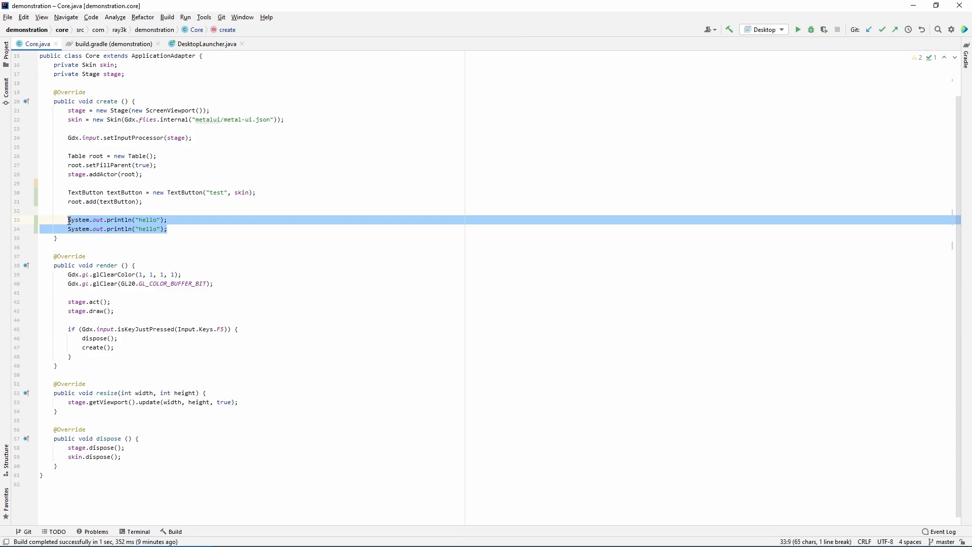
pyautogui.press('BackSpace')
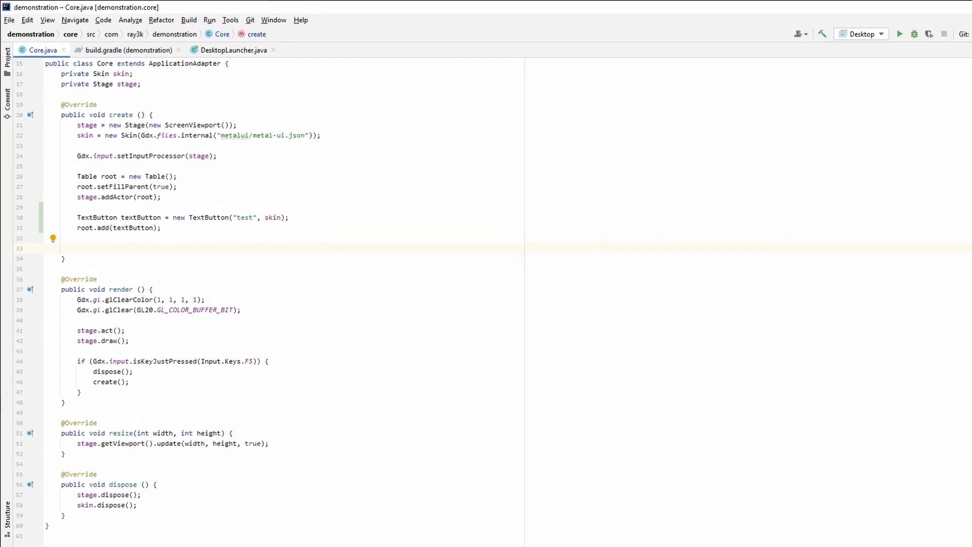
pyautogui.write('sout')
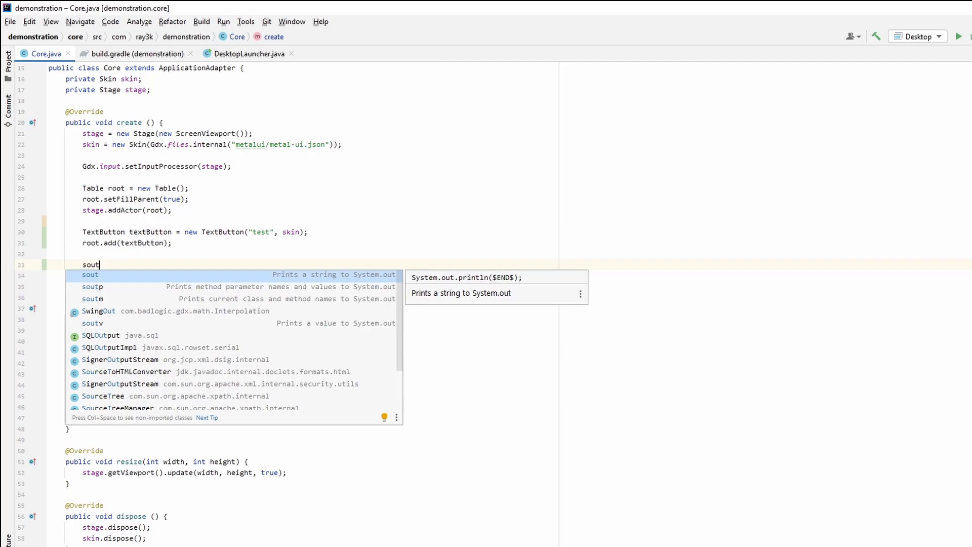
pyautogui.press('Return')
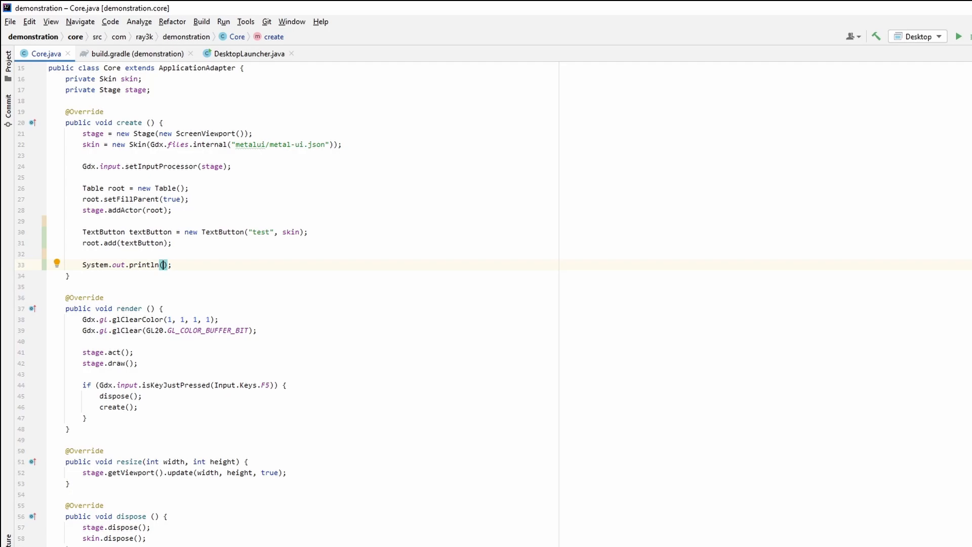
# Replace the empty print statement with the soutv live template, using root.getChildren().size as its expression.
pyautogui.hotkey('ctrl', 'w')
pyautogui.hotkey('ctrl', 'w')
pyautogui.hotkey('ctrl', 'w')
pyautogui.write('soutv')
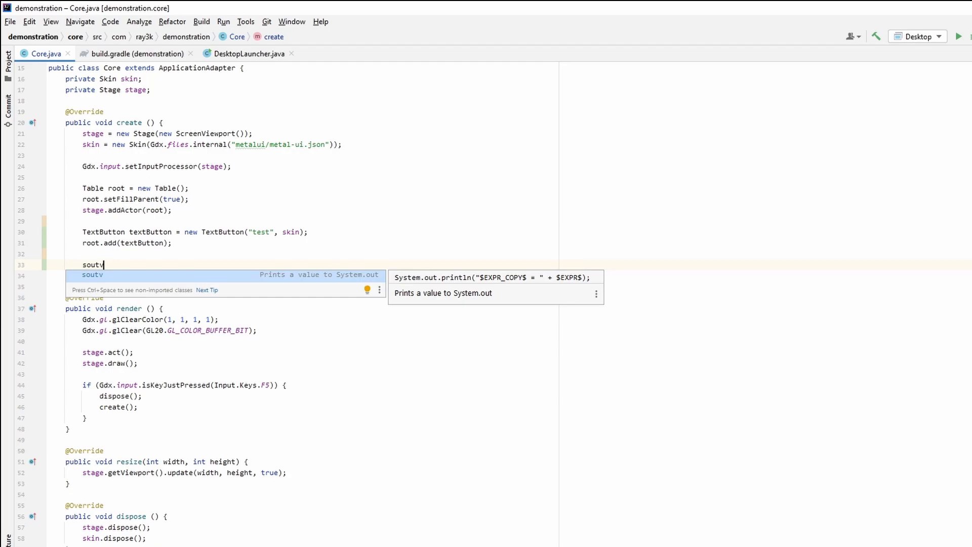
pyautogui.press('Return')
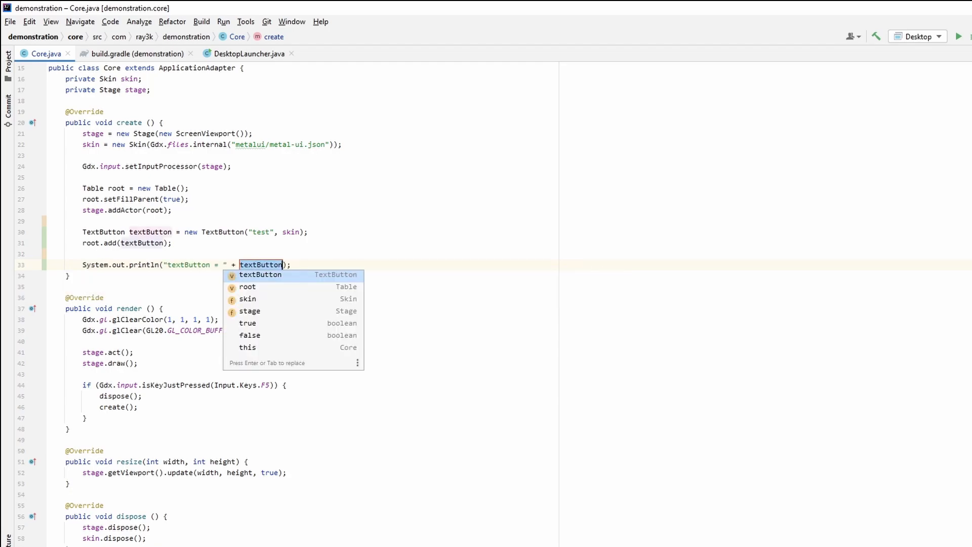
pyautogui.write('root.')
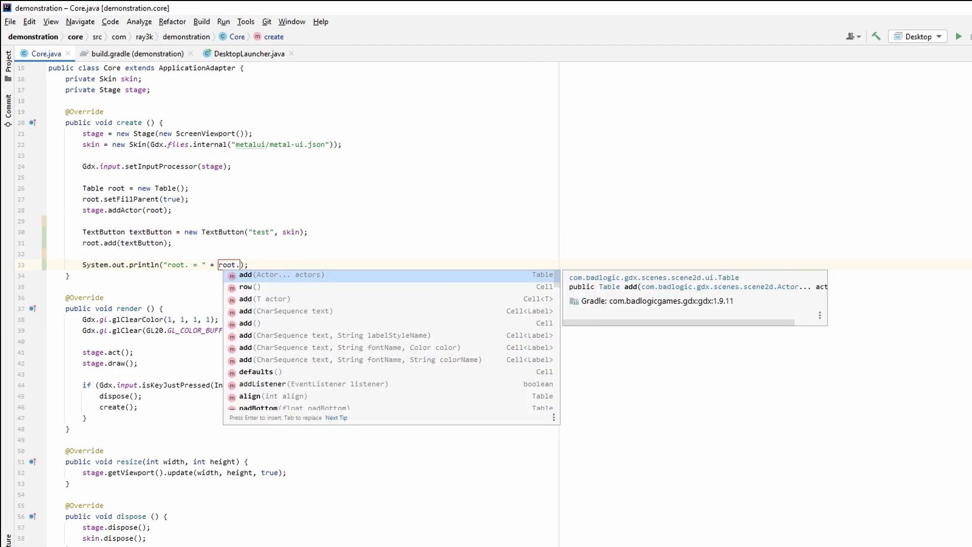
pyautogui.write('getChildr')
pyautogui.press('Return')
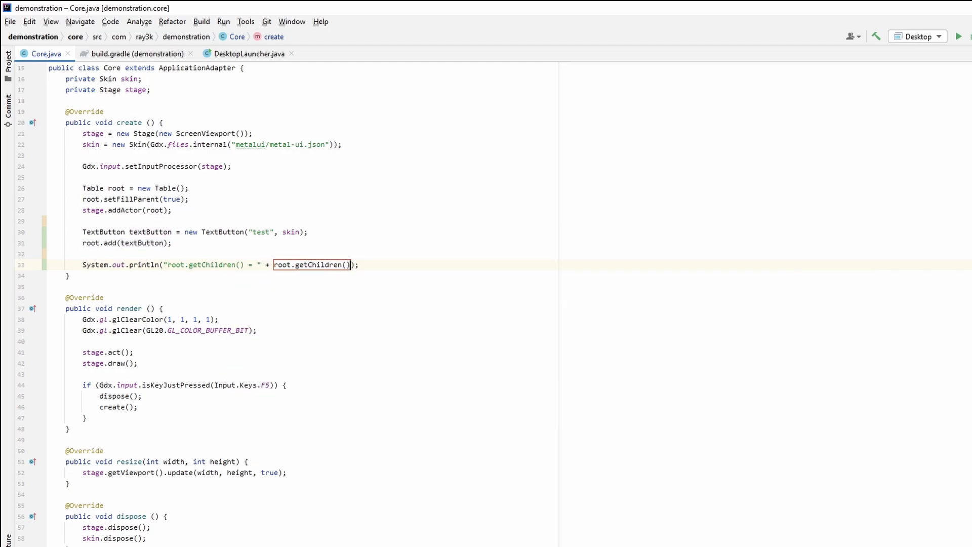
pyautogui.write('.size')
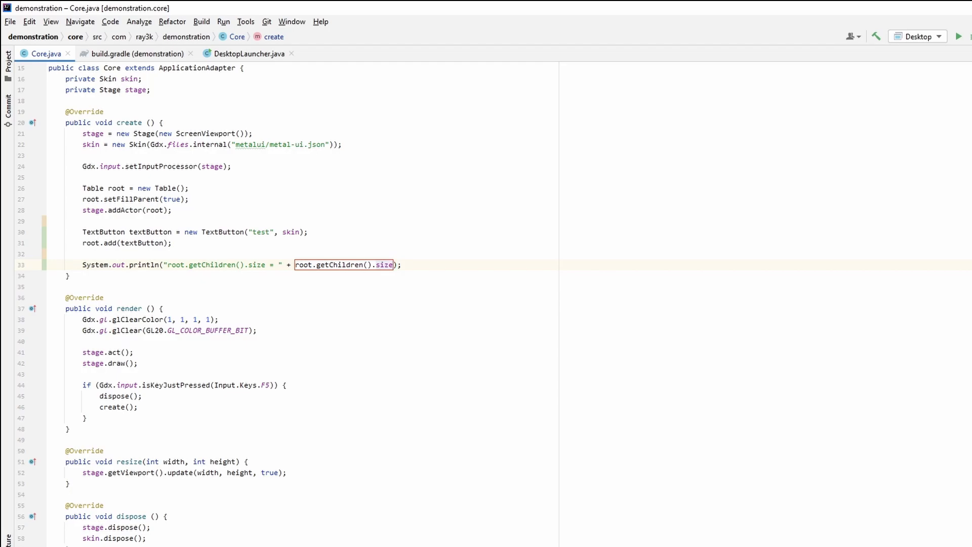
pyautogui.press('Return')
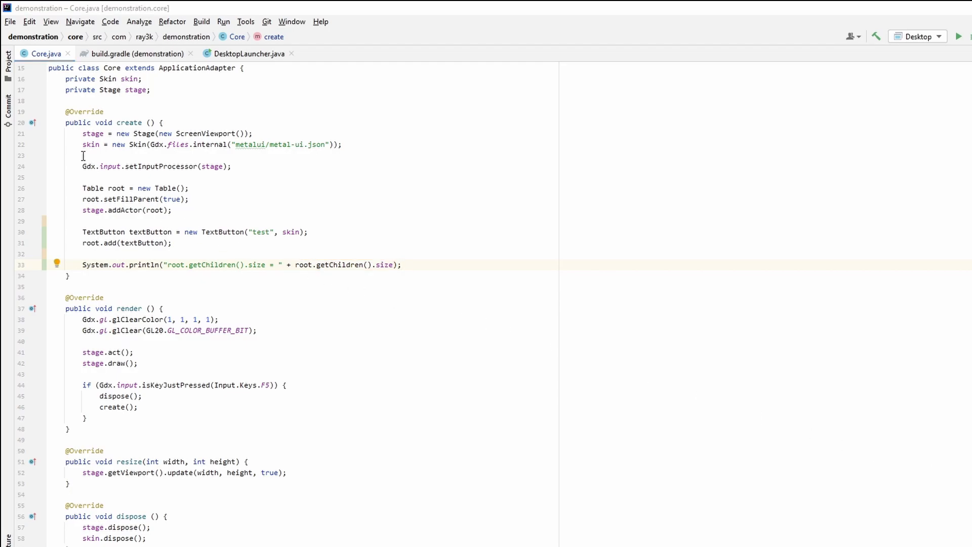
# Open the editor's Live Templates settings and expand the Java template group.
pyautogui.click(9, 22)
pyautogui.press('Escape')
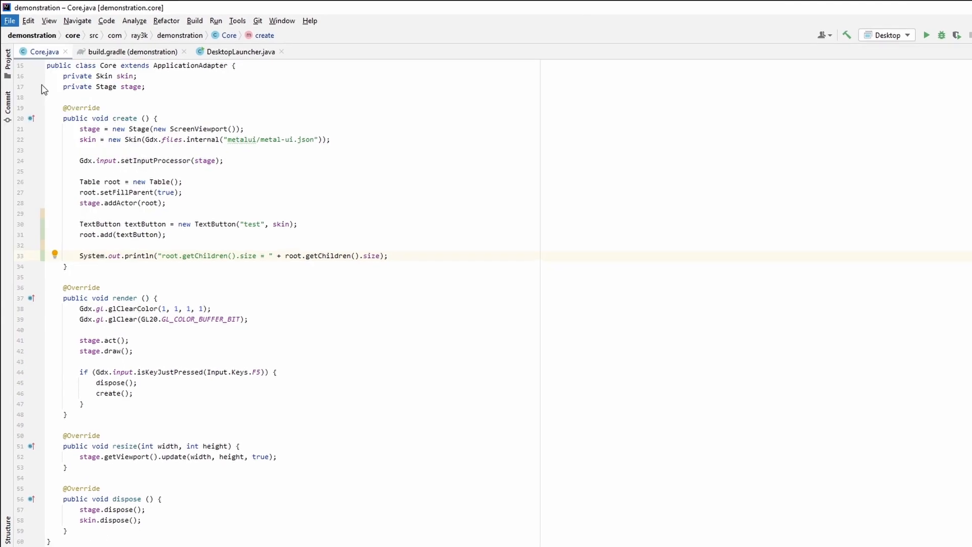
pyautogui.click(246, 154)
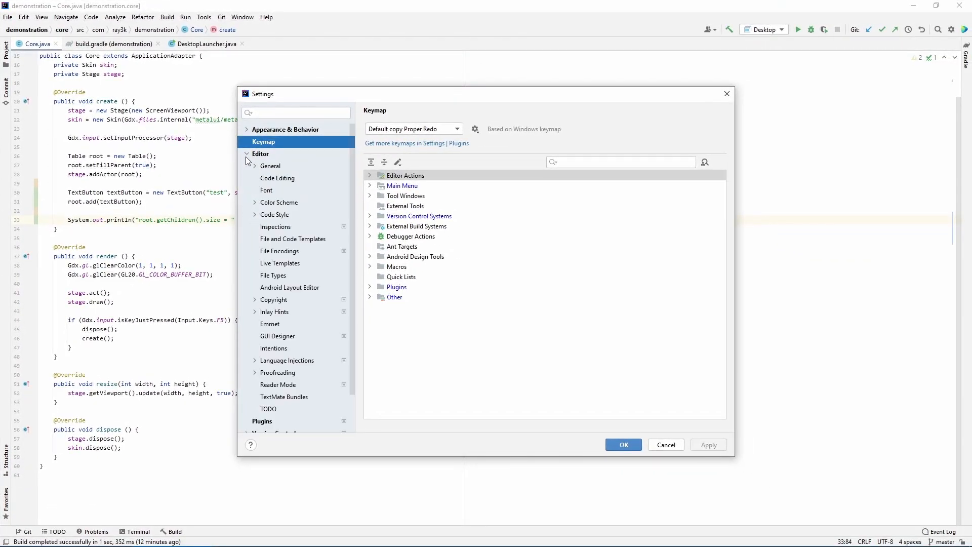
pyautogui.click(281, 262)
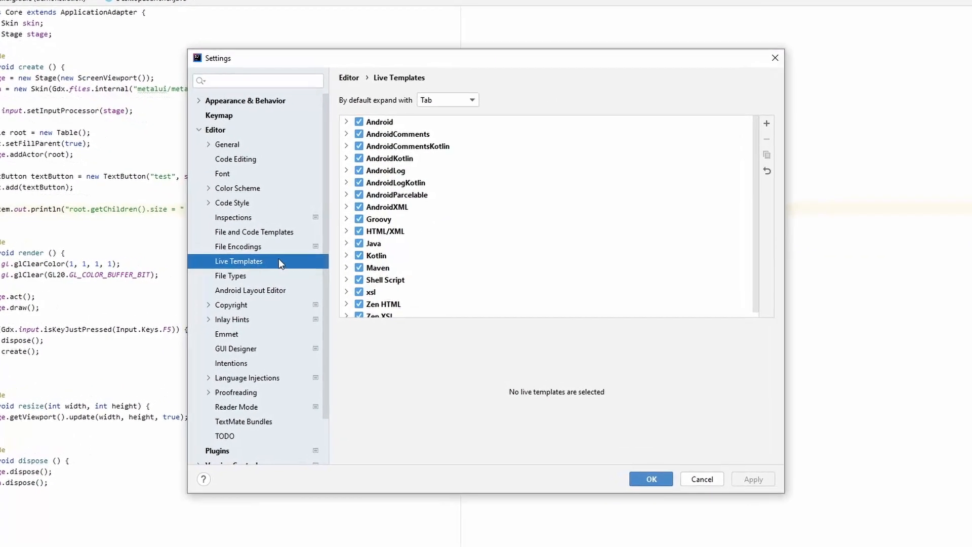
pyautogui.click(346, 243)
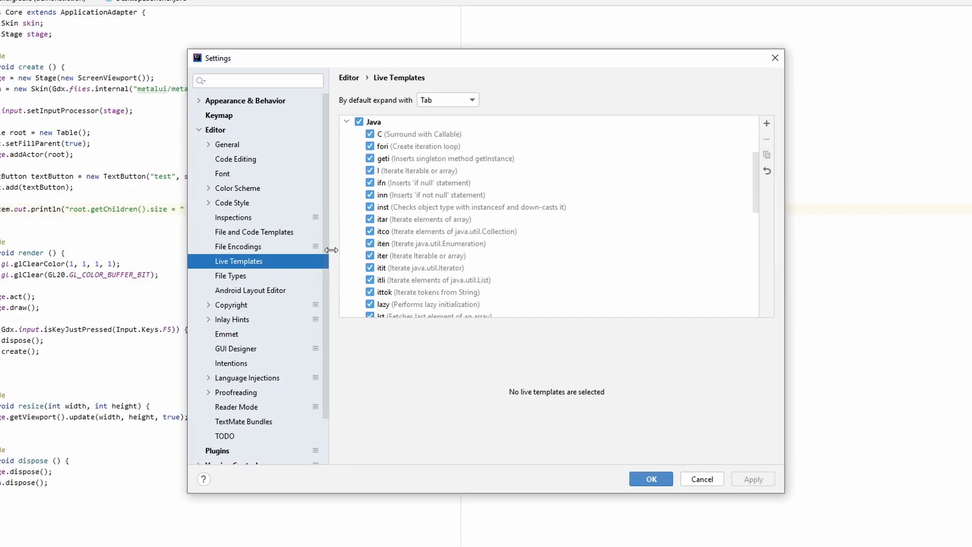
# Examine the iter and itit Java templates and the variables defined for itit, leaving them unchanged.
pyautogui.click(420, 257)
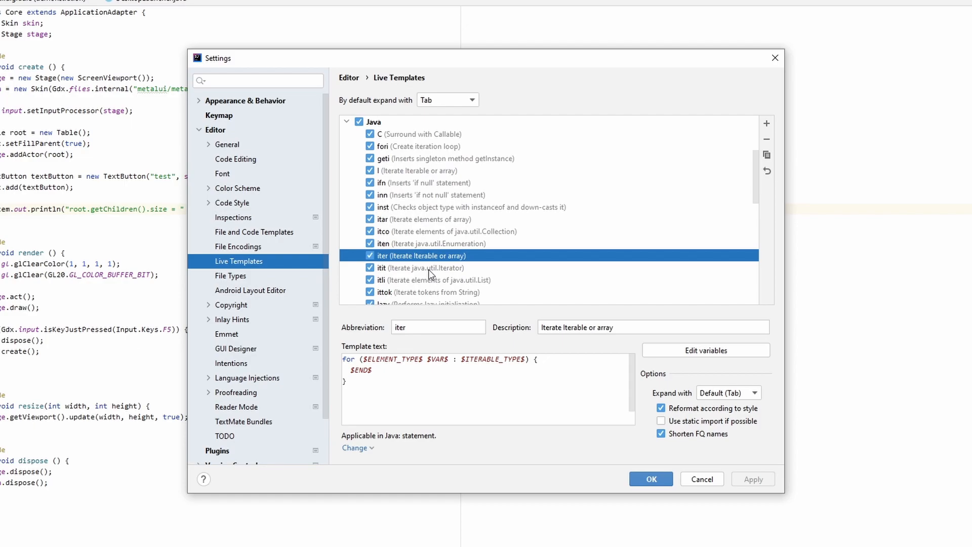
pyautogui.click(428, 269)
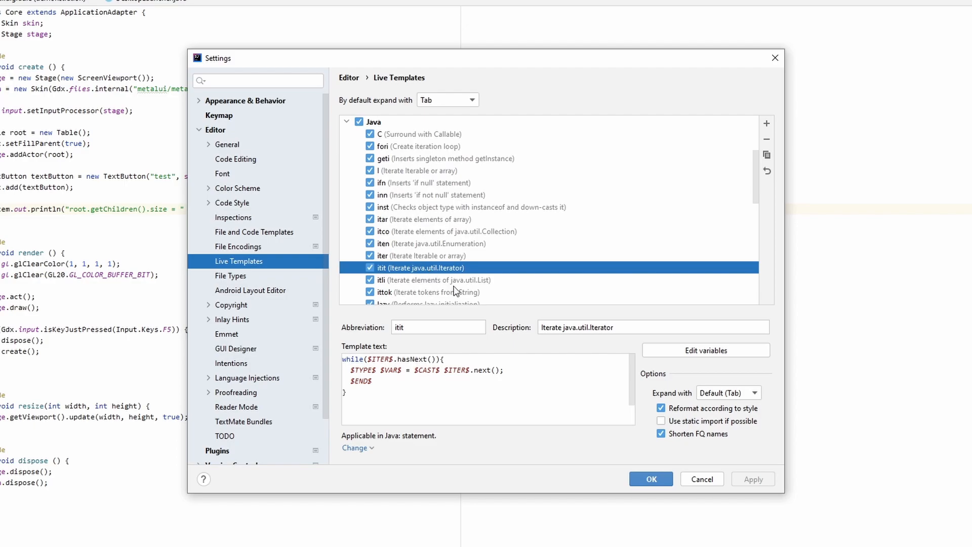
pyautogui.click(675, 354)
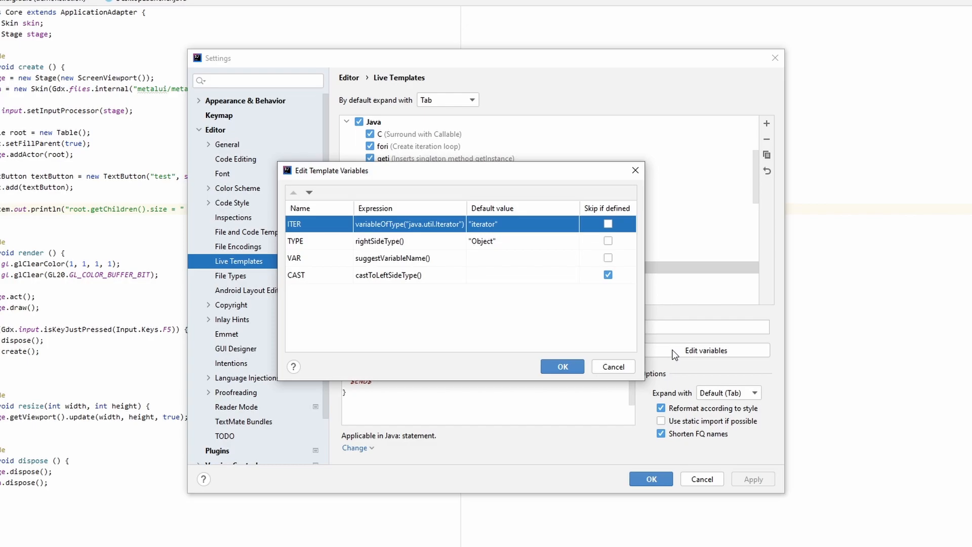
pyautogui.click(613, 367)
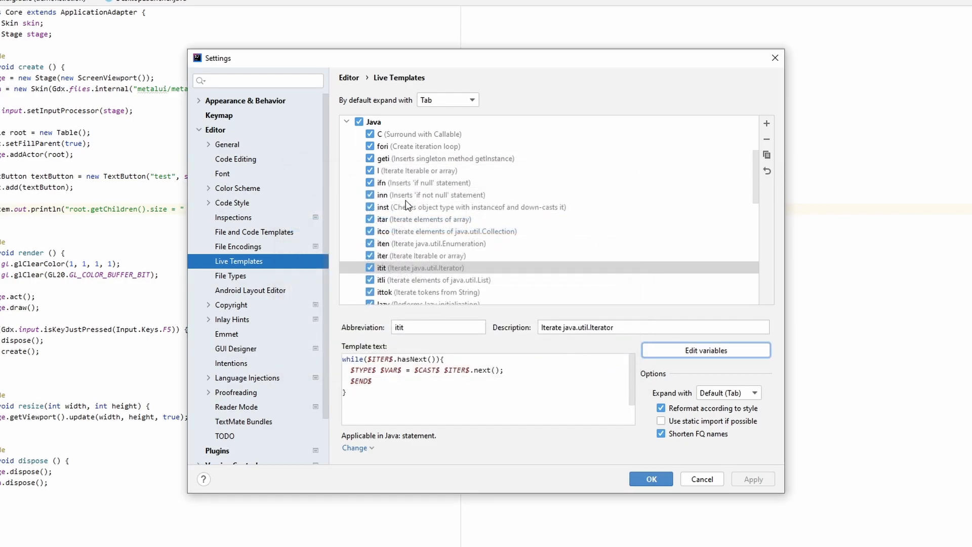
# Add a live template to the Java group with abbreviation souts and description "Prints a string with quotes.".
pyautogui.click(388, 123)
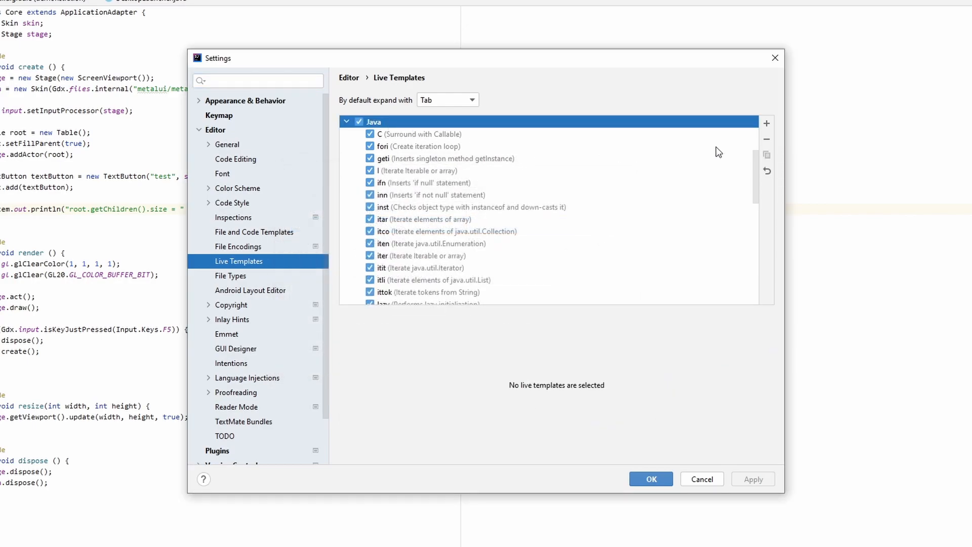
pyautogui.click(767, 124)
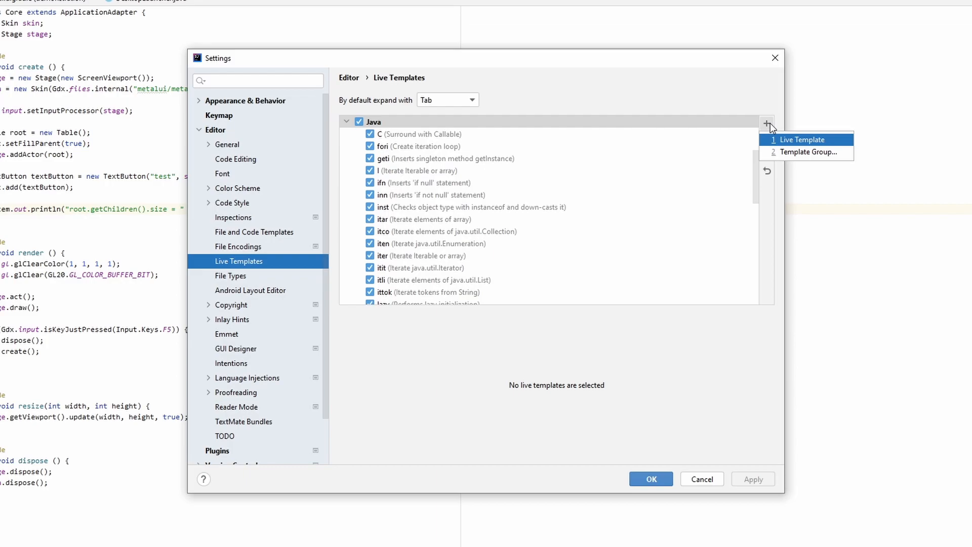
pyautogui.click(783, 135)
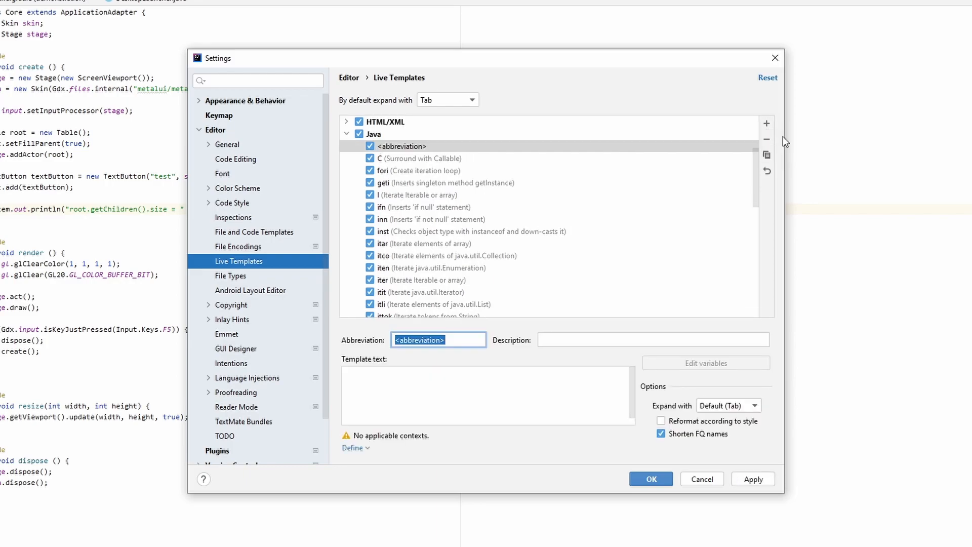
pyautogui.write('souts')
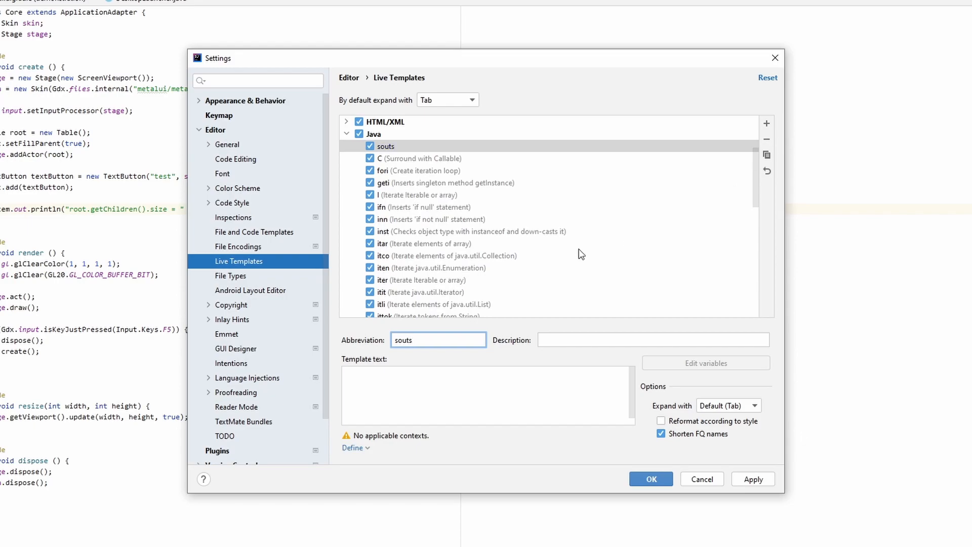
pyautogui.click(558, 336)
pyautogui.write('Prints a')
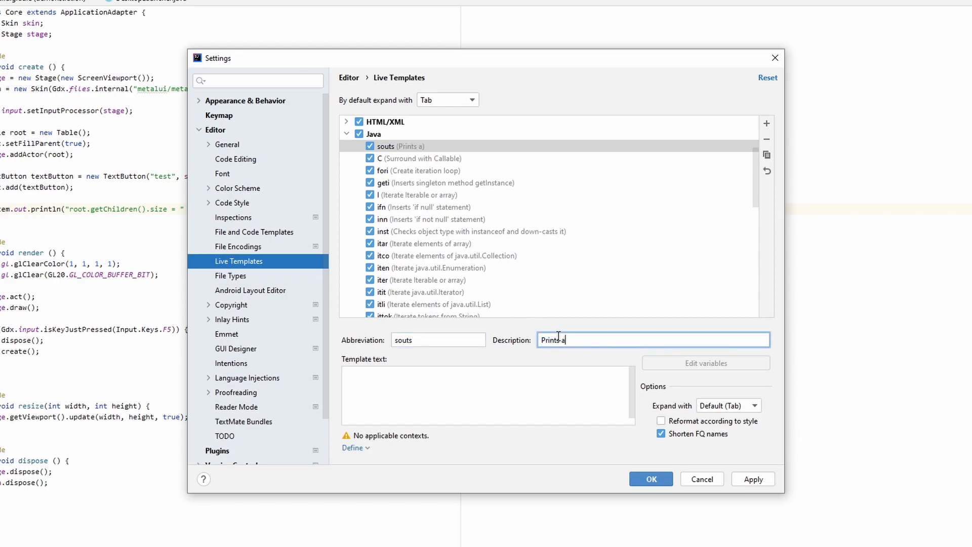
pyautogui.write(' string with quotes.')
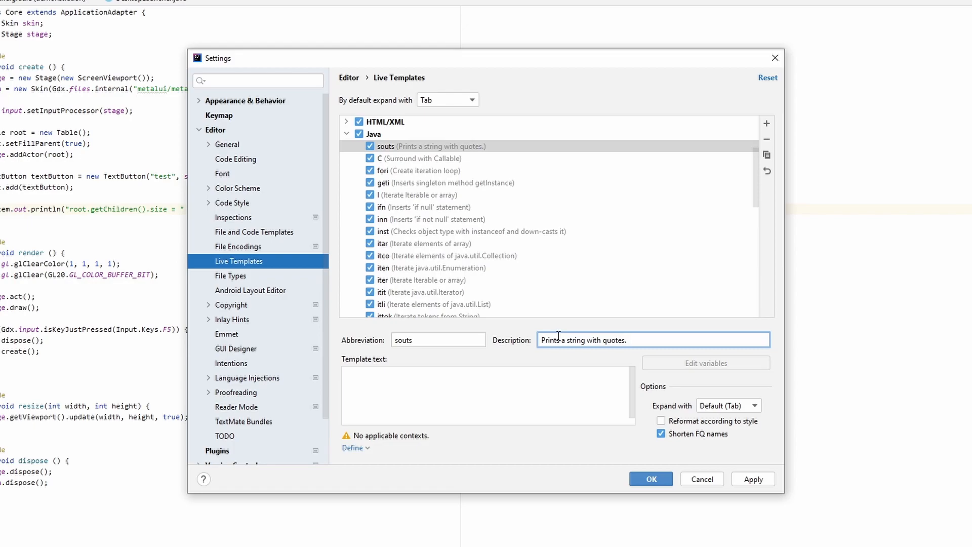
# Enter System.out.println("$END$"); as the template text of souts.
pyautogui.click(424, 392)
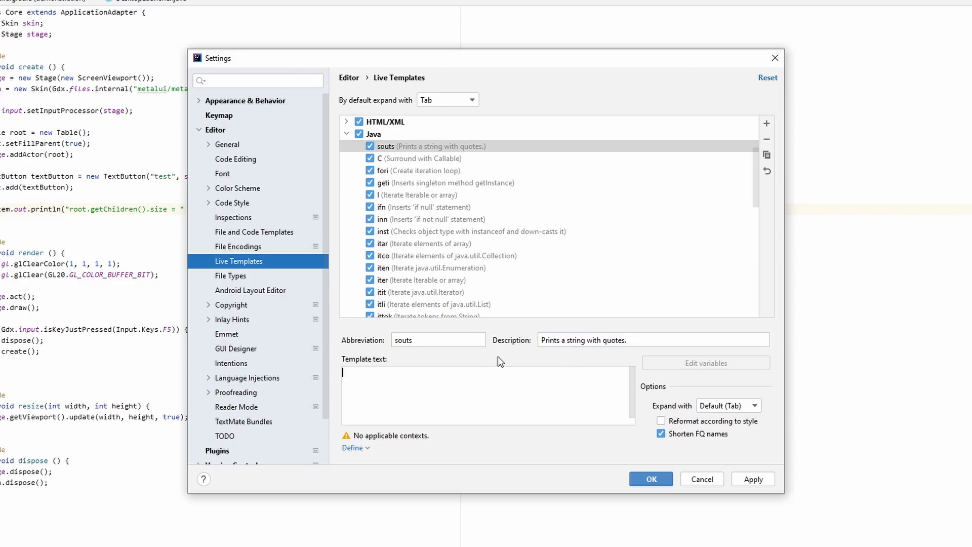
pyautogui.write('System.out.println("");')
pyautogui.press('Left')
pyautogui.press('Left')
pyautogui.press('Left')
pyautogui.write('$END$')
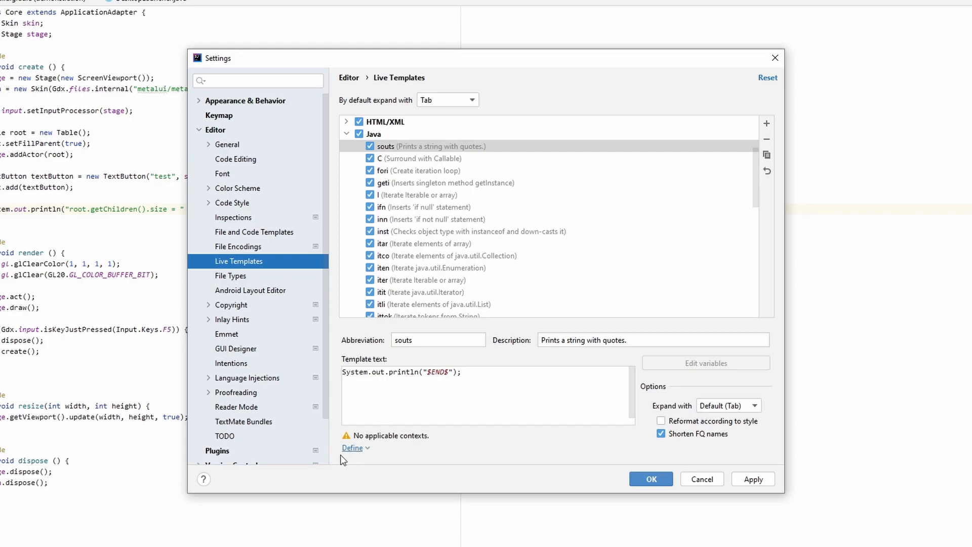
# Make the souts template applicable in Java statements and save the settings.
pyautogui.click(354, 449)
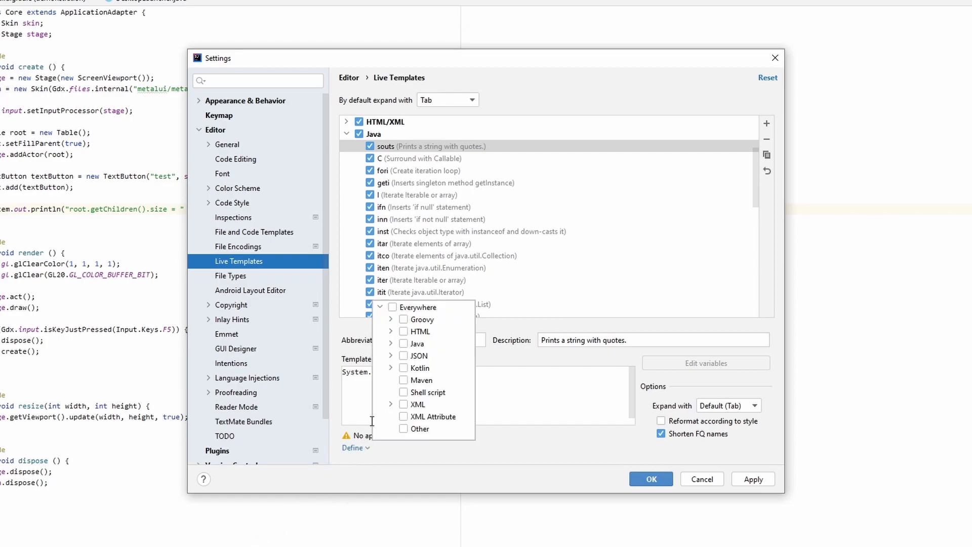
pyautogui.click(391, 343)
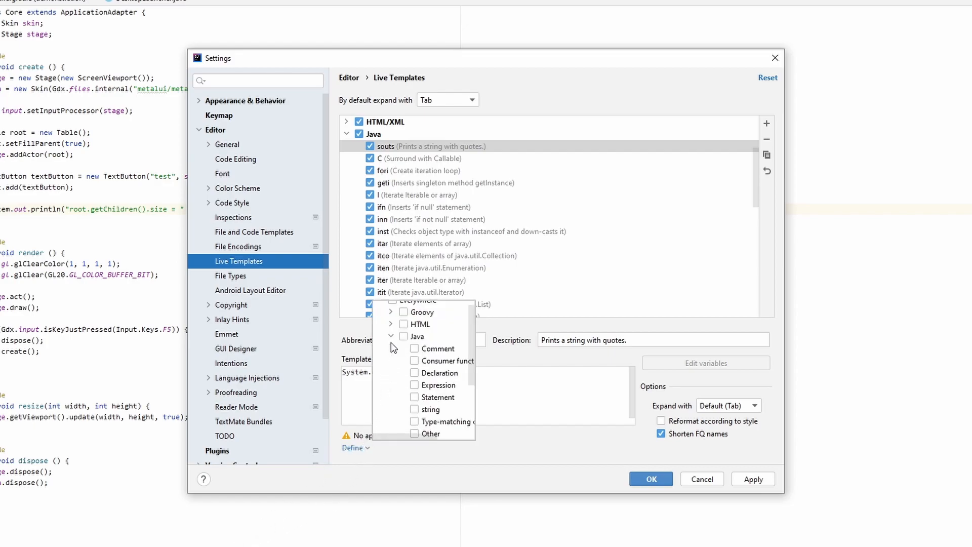
pyautogui.click(415, 398)
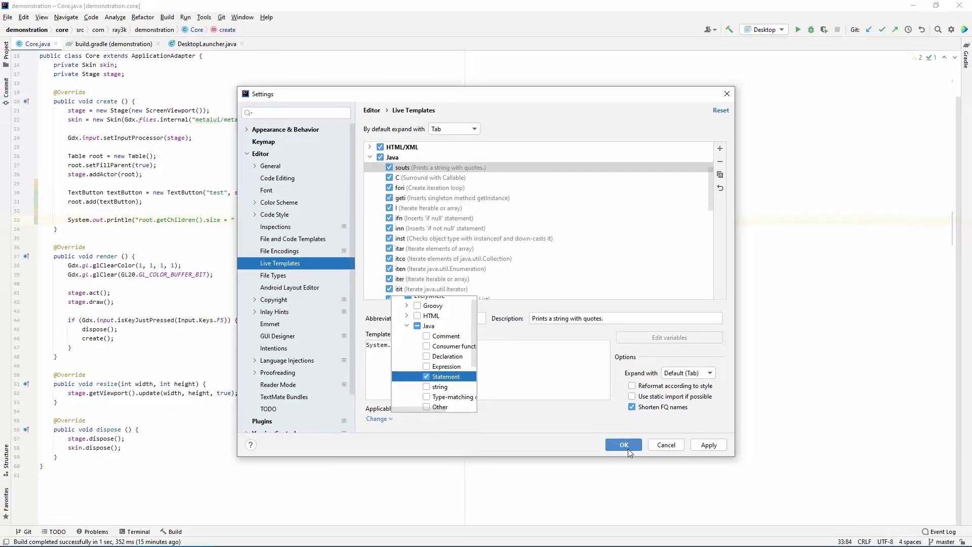
pyautogui.click(626, 447)
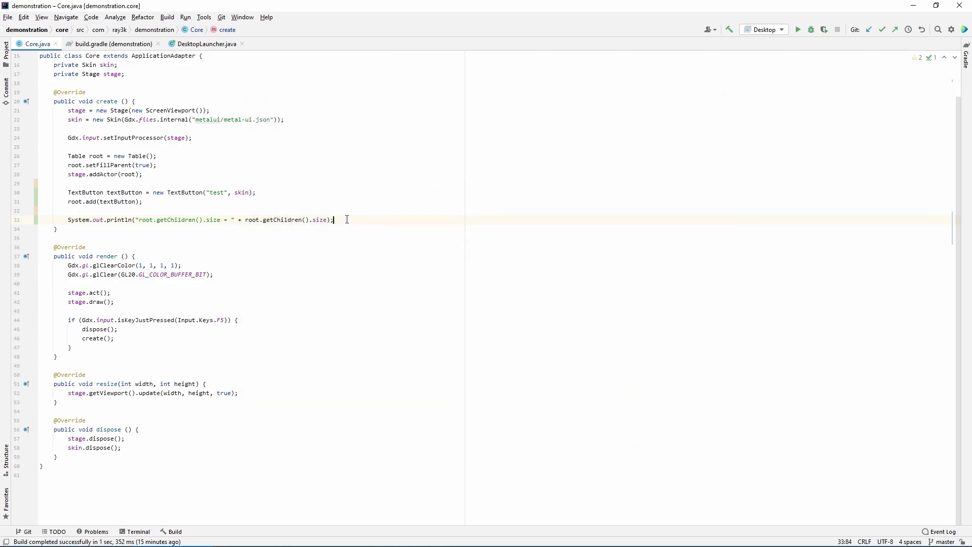
# Replace the root.getChildren().size print line with the souts template, using "typie typie" as the printed string.
pyautogui.hotkey('ctrl', 'shift', 'Left')
pyautogui.hotkey('ctrl', 'shift', 'Left')
pyautogui.hotkey('ctrl', 'shift', 'Left')
pyautogui.hotkey('ctrl', 'shift', 'Left')
pyautogui.hotkey('ctrl', 'shift', 'Left')
pyautogui.hotkey('ctrl', 'shift', 'Left')
pyautogui.hotkey('ctrl', 'shift', 'Left')
pyautogui.hotkey('ctrl', 'shift', 'Left')
pyautogui.hotkey('ctrl', 'shift', 'Left')
pyautogui.hotkey('ctrl', 'shift', 'Left')
pyautogui.hotkey('ctrl', 'shift', 'Left')
pyautogui.hotkey('ctrl', 'shift', 'Left')
pyautogui.hotkey('ctrl', 'shift', 'Left')
pyautogui.hotkey('ctrl', 'shift', 'Left')
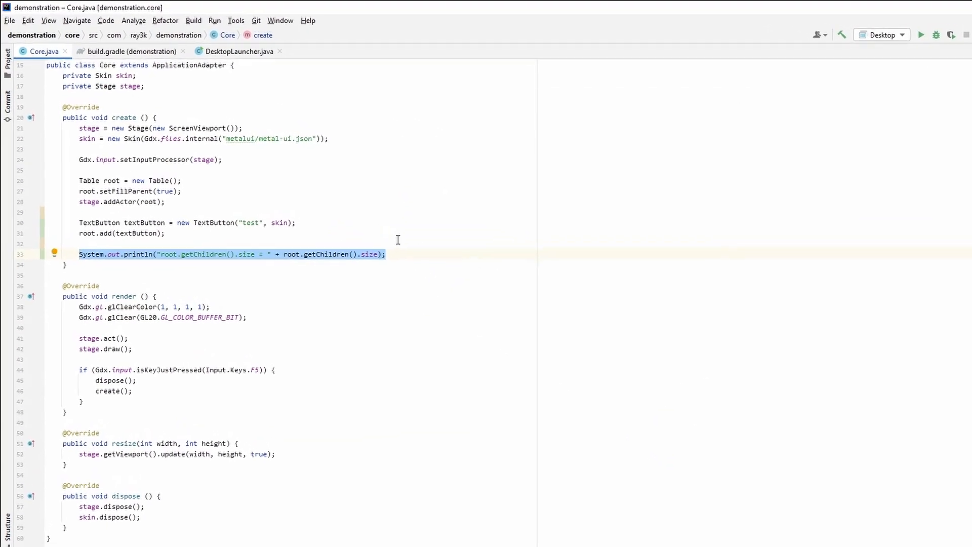
pyautogui.press('BackSpace')
pyautogui.write('souts')
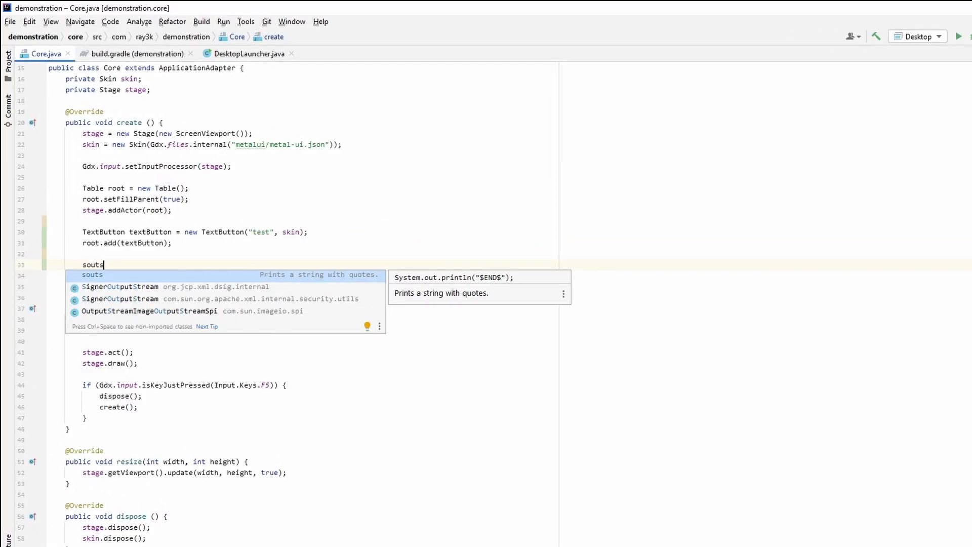
pyautogui.press('Return')
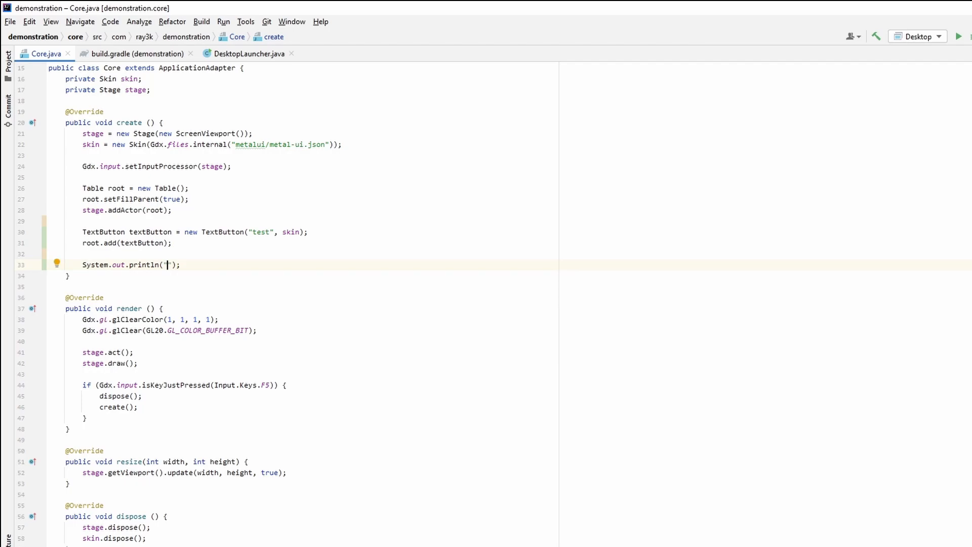
pyautogui.write('typie typie')
# Replace the print line with a textButton.addListener call using a new ChangeListener with an empty changed method, ending in a semicolon.
pyautogui.moveTo(246, 259); pyautogui.dragTo(82, 264)
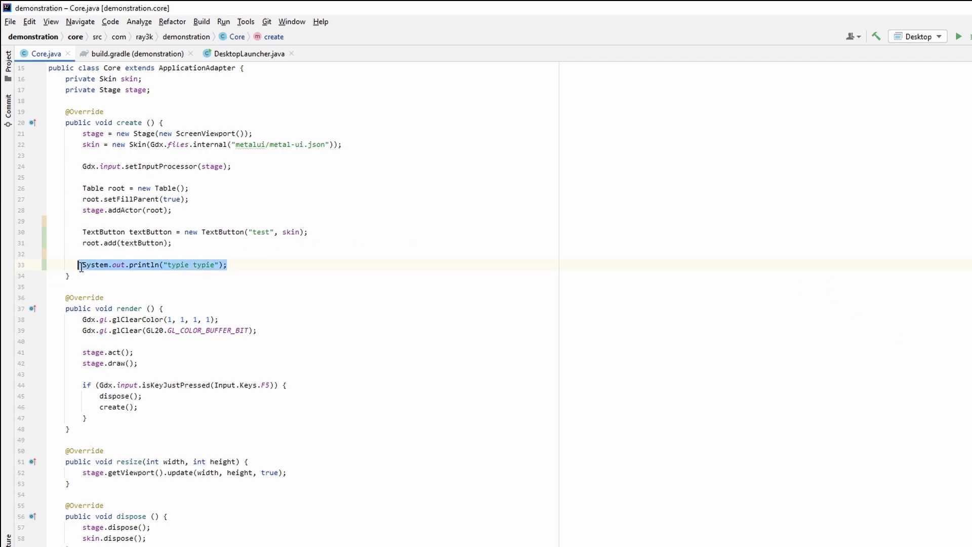
pyautogui.write('textButton.addListener(new ChangeListener() {             @Override             public void changed(ChangeEvent event, Actor actor) {                              }         })')
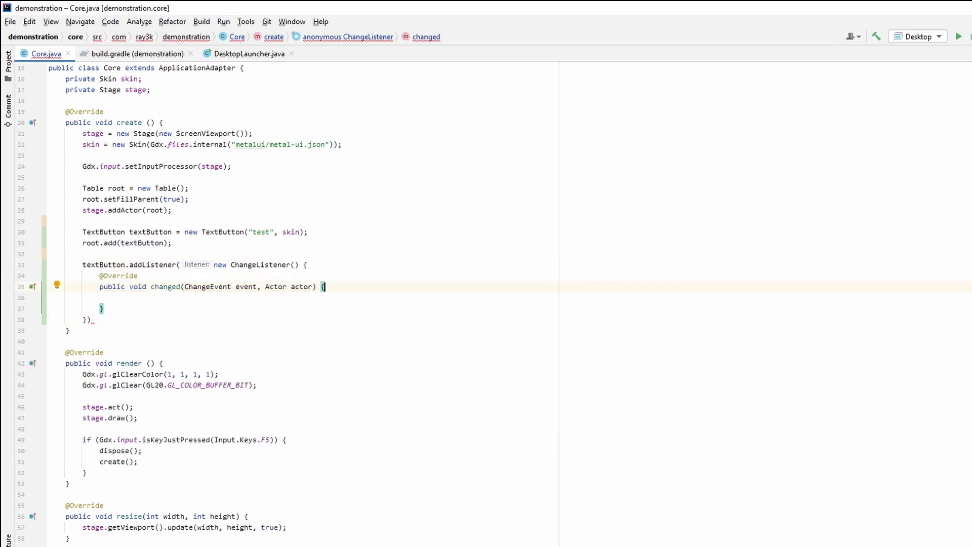
pyautogui.click(108, 320)
pyautogui.write(';')
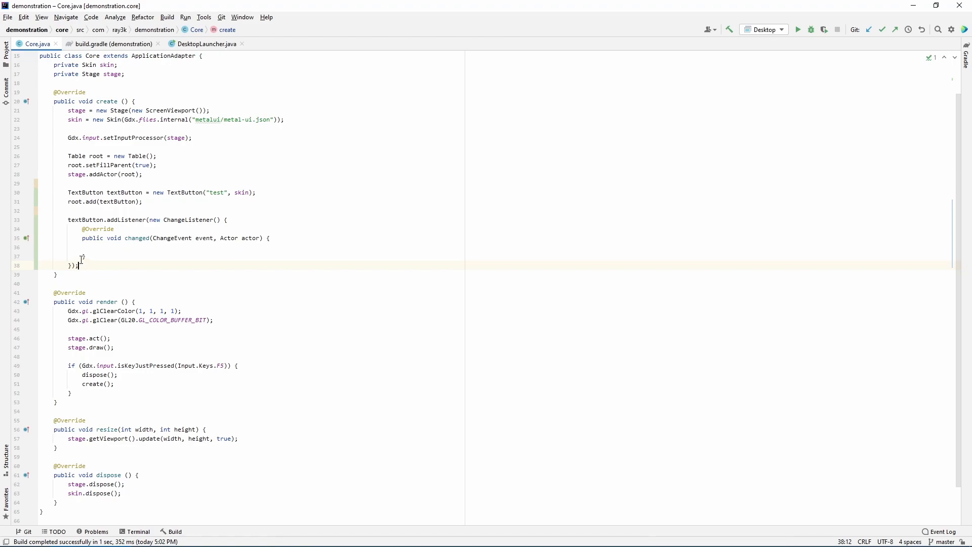
# Save the whole addListener block as a live template with abbreviation chl and description "Adds a change listener to an actor.".
pyautogui.moveTo(96, 267); pyautogui.dragTo(69, 221)
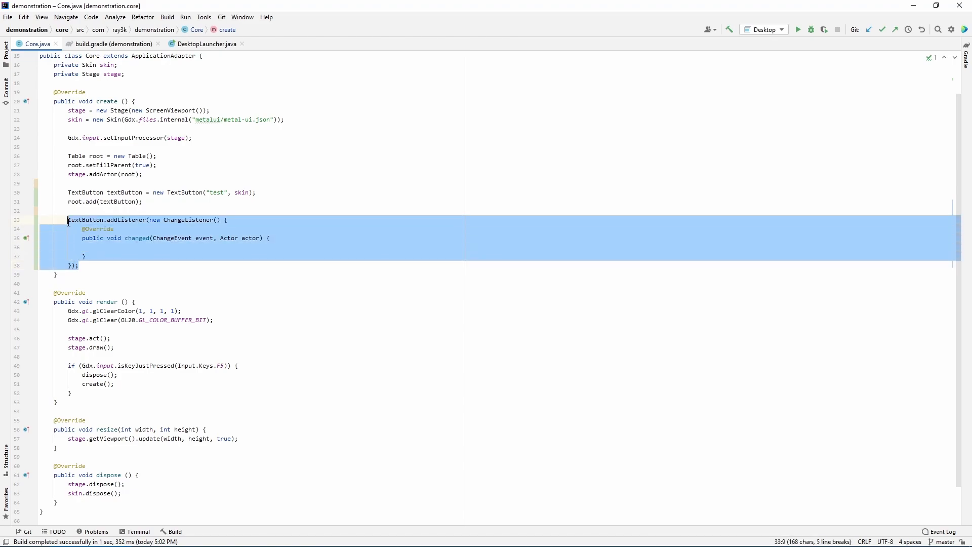
pyautogui.click(205, 17)
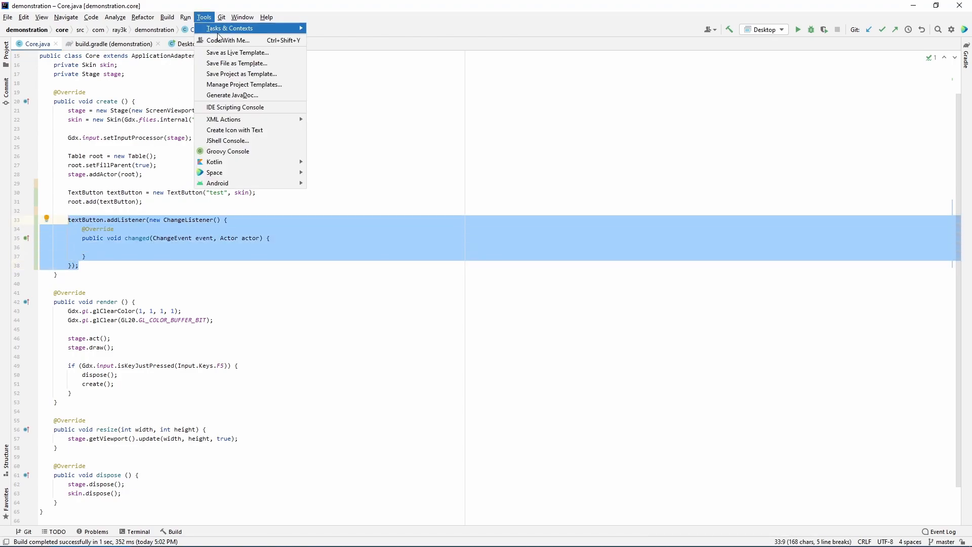
pyautogui.click(232, 52)
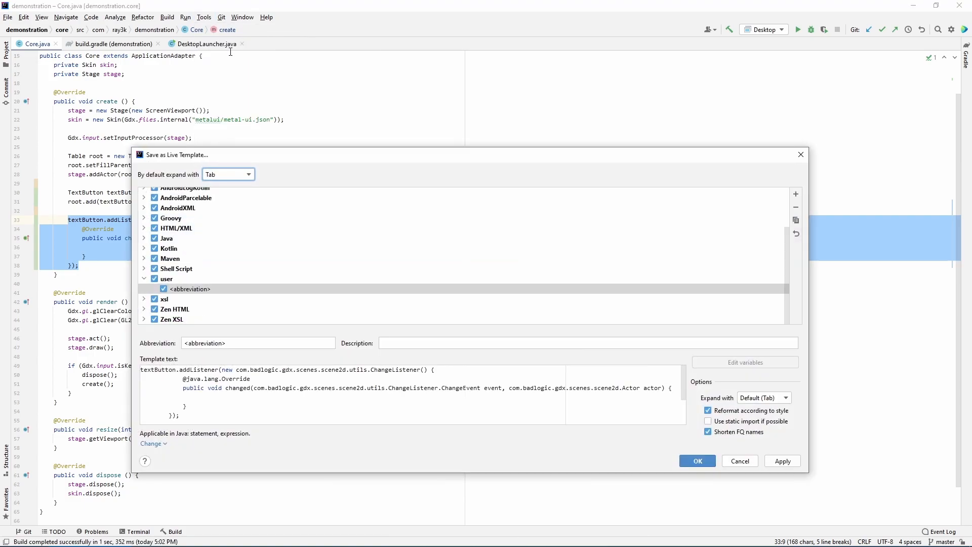
pyautogui.moveTo(240, 343); pyautogui.dragTo(180, 343)
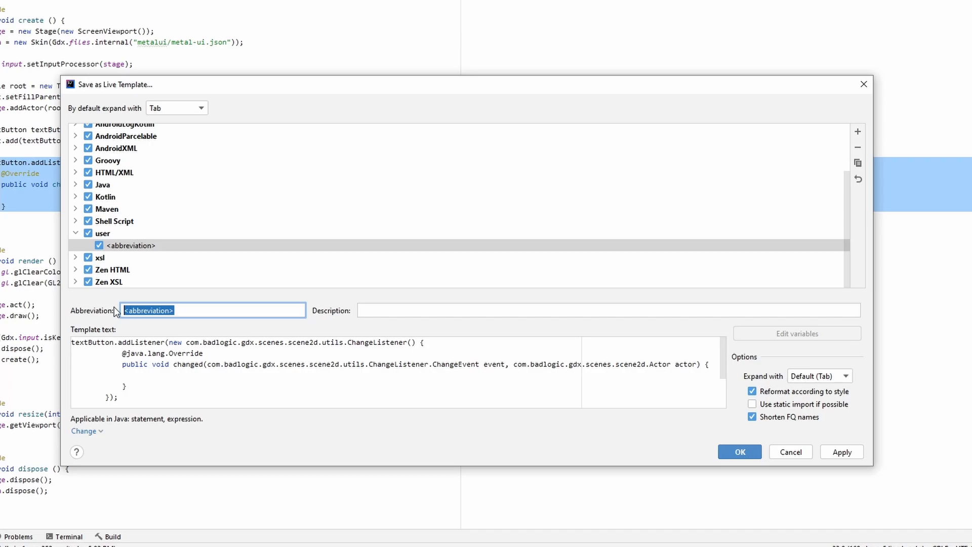
pyautogui.write('chl')
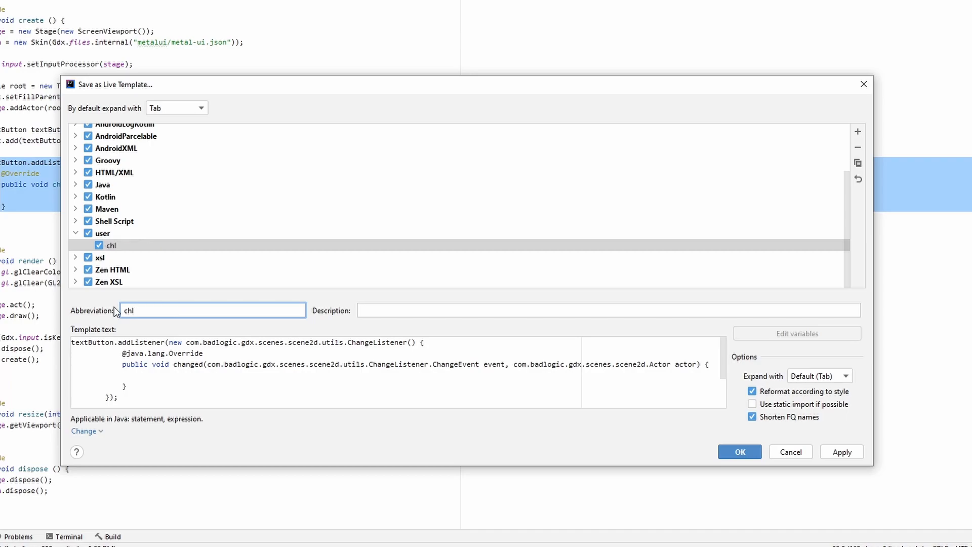
pyautogui.click(421, 311)
pyautogui.write('Adds a chang')
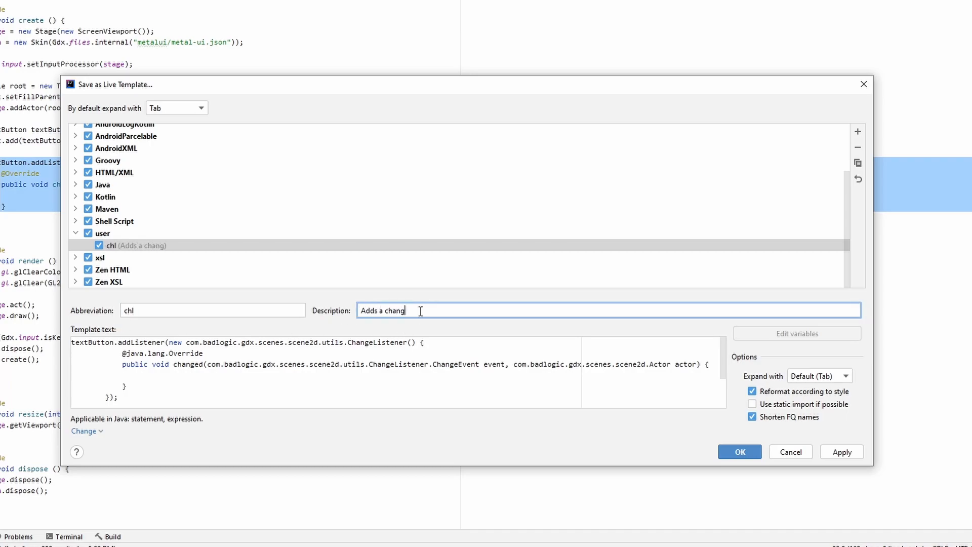
pyautogui.write('e listener to an actor.')
# In the chl template text, replace textButton with $ACTOR$ and put $END$ inside the changed method body.
pyautogui.doubleClick(78, 344)
pyautogui.moveTo(77, 344); pyautogui.dragTo(96, 346)
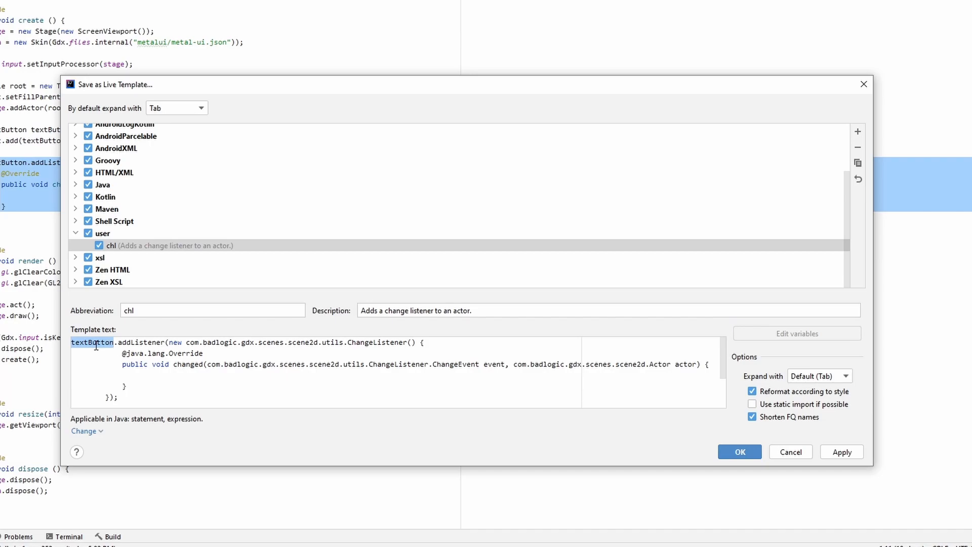
pyautogui.write('$ACTOR')
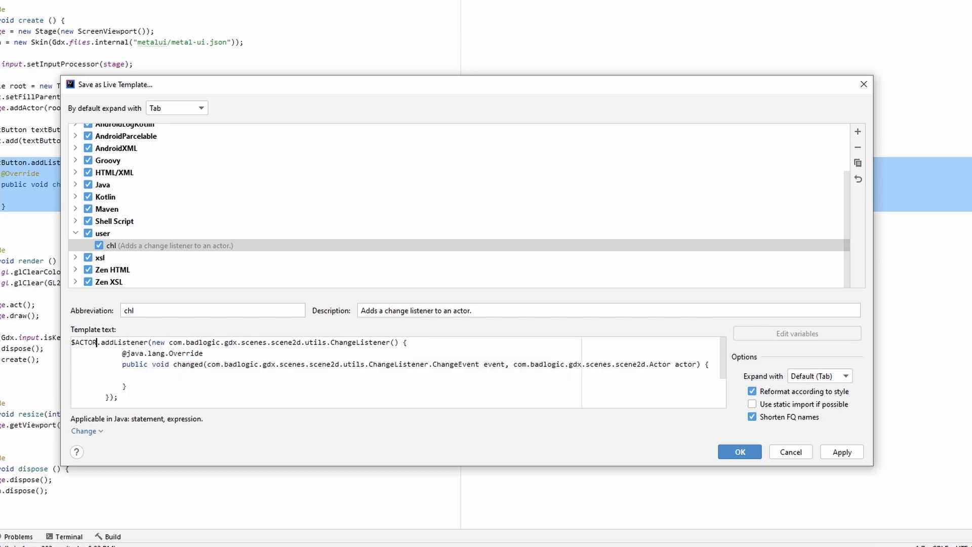
pyautogui.write('$')
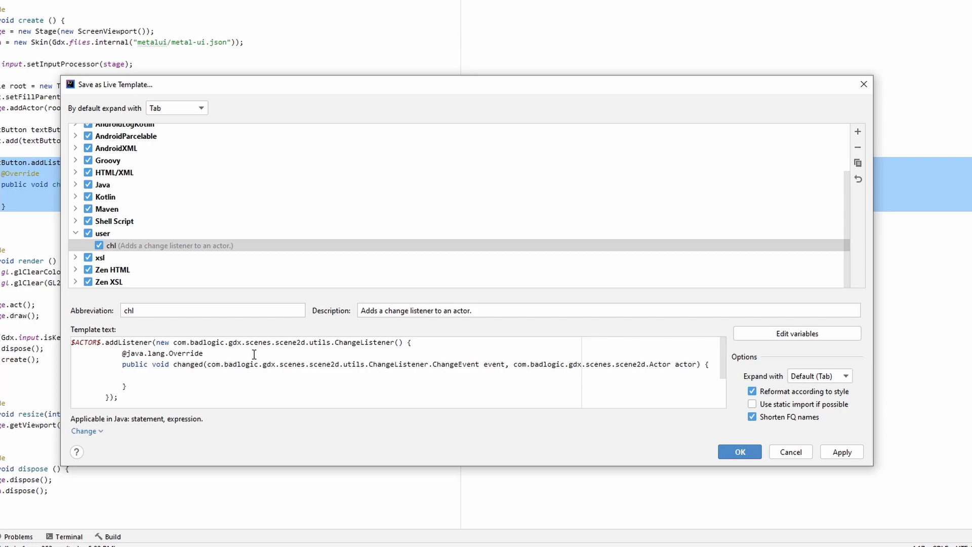
pyautogui.write('$END$')
# Assign the variableOfType(Type) expression to the template's ACTOR variable and widen the Expression column.
pyautogui.click(758, 334)
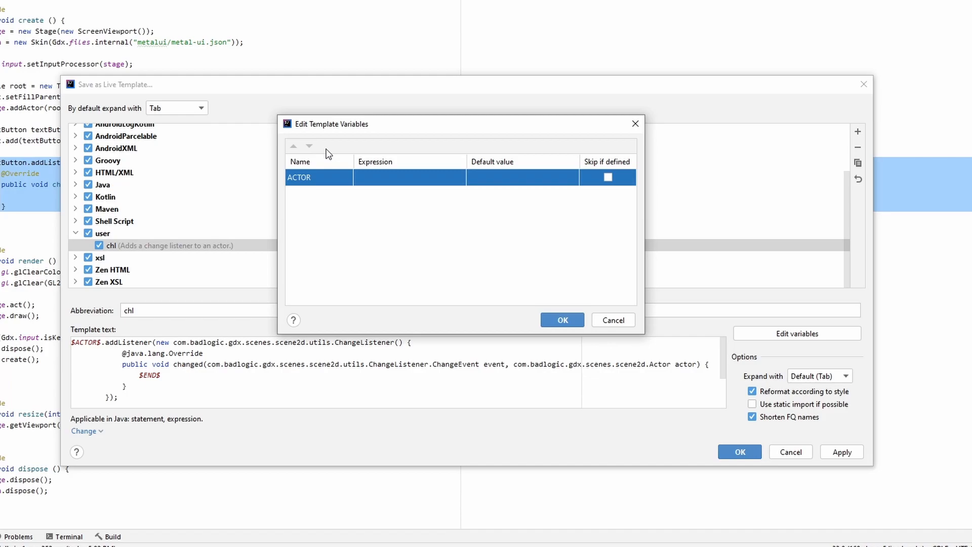
pyautogui.click(397, 178)
pyautogui.click(455, 180)
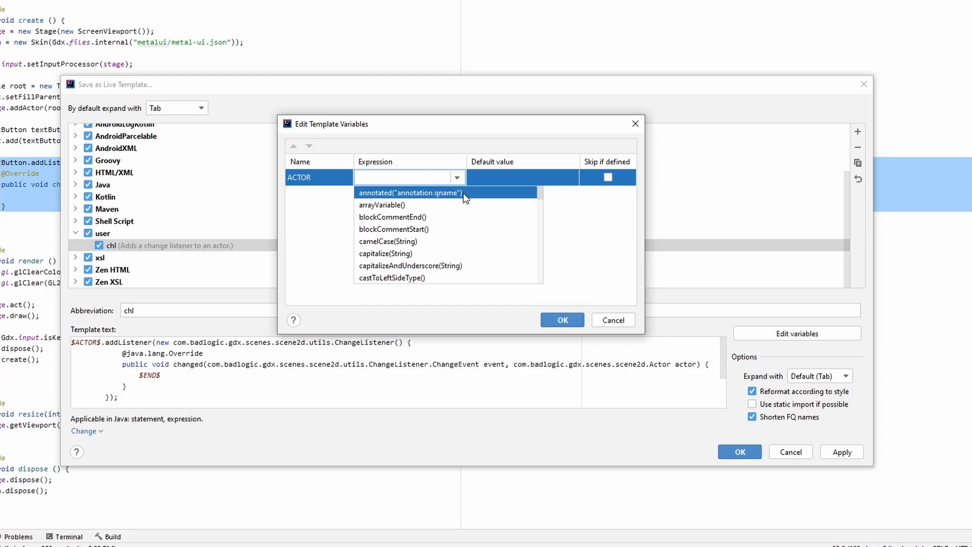
pyautogui.scroll(-3, 489, 209)
pyautogui.scroll(-5, 489, 205)
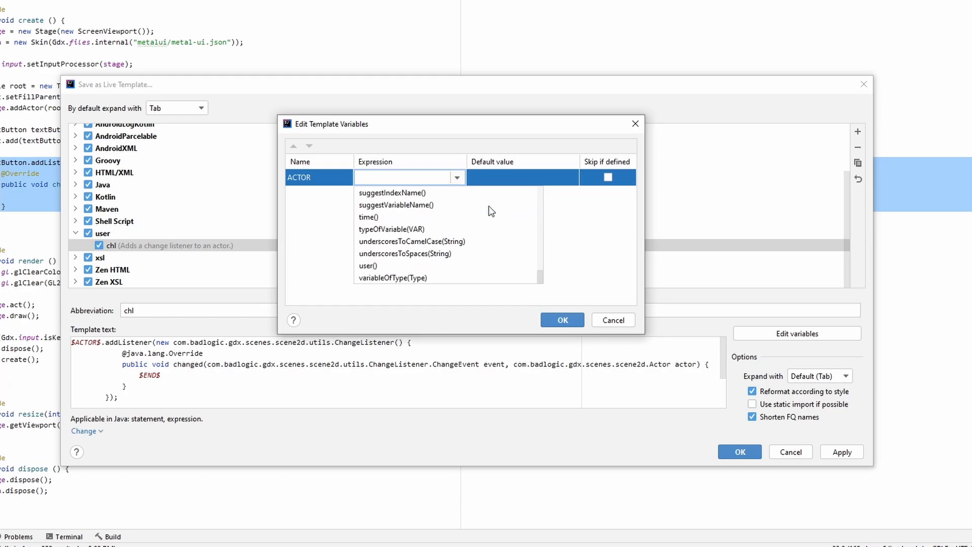
pyautogui.click(405, 278)
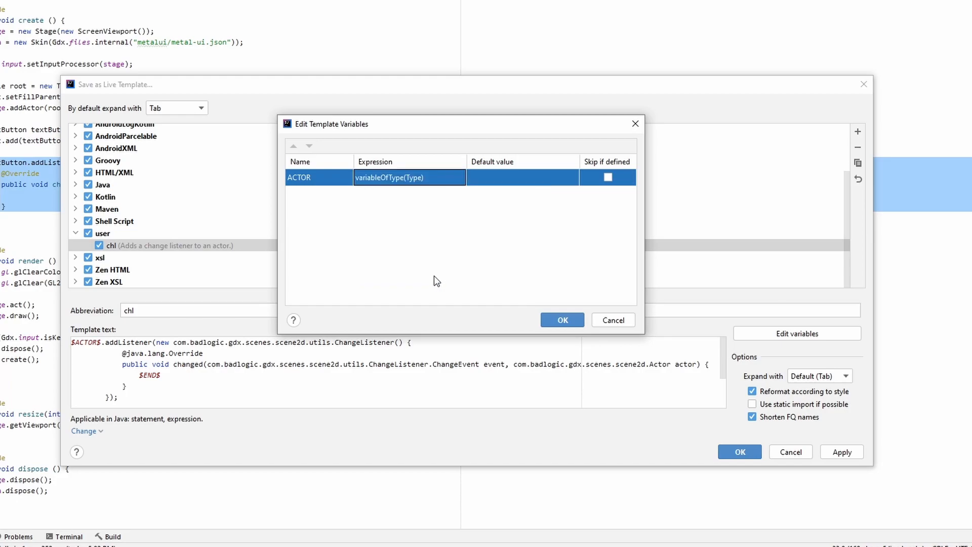
pyautogui.moveTo(466, 161); pyautogui.dragTo(591, 161)
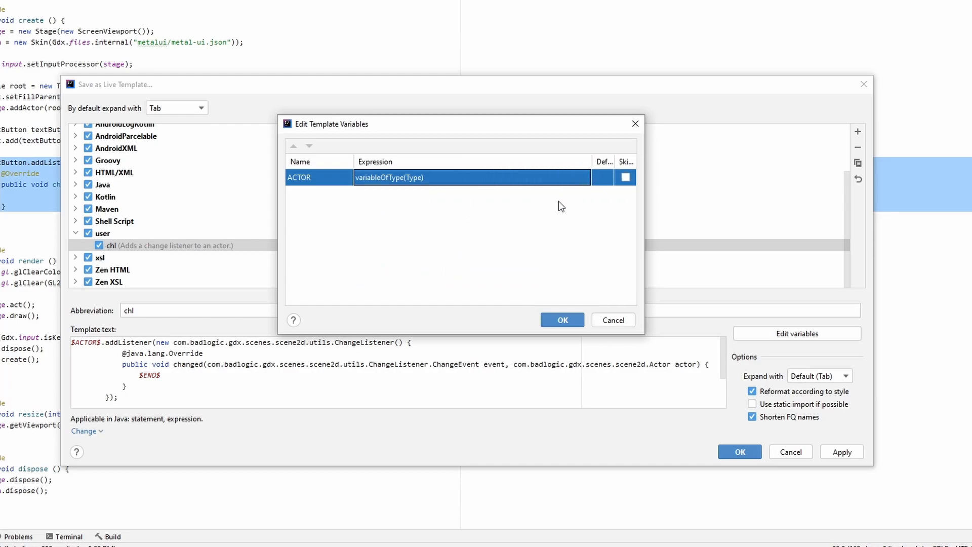
# Set the type in the ACTOR expression to "com.badlogic.gdx.scenes.scene2d.Actor" and save the chl template.
pyautogui.doubleClick(419, 178)
pyautogui.doubleClick(414, 179)
pyautogui.write('"')
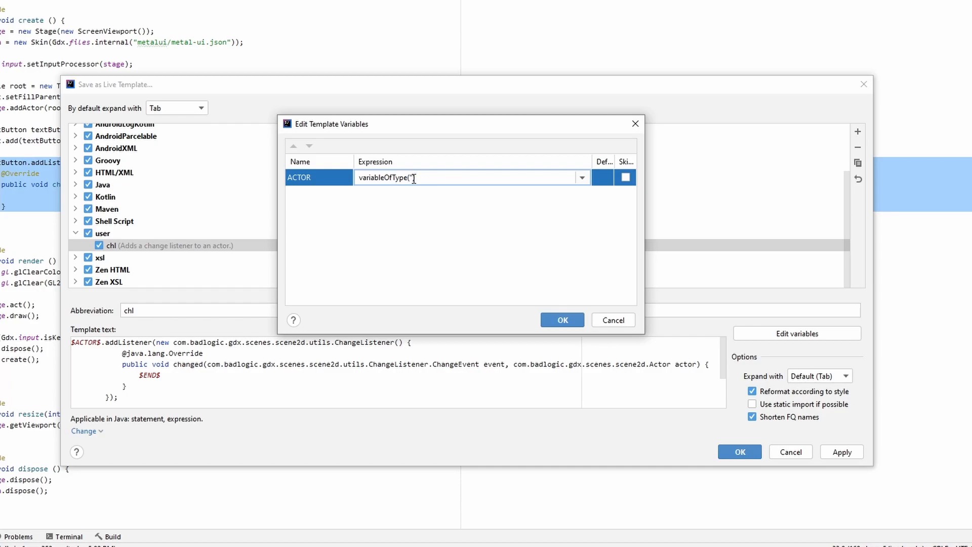
pyautogui.write('com.badlogic.gdx.scenes.scene2d.ACtor')
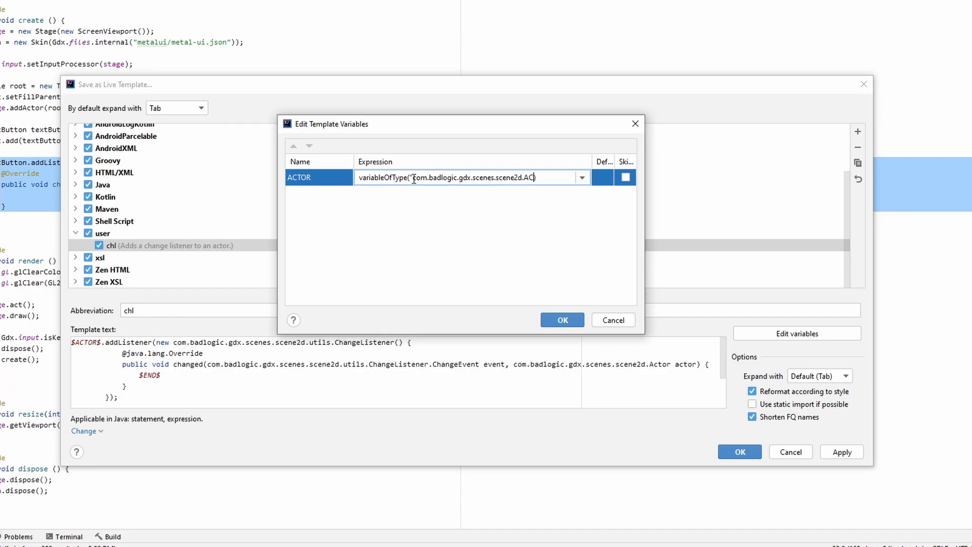
pyautogui.press('BackSpace')
pyautogui.press('BackSpace')
pyautogui.press('BackSpace')
pyautogui.press('BackSpace')
pyautogui.write('ctor")')
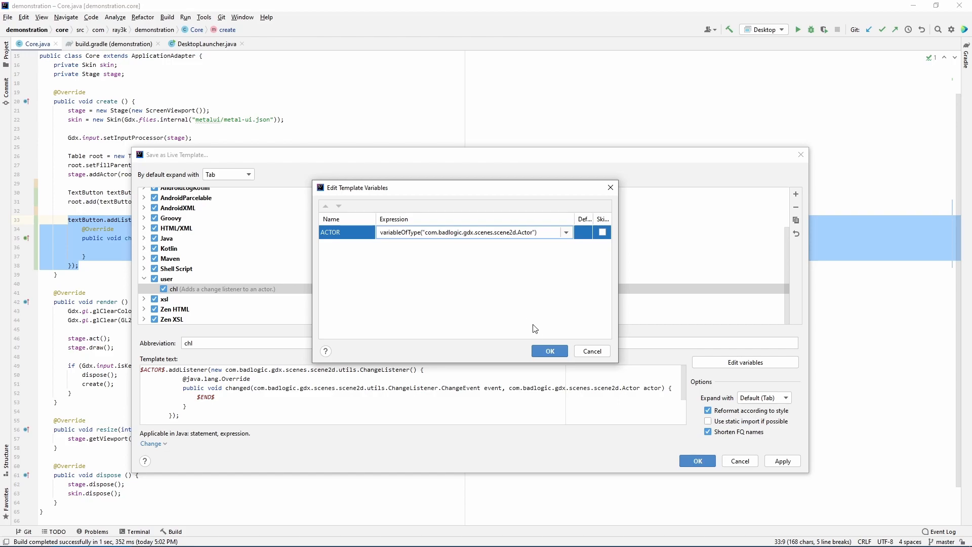
pyautogui.click(552, 353)
pyautogui.click(695, 461)
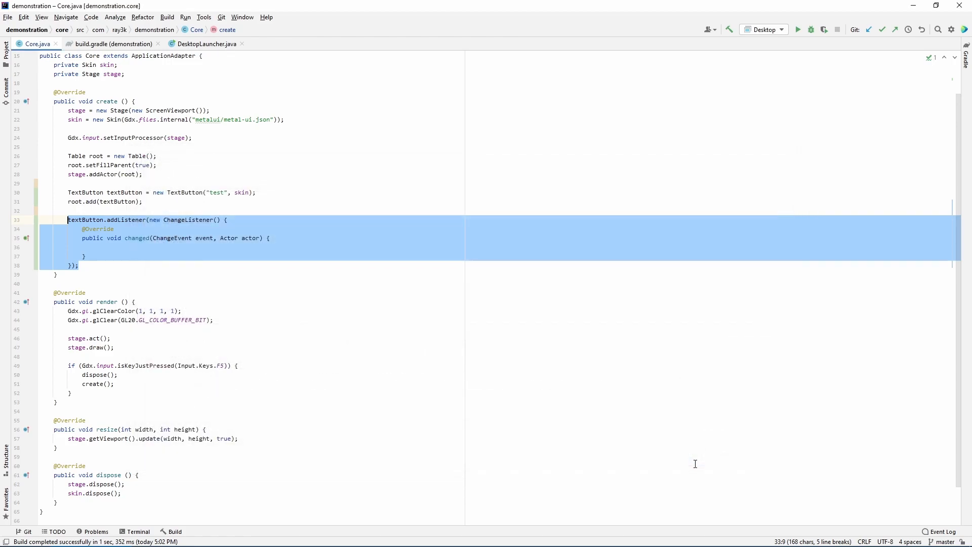
# Replace the selected listener block with the chl live template, choosing textButton as the actor.
pyautogui.press('BackSpace')
pyautogui.write('chl')
pyautogui.press('Tab')
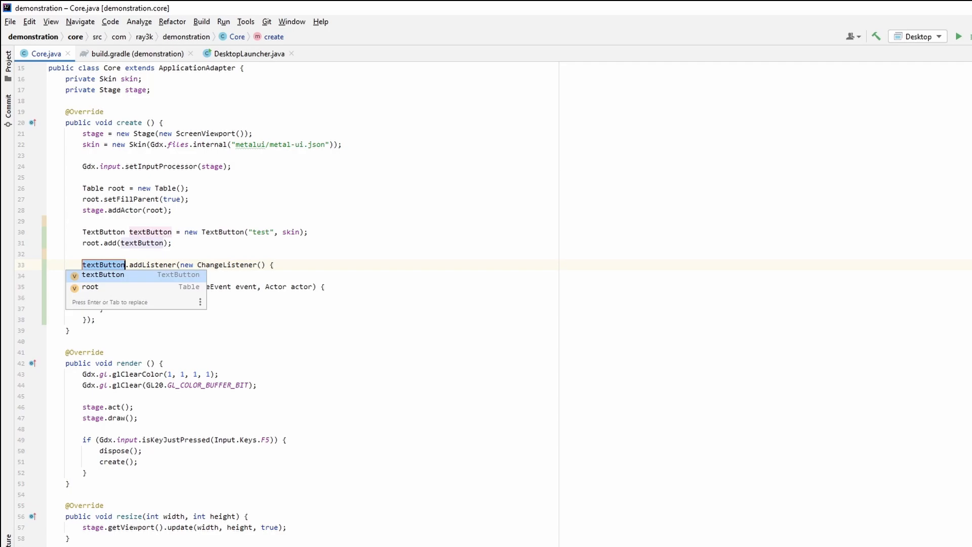
pyautogui.press('Return')
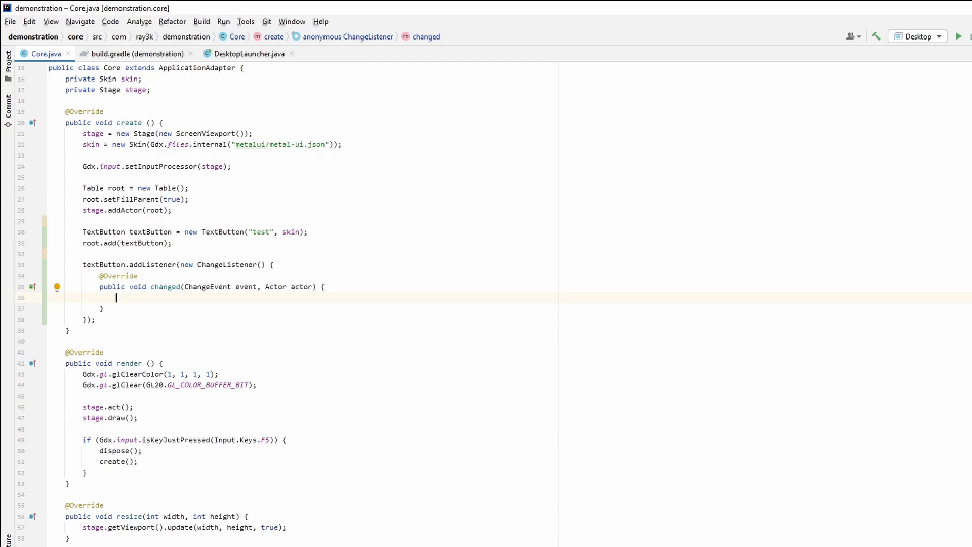
# Insert the souts template inside the changed method with "cheeky!" as the printed string.
pyautogui.write('souts')
pyautogui.press('Tab')
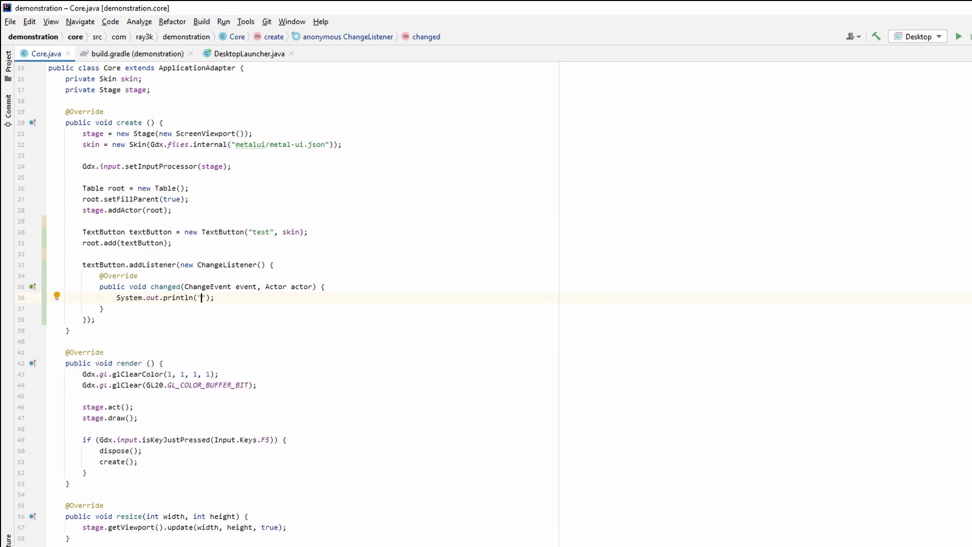
pyautogui.write('"checky!')
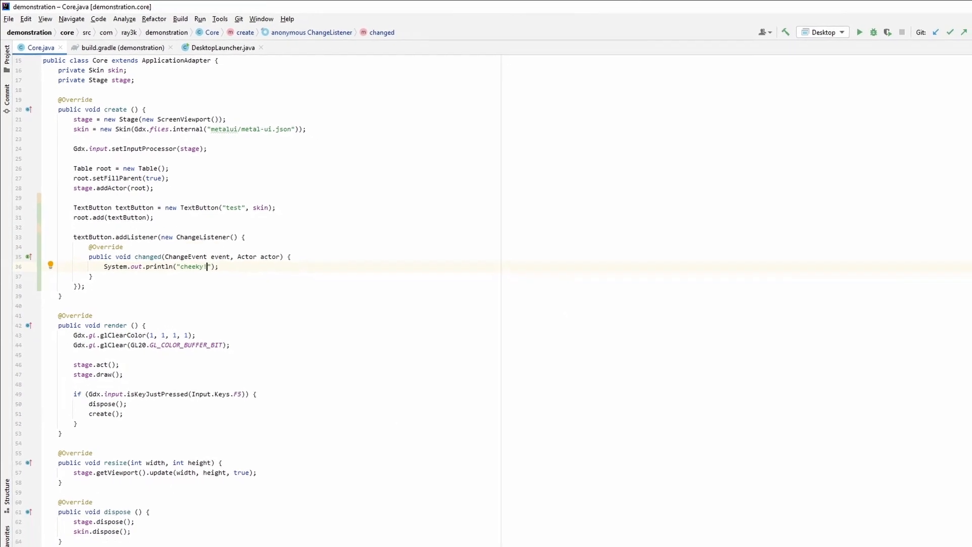